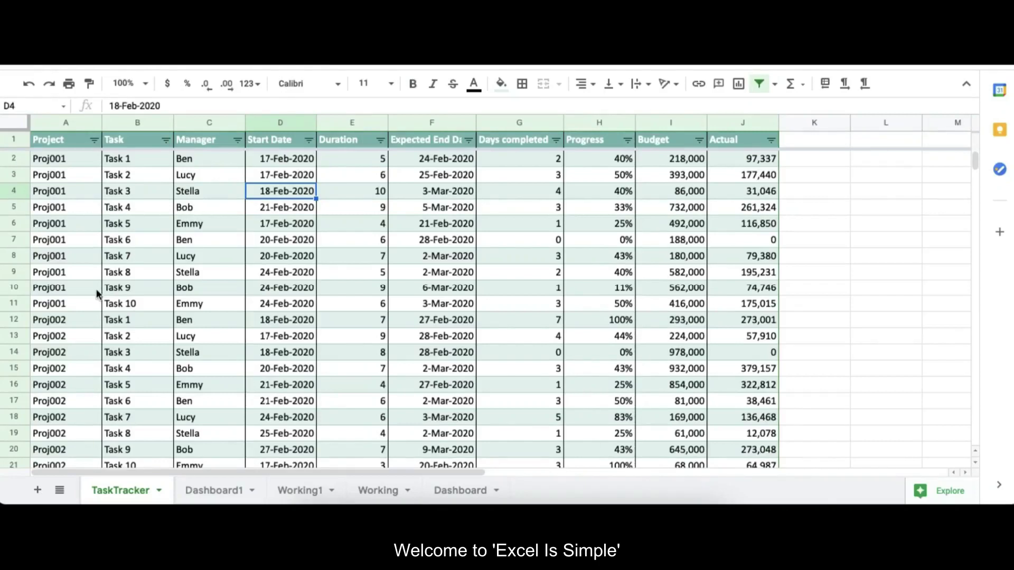
Step: Go through the first task row of the TaskTracker sheet, from the Project column to just past the Actual column
left_click(46, 163)
key("Right")
key("Right")
key("Right")
key("Right")
key("Right")
key("Right")
key("Right")
key("Right")
key("Right")
key("Right")
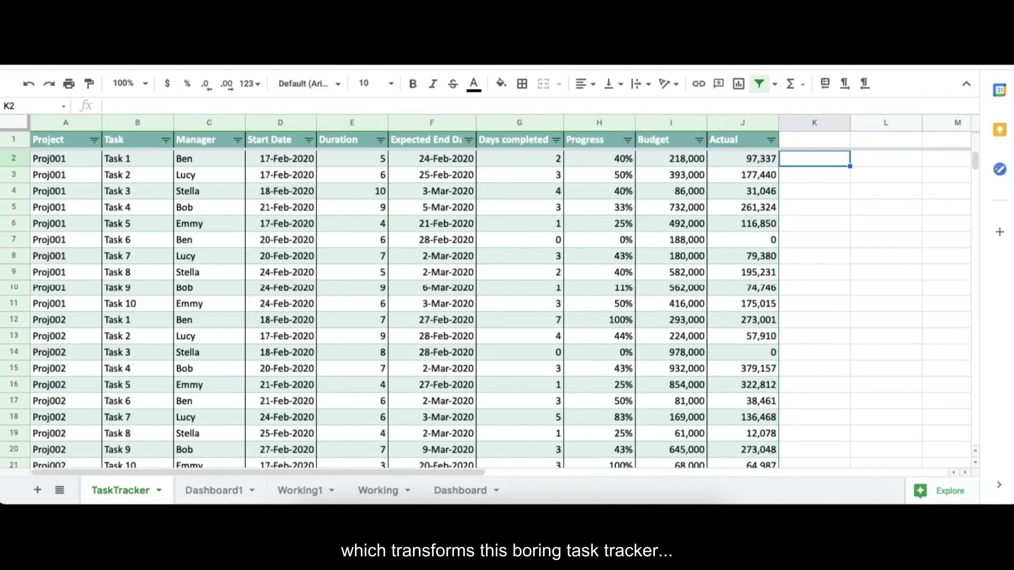
Step: Look over the finished Dashboard sheet with its day and task summaries and charts for each manager
left_click_drag(975, 157, 975, 255)
left_click(459, 490)
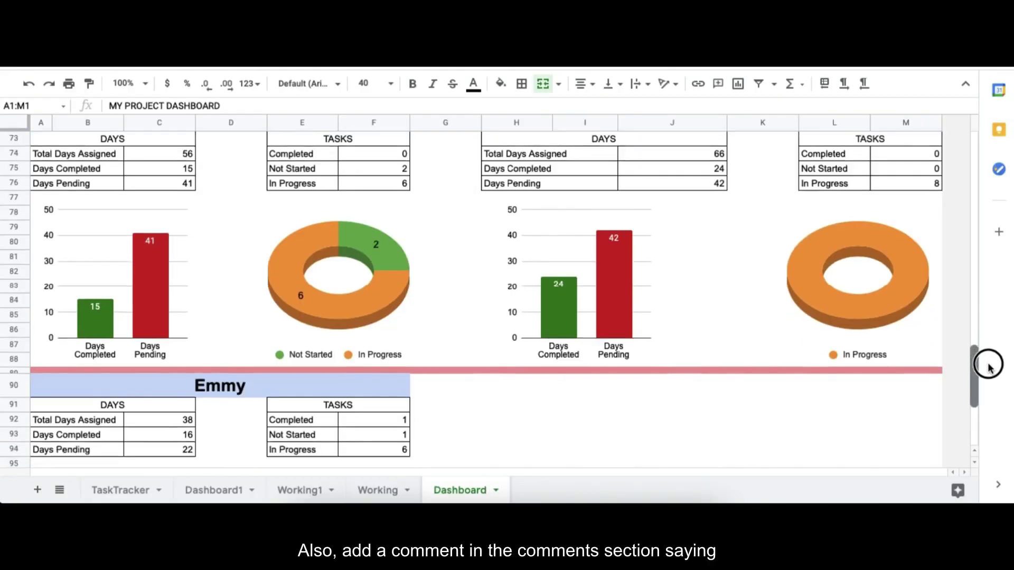
left_click_drag(987, 352, 928, 126)
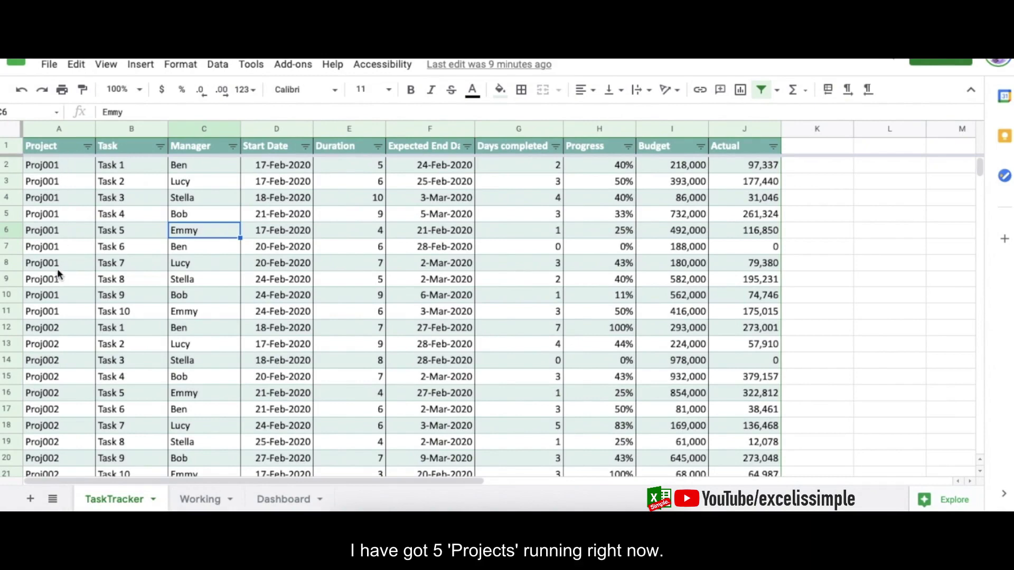
Step: Examine the tracker's Project, Task, Manager, Start Date and Duration entries and the formula behind the first Expected End Date
scroll(57, 268, "down", 4)
scroll(57, 268, "up", 4)
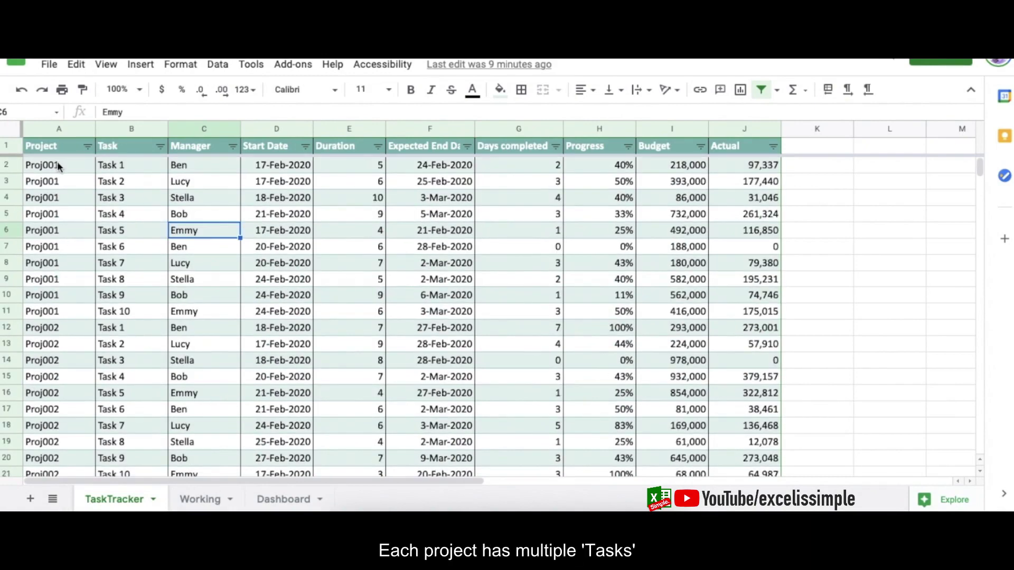
left_click_drag(125, 165, 128, 316)
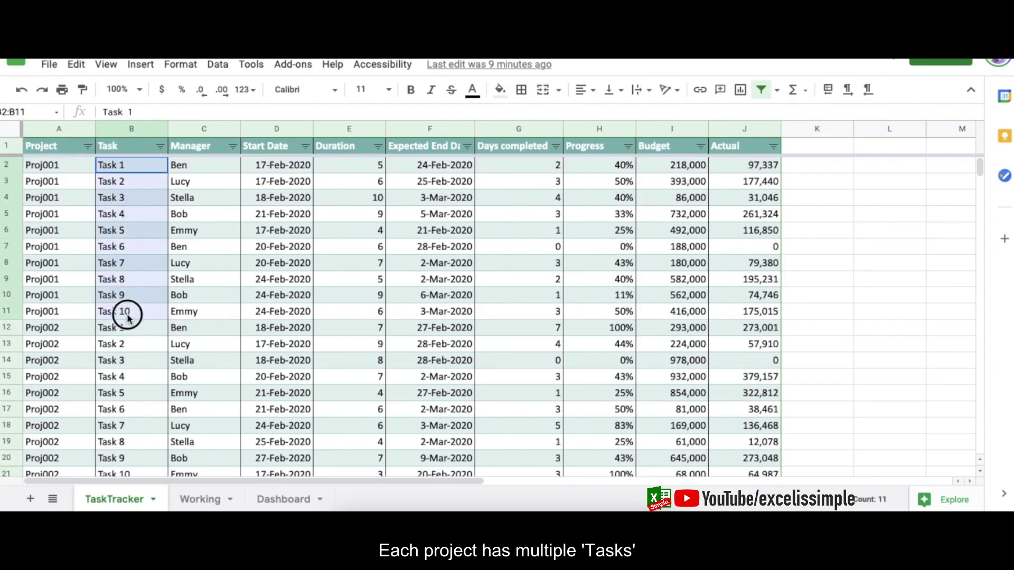
left_click(181, 166)
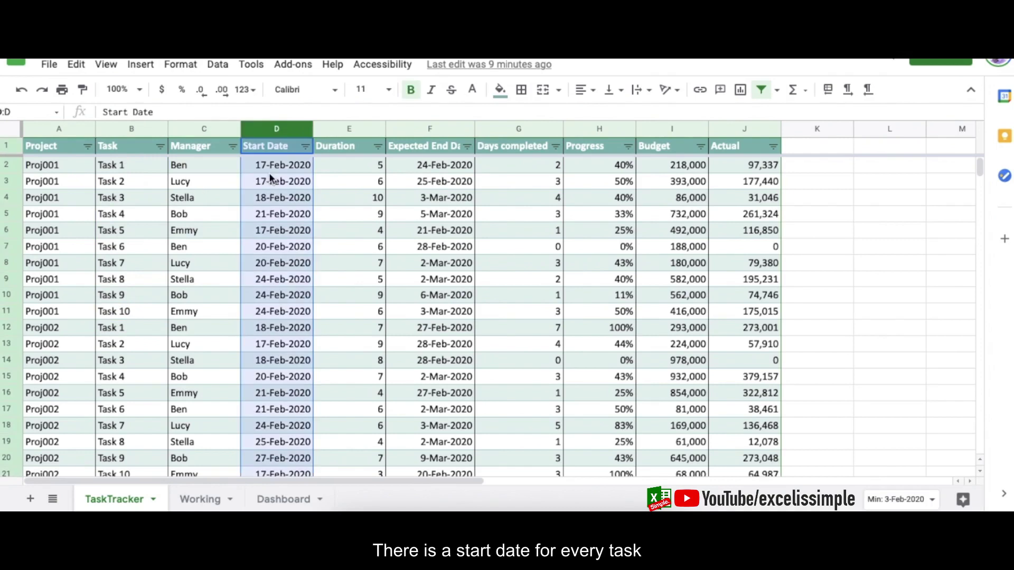
left_click(270, 172)
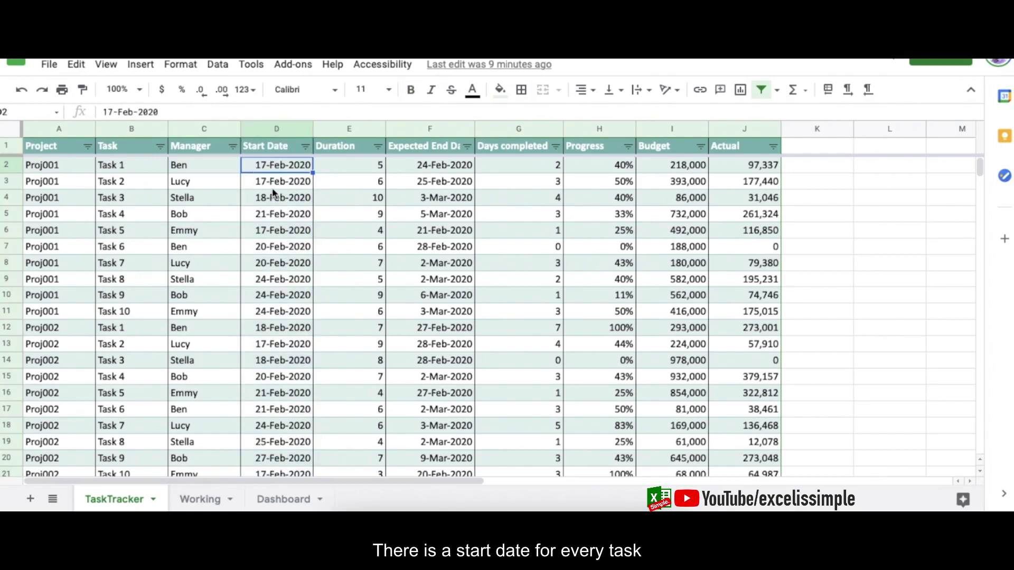
left_click(348, 168)
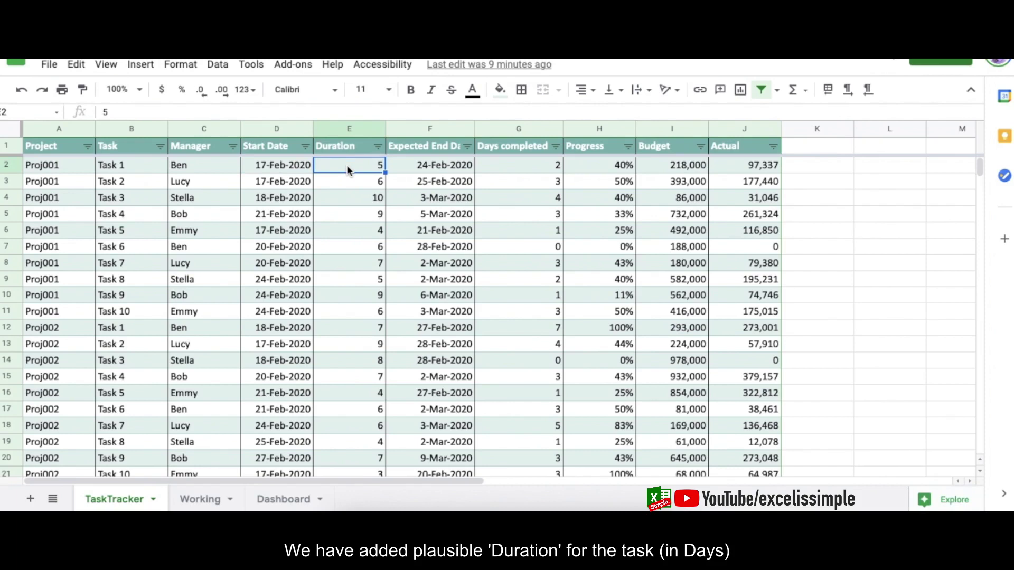
left_click(393, 167)
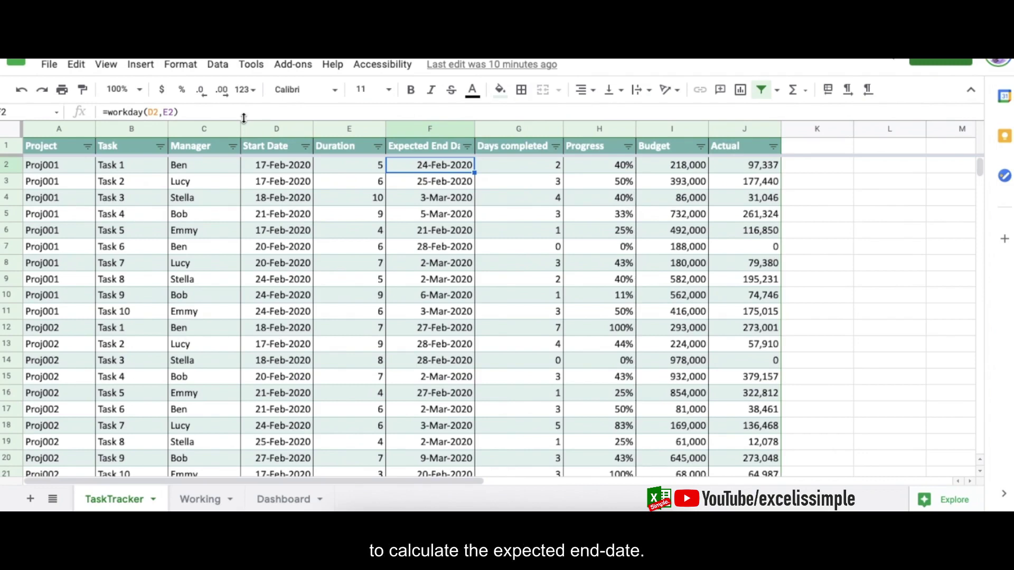
Step: Examine how Progress is calculated from Days completed and Duration, and check the first Budget and Actual entries
left_click(513, 164)
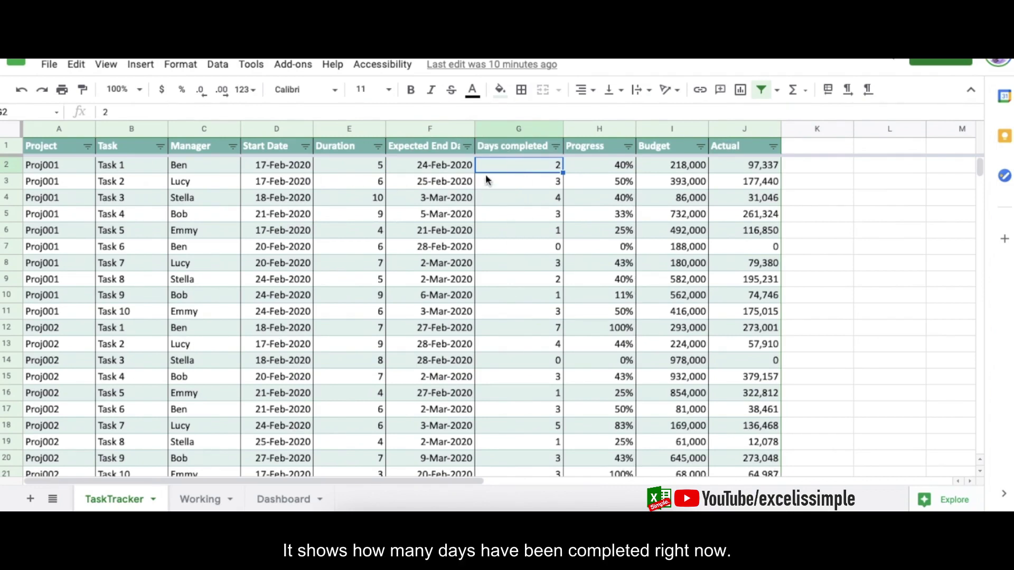
left_click(352, 130)
left_click(541, 129)
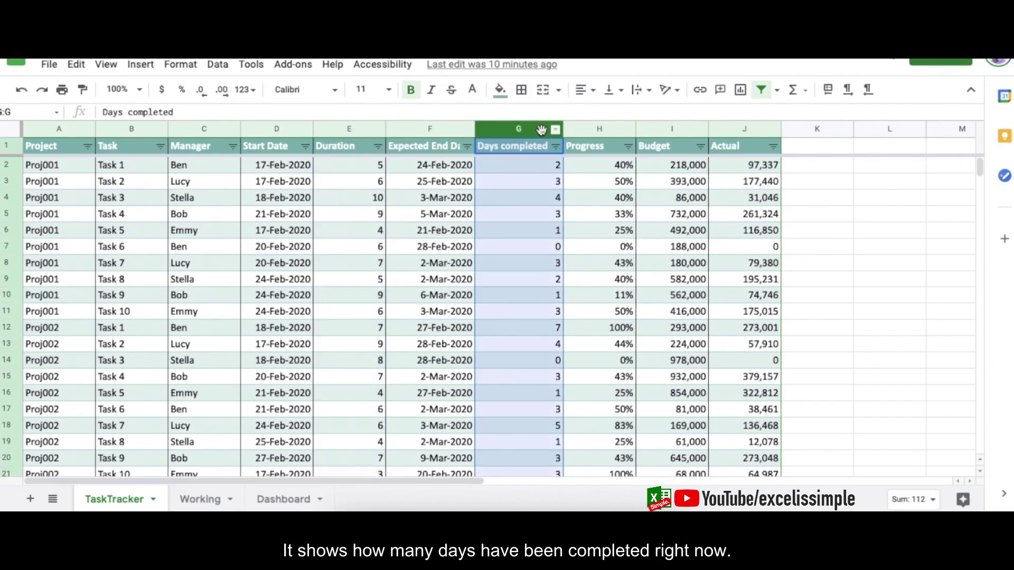
left_click(599, 129)
left_click(602, 168)
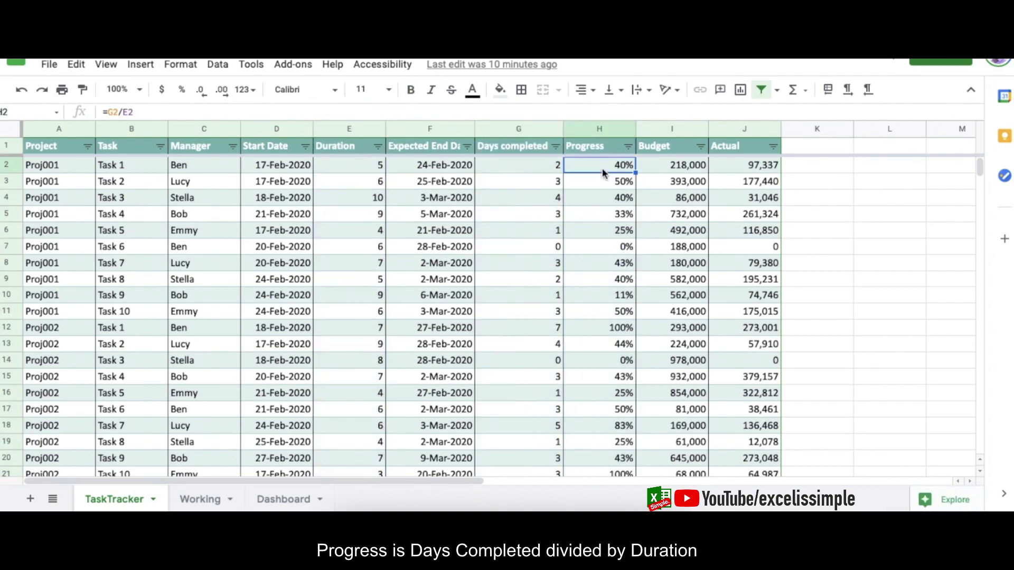
left_click(526, 166)
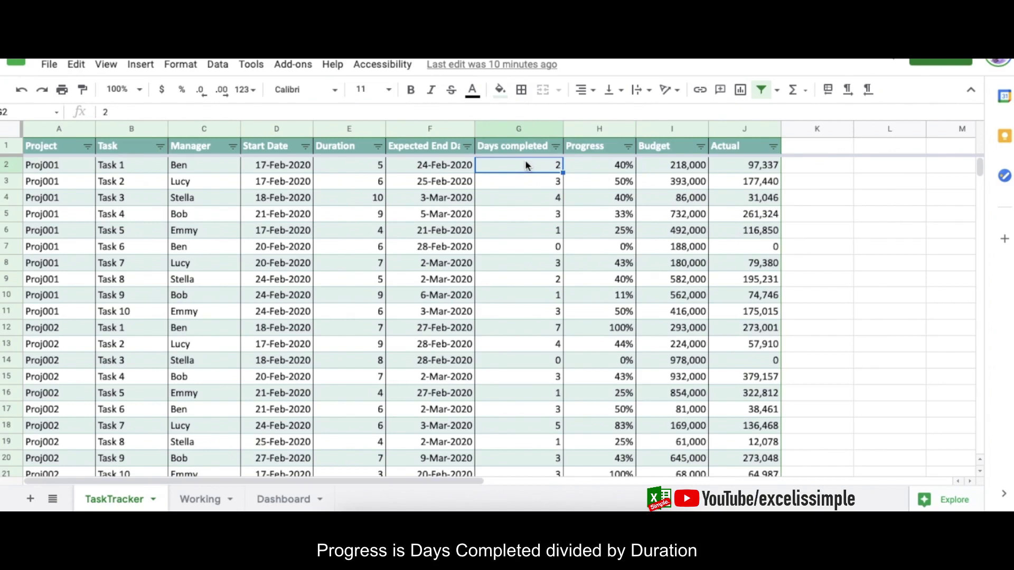
left_click(337, 168)
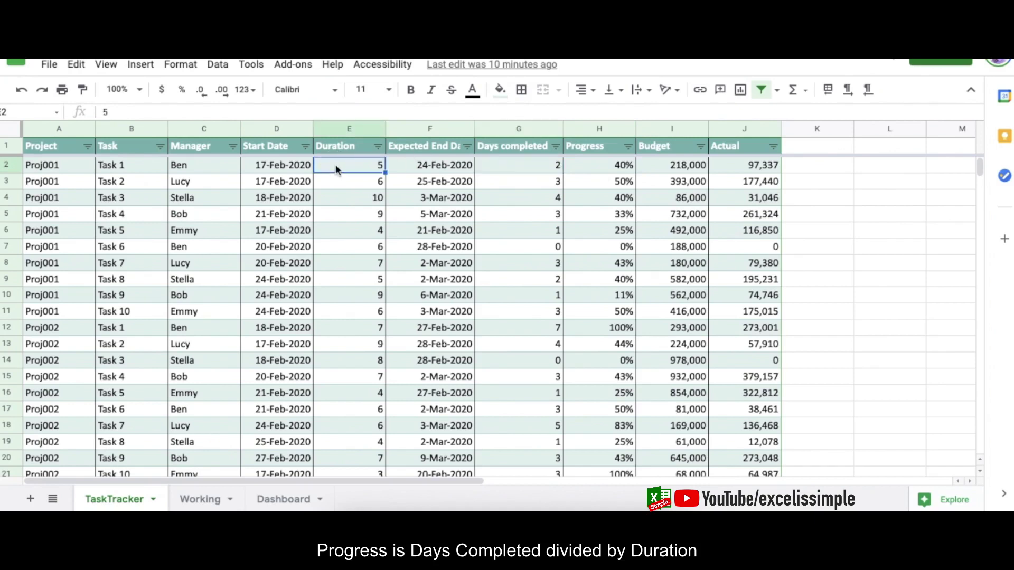
left_click(605, 165)
left_click(669, 166)
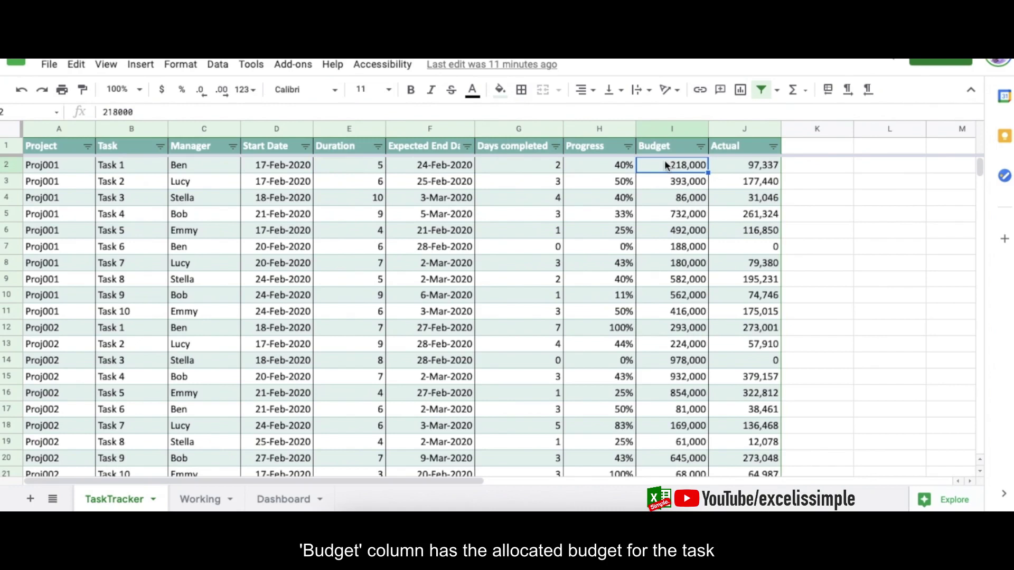
left_click(758, 168)
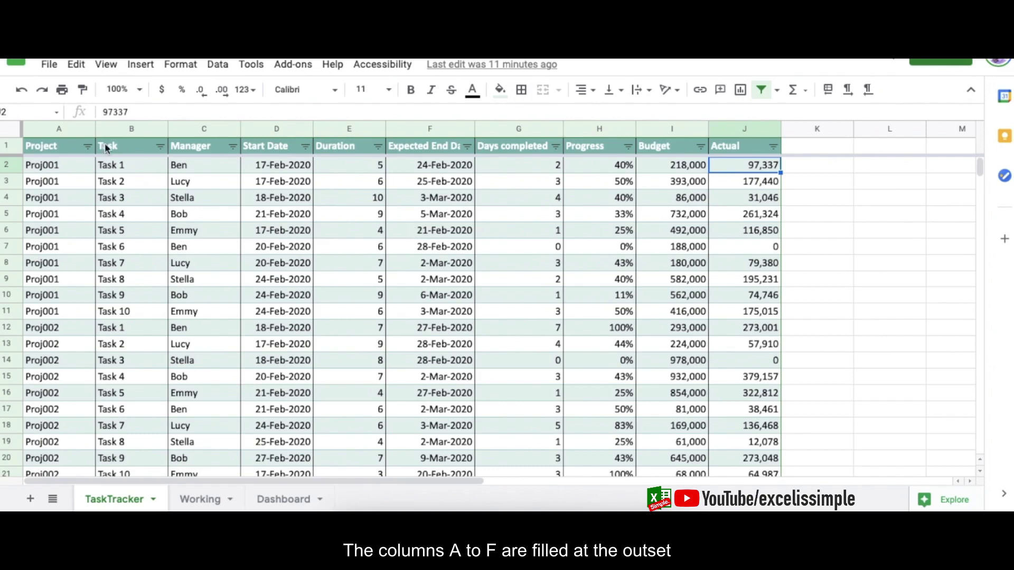
Step: Review which tracker columns are filled at the outset (A to F and Budget) and which managers update (Days completed and Actual)
left_click(55, 129)
left_click_drag(55, 129, 406, 135)
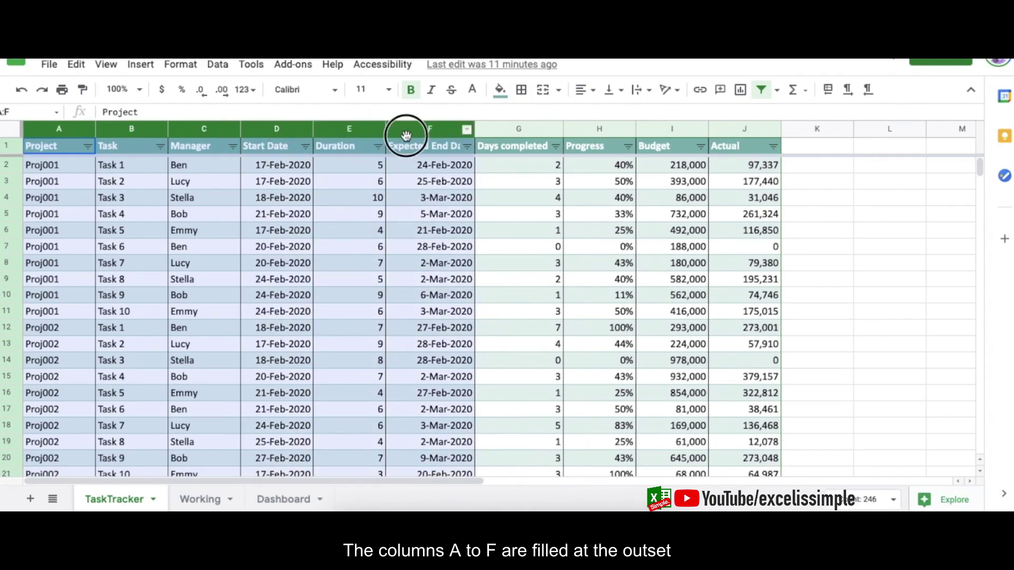
left_click(531, 128)
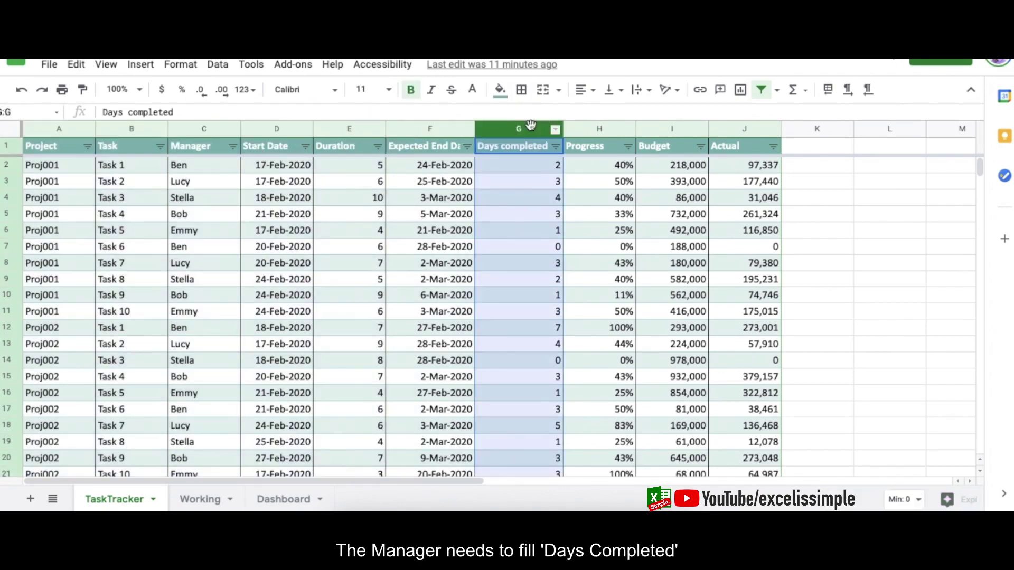
left_click(597, 127)
left_click(674, 127)
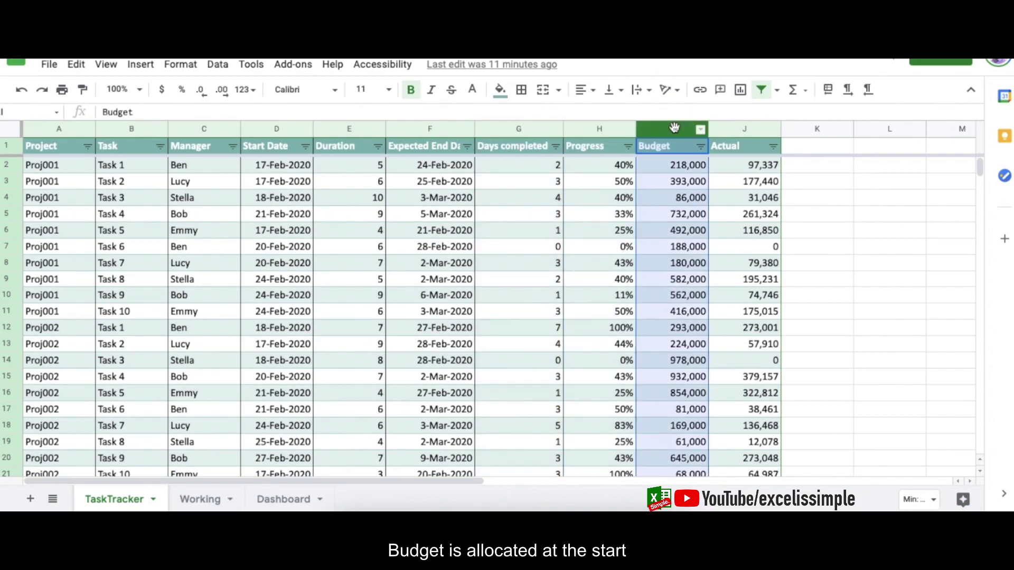
left_click(741, 128)
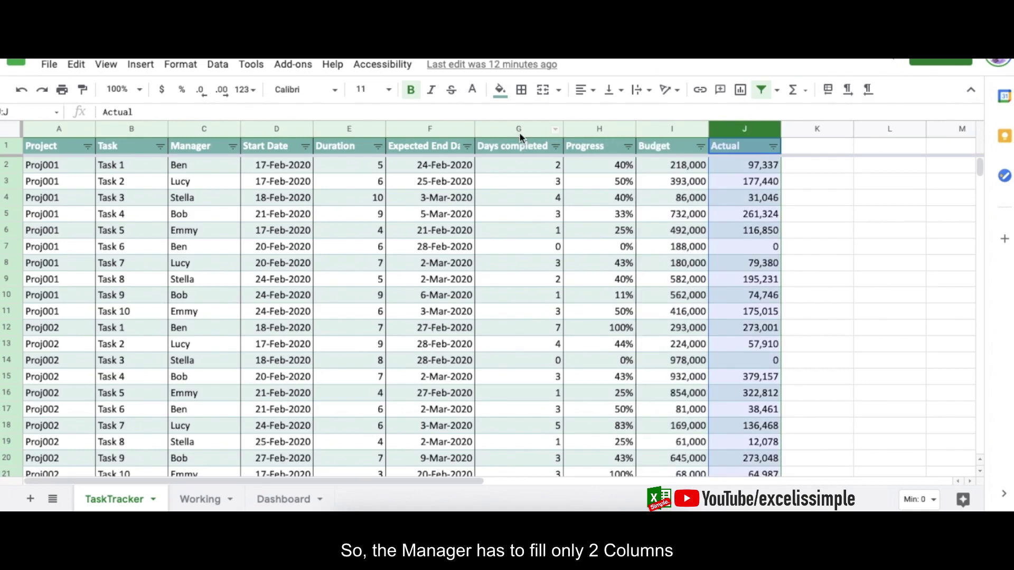
left_click(520, 126)
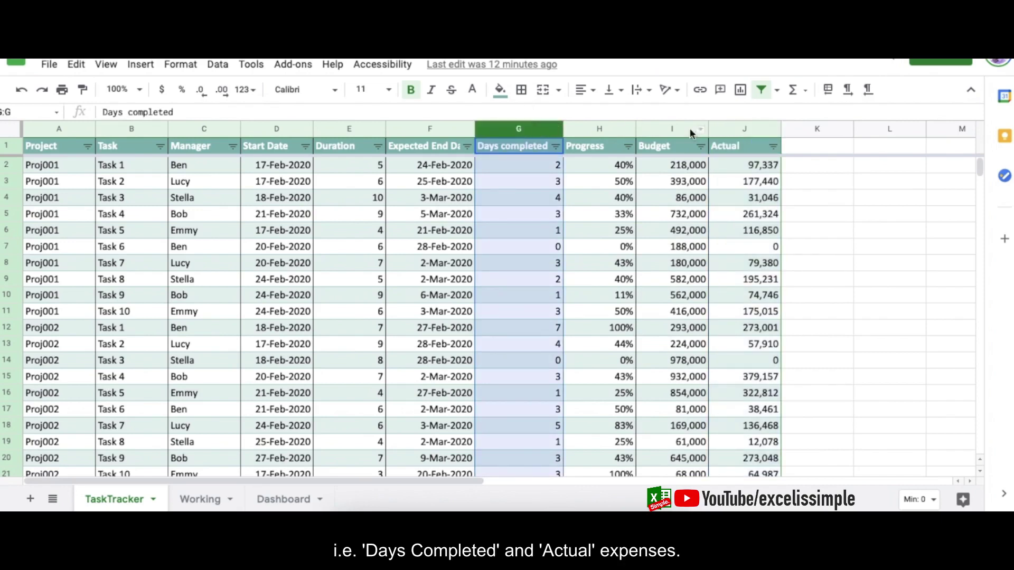
left_click(751, 128)
left_click(747, 165)
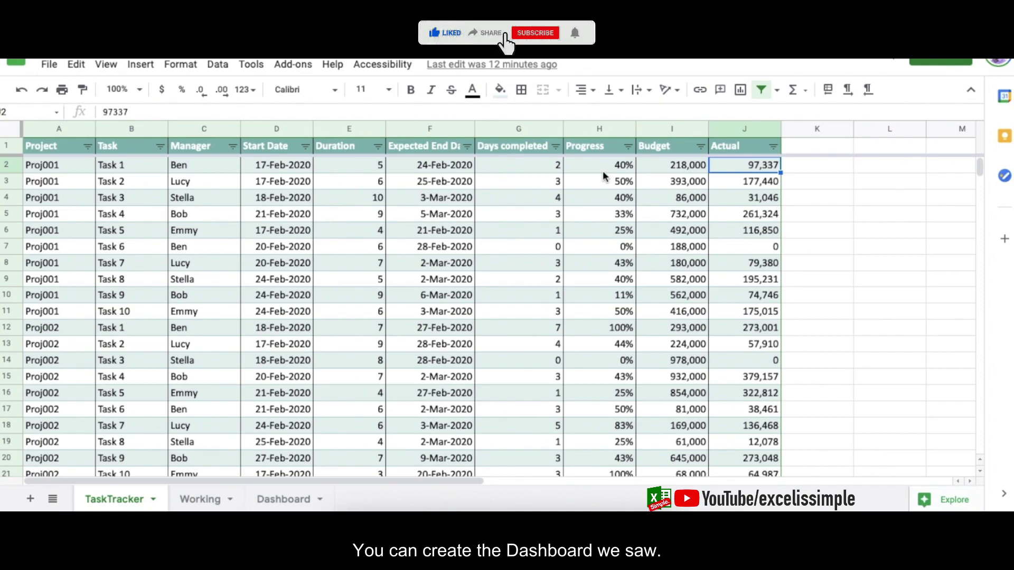
left_click(425, 148)
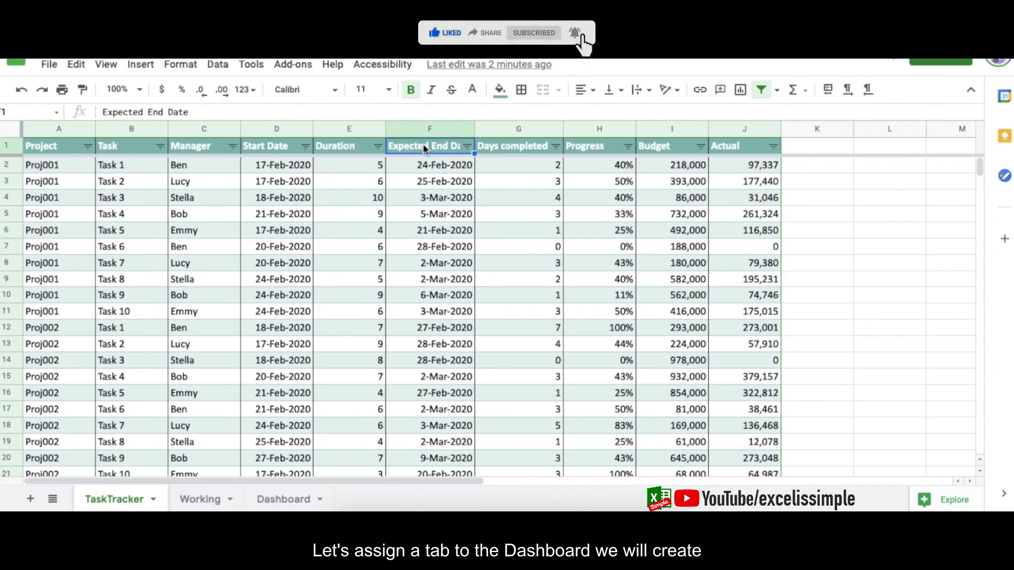
Step: Add a new sheet named Dashboard1 and enter MY PROJECT DASHBOARD as a large title in cell A1
left_click(30, 501)
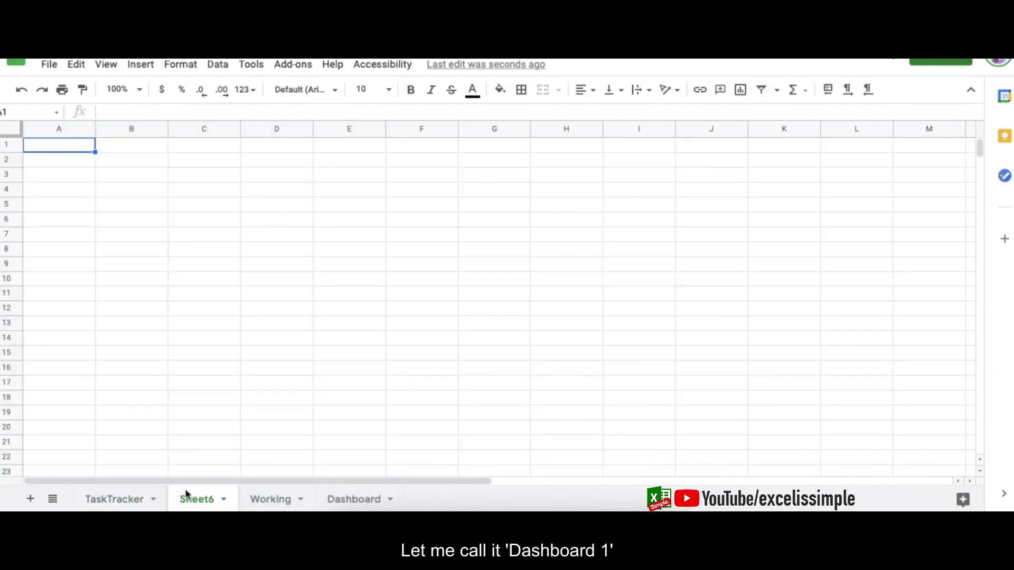
double_click(202, 500)
type("Dashboard1")
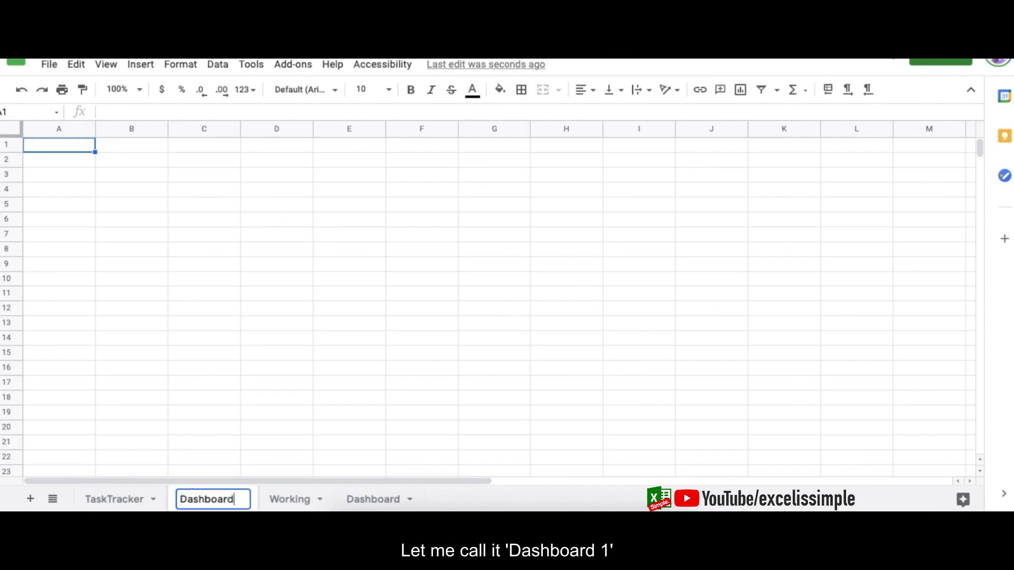
key("Return")
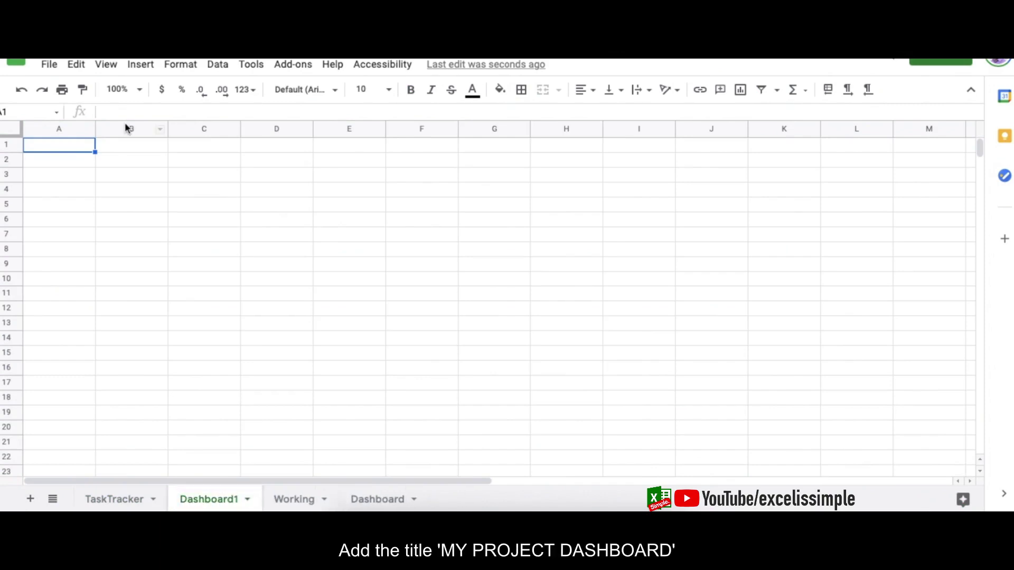
type("MY PROJECT DASHBOARD")
left_click(69, 145)
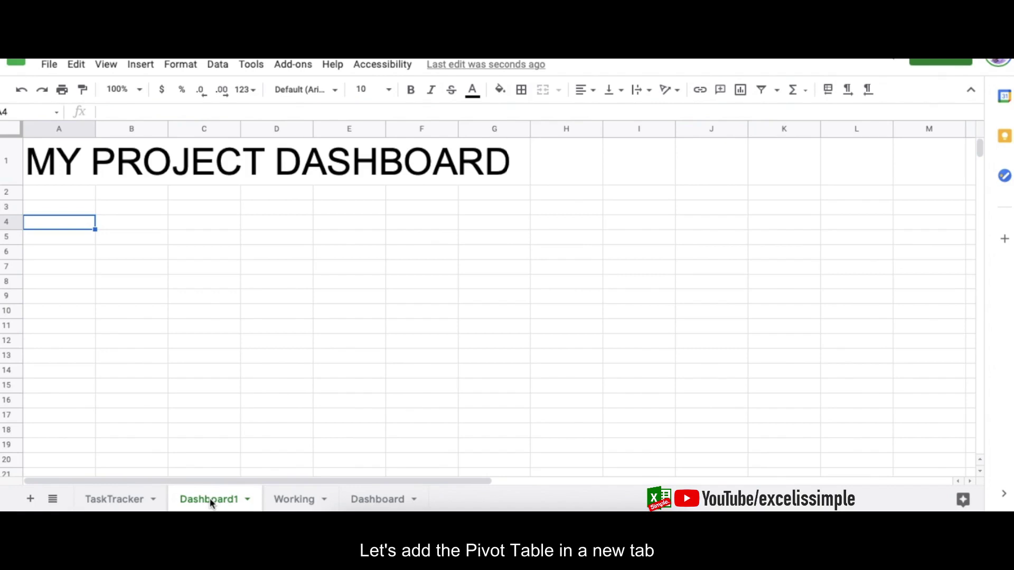
Step: Add another new sheet after Dashboard1 and name it Working1
left_click(30, 499)
double_click(297, 501)
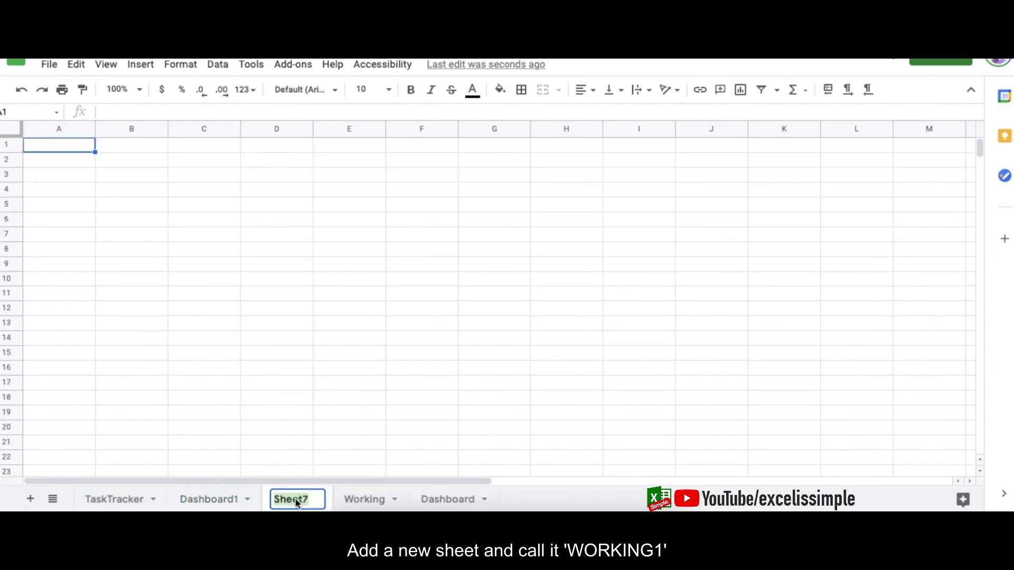
type("Working1")
key("Return")
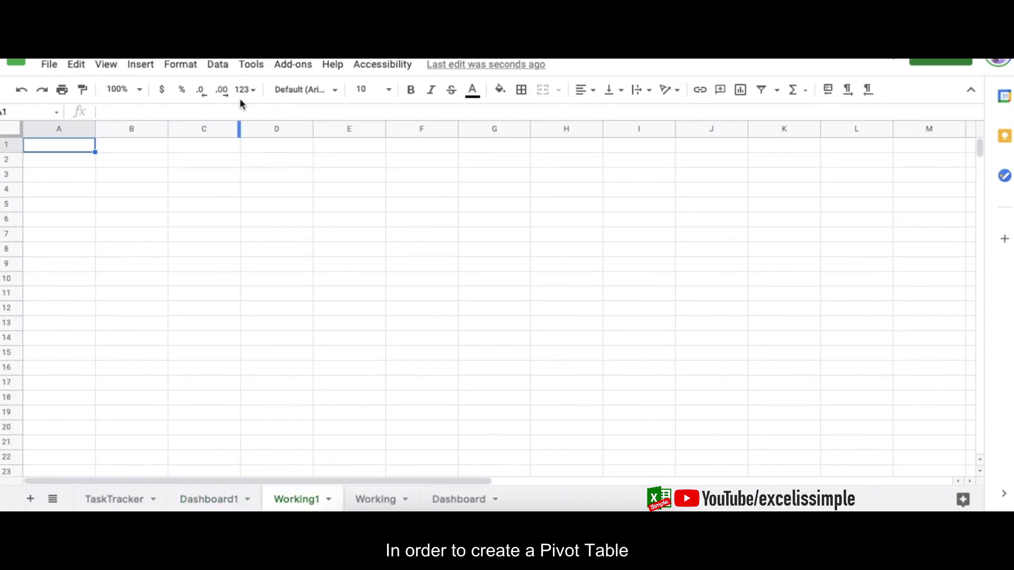
Step: Start a pivot table from Working1 with columns A to J of TaskTracker as its data range
left_click(218, 64)
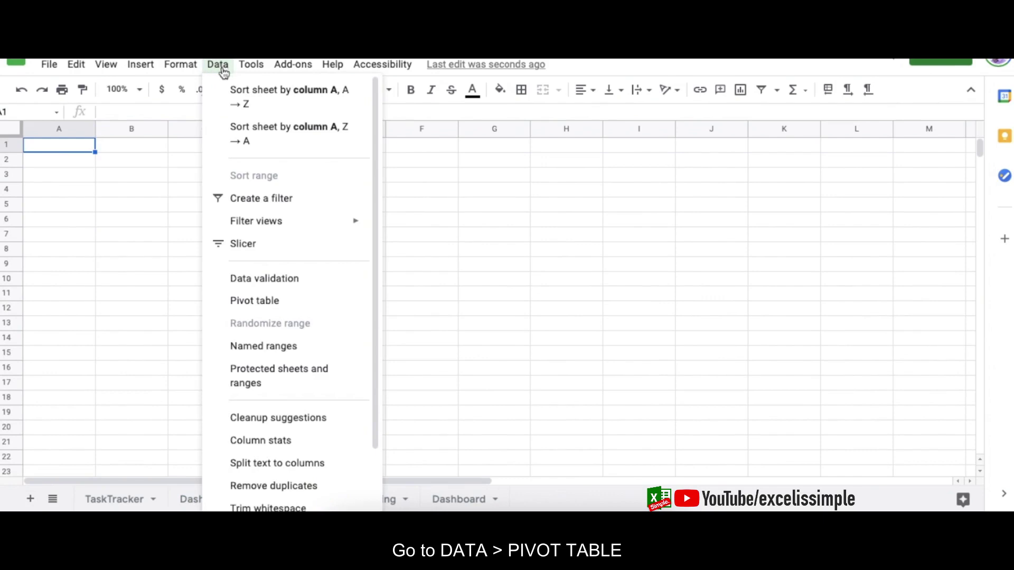
left_click(255, 300)
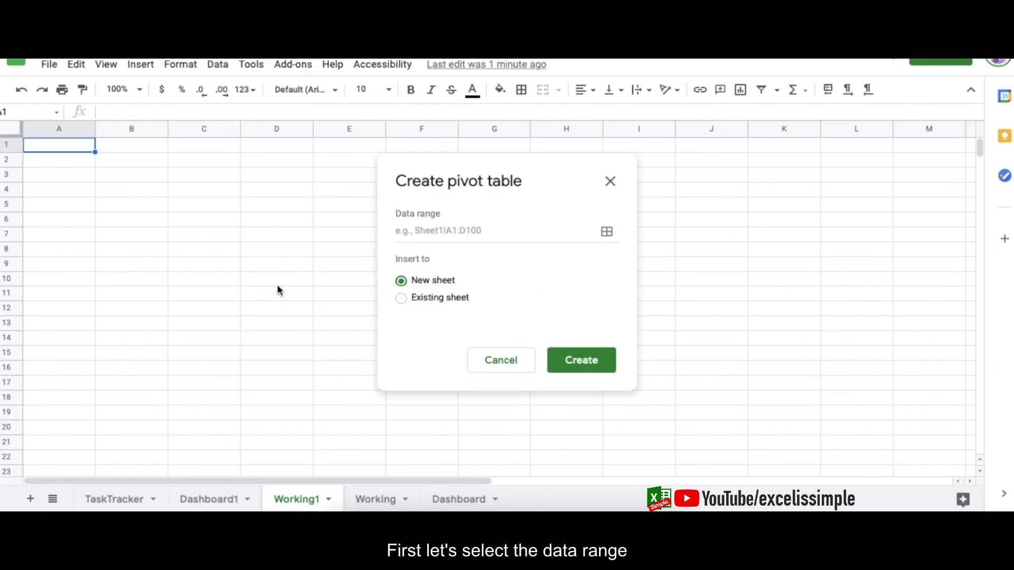
left_click(450, 231)
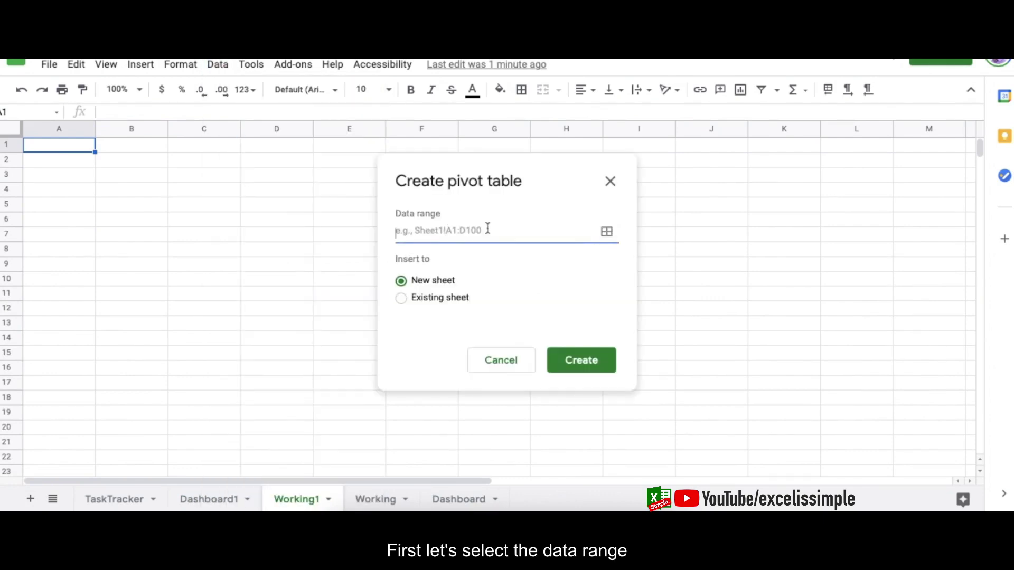
left_click(609, 232)
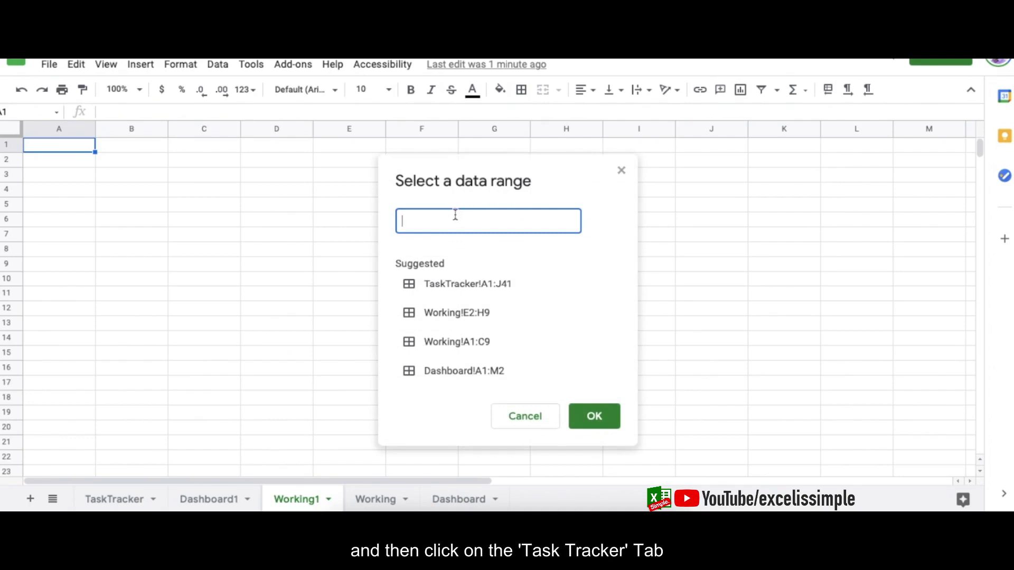
left_click(114, 499)
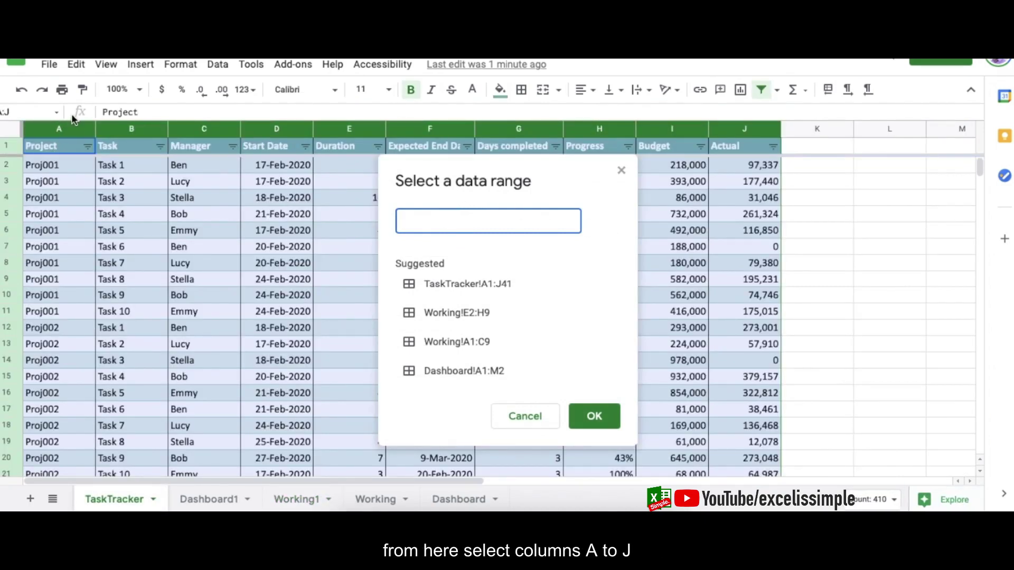
left_click_drag(59, 128, 745, 128)
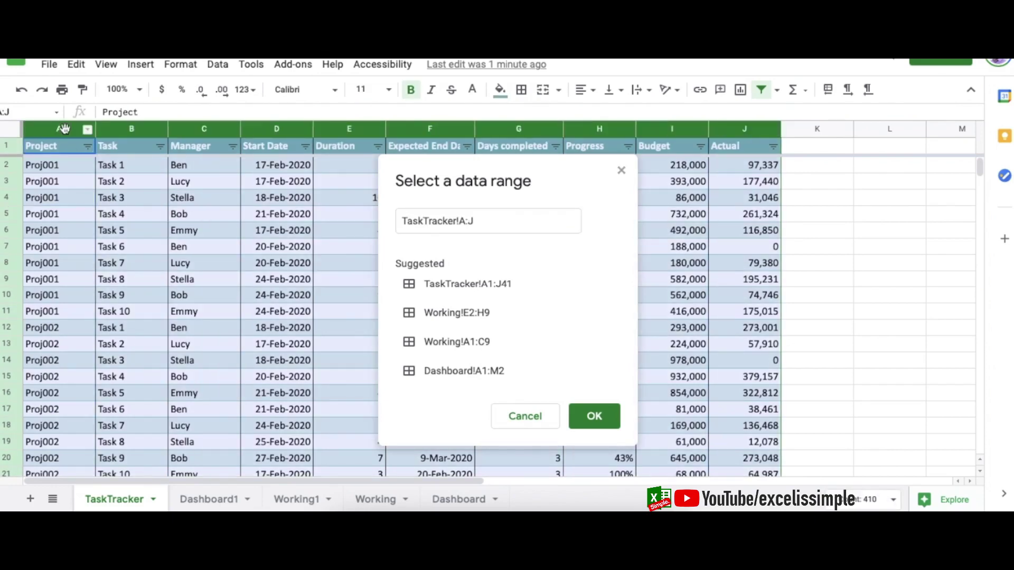
left_click(592, 416)
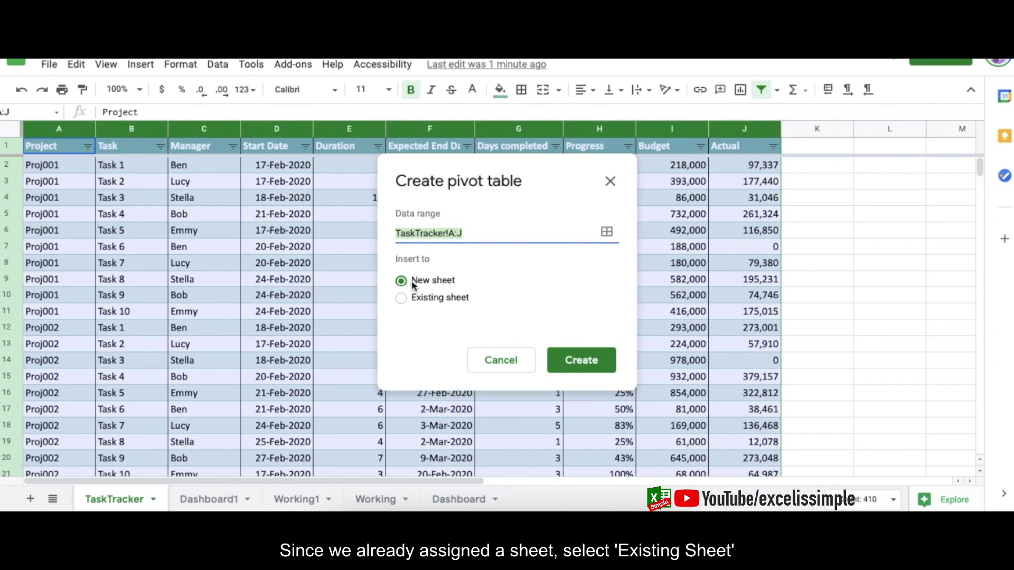
Step: Place the pivot table on the existing sheet at Working1!A1 and create it
left_click(401, 298)
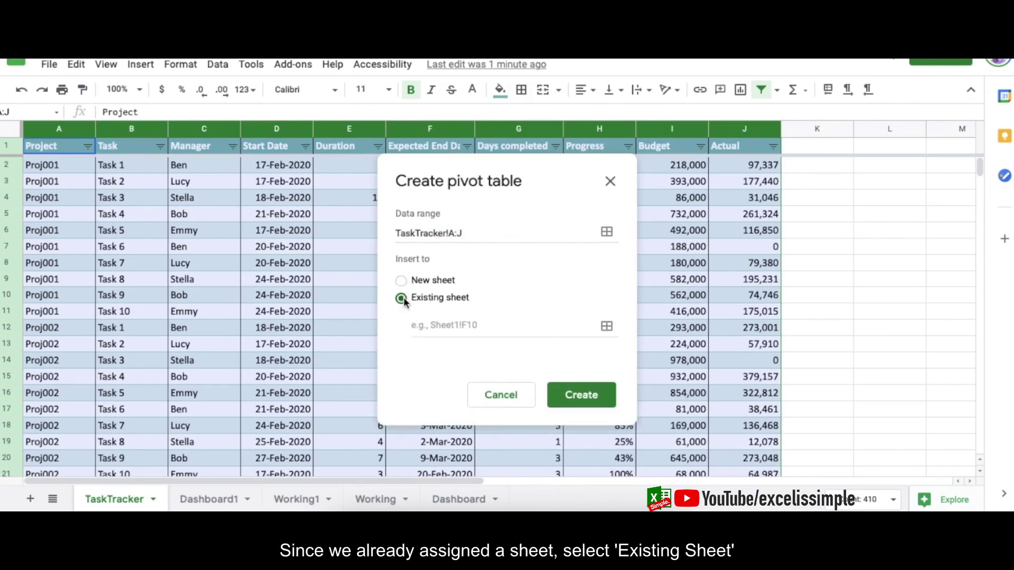
left_click(296, 499)
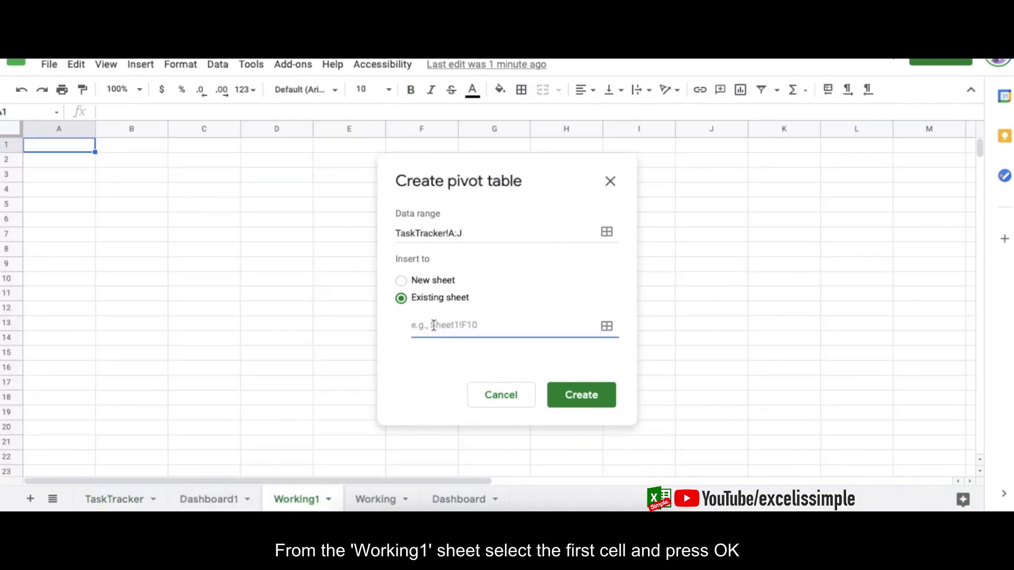
left_click(607, 326)
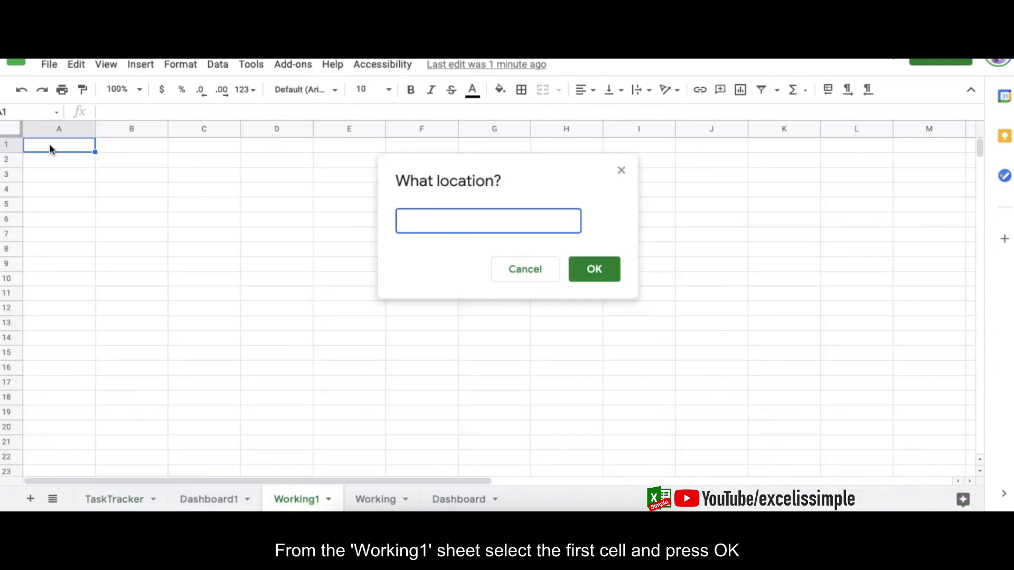
left_click(49, 143)
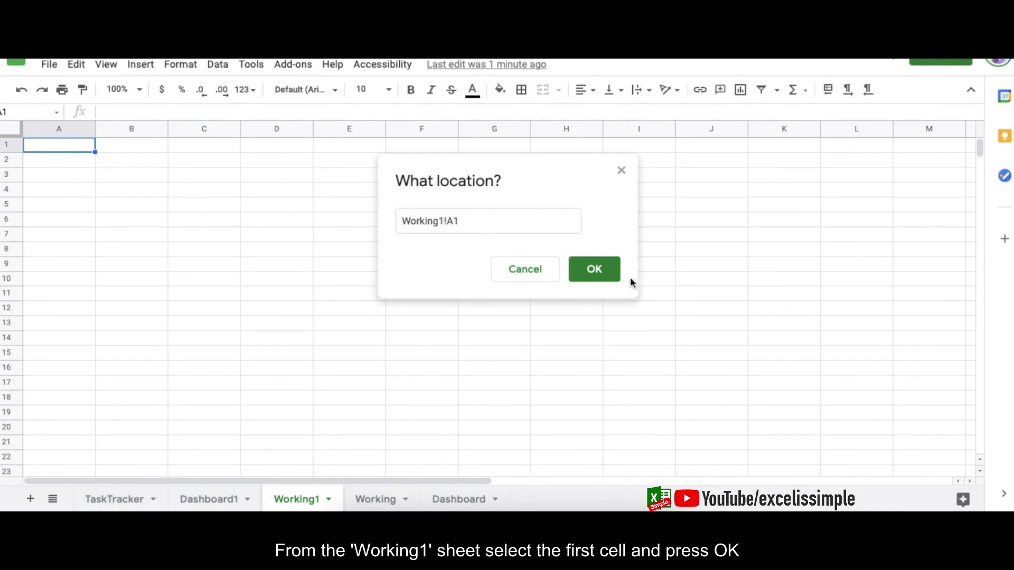
left_click(599, 273)
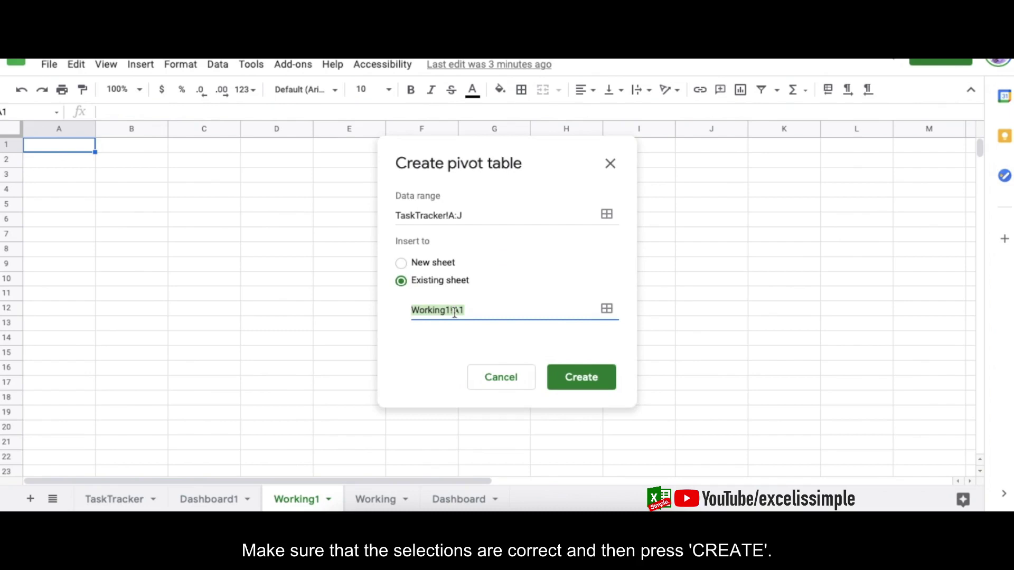
left_click(582, 377)
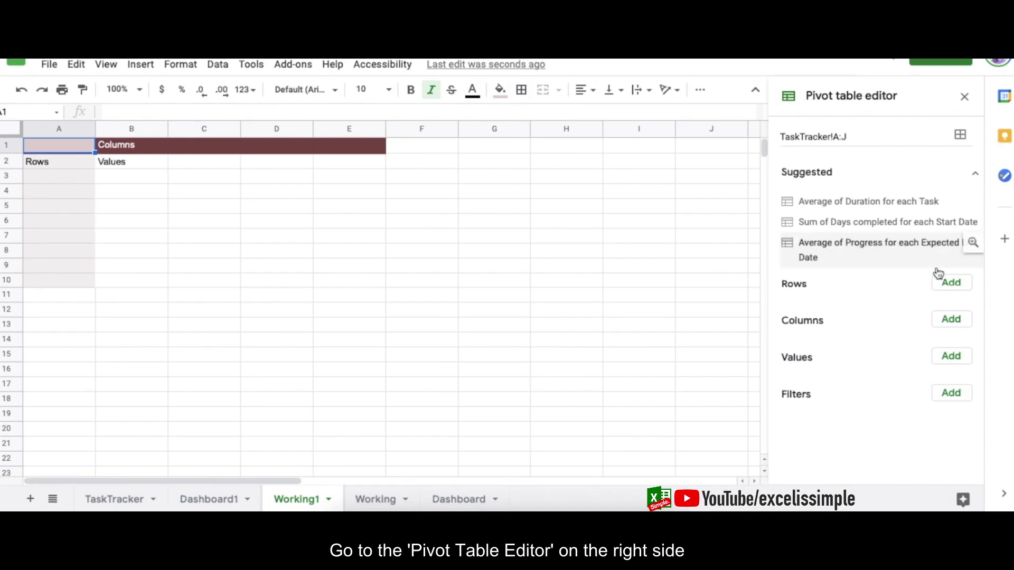
Step: Add Project to the pivot table's rows and Budget and Actual to its values
left_click(953, 285)
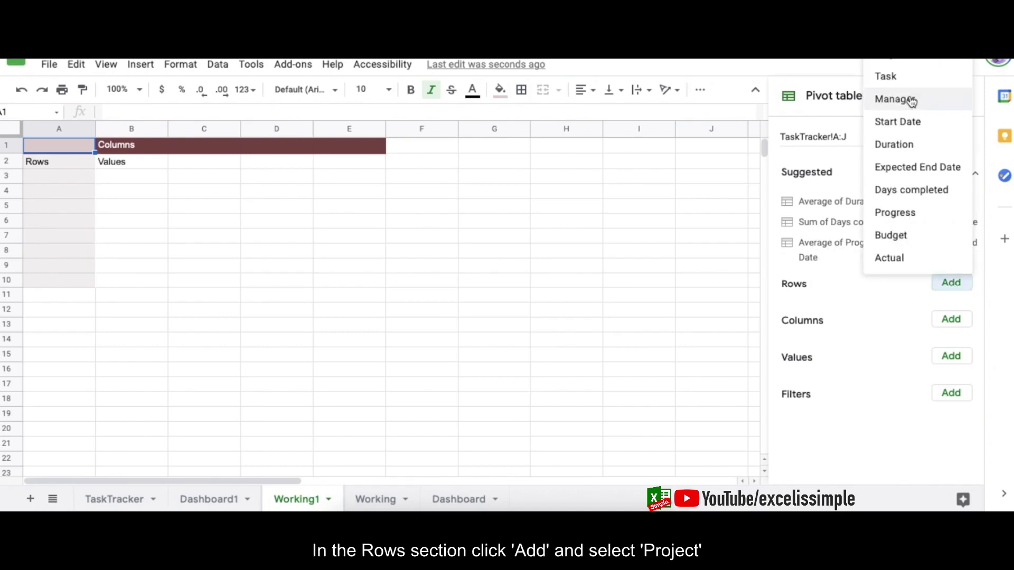
left_click(907, 65)
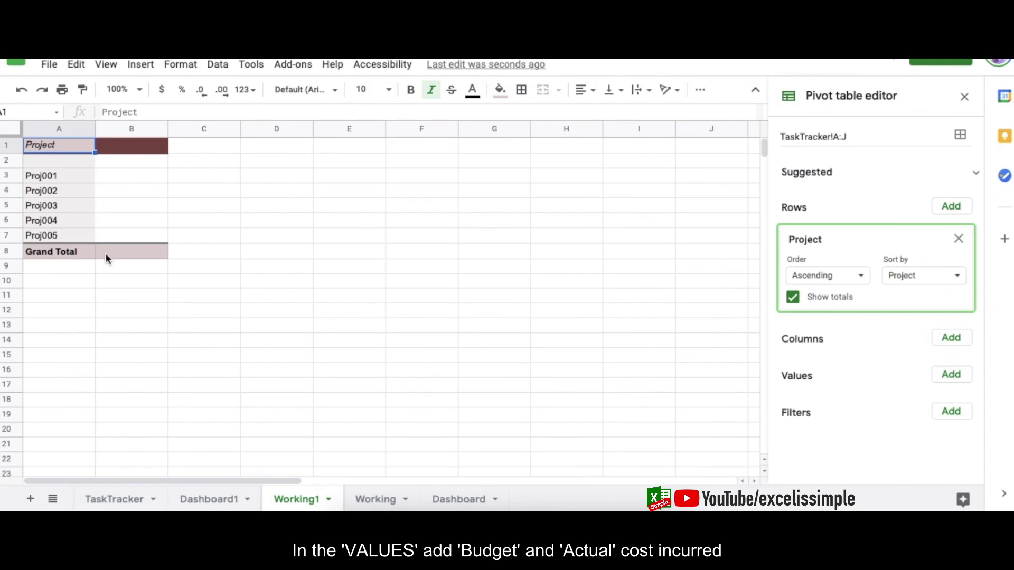
left_click(954, 378)
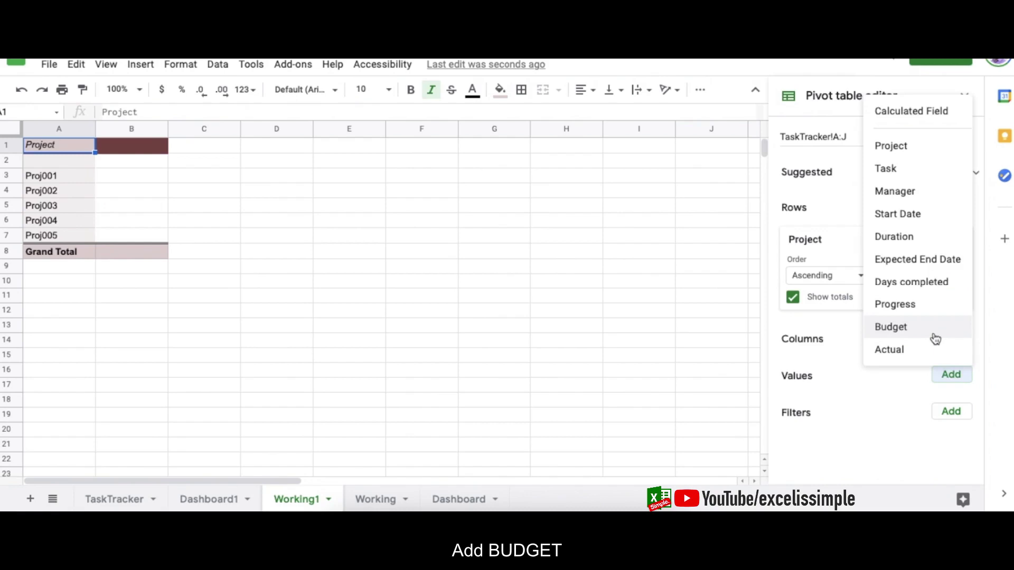
left_click(935, 332)
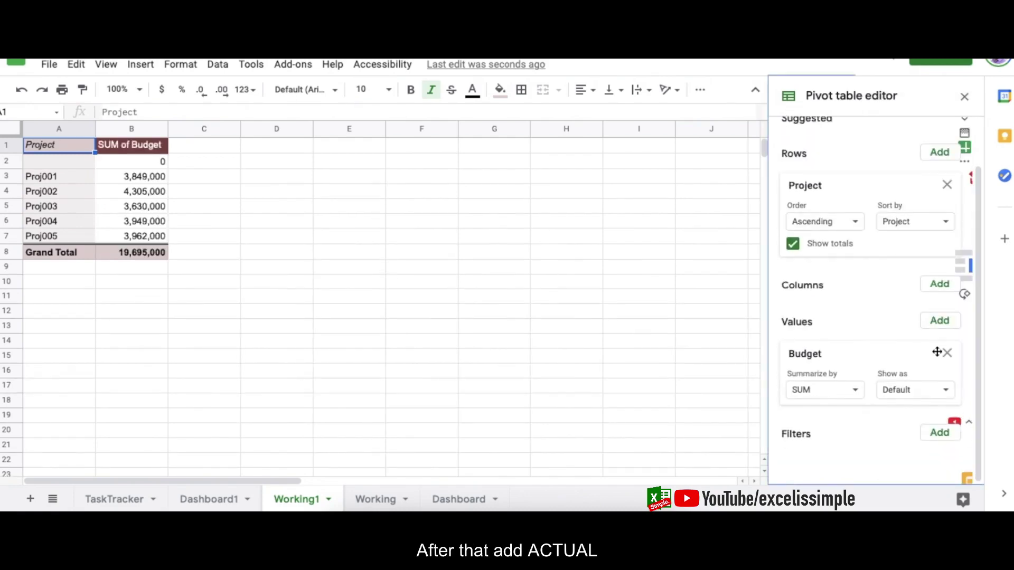
left_click(942, 323)
left_click(912, 294)
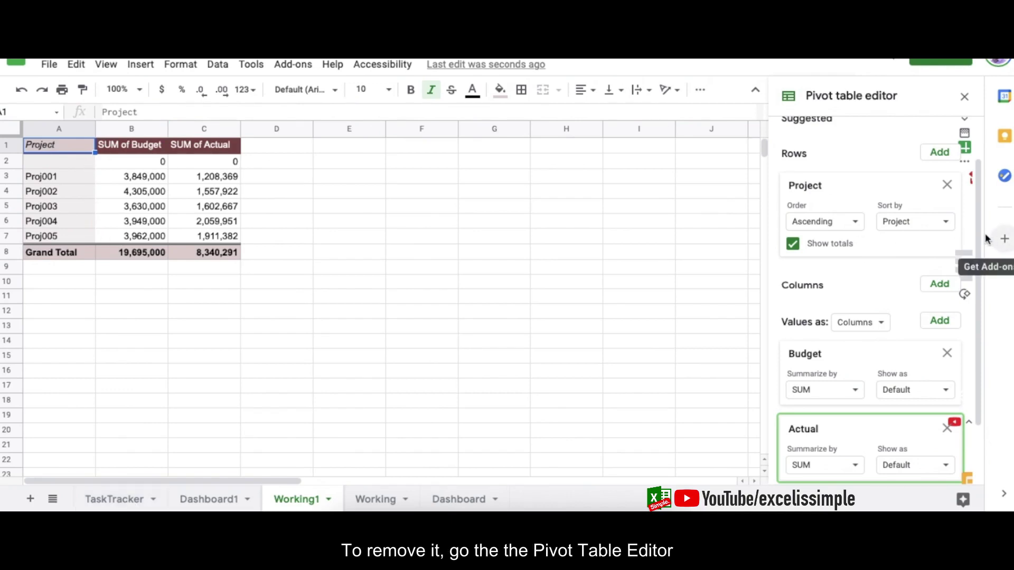
Step: Add a Project filter to the pivot table that excludes (Blanks)
scroll(980, 232, "down", 3)
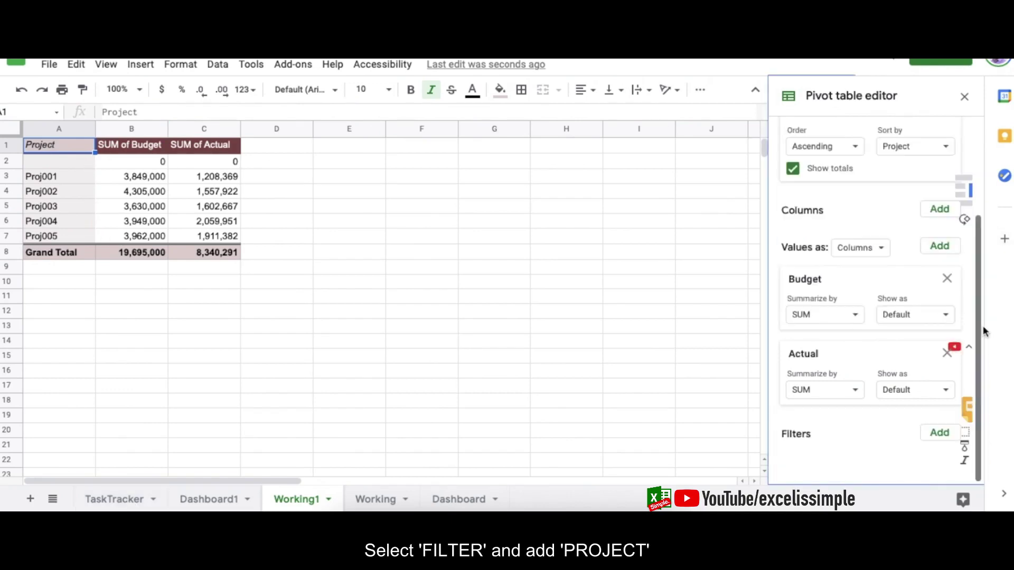
left_click(941, 434)
left_click(880, 204)
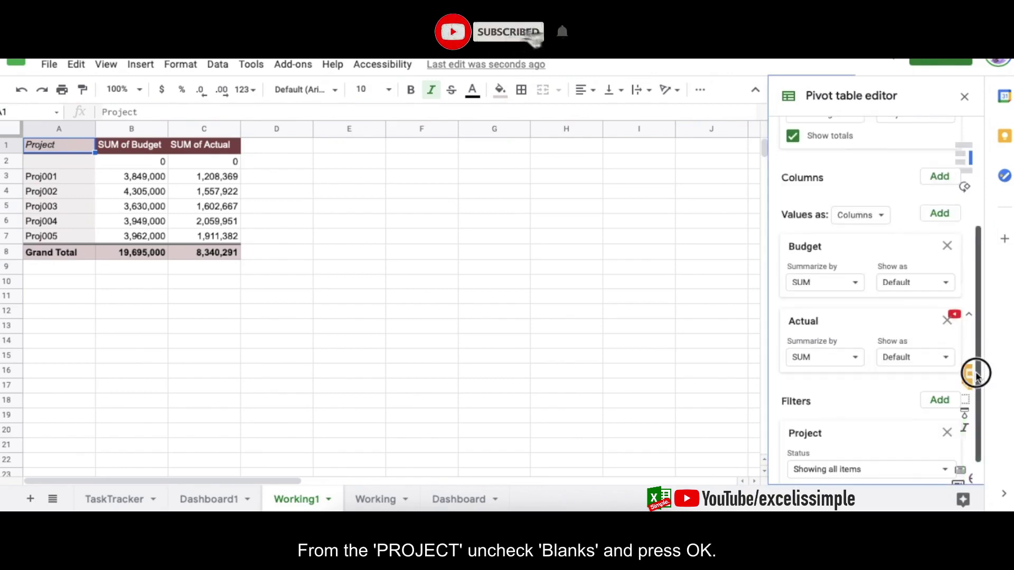
scroll(974, 454, "down", 1)
left_click(887, 443)
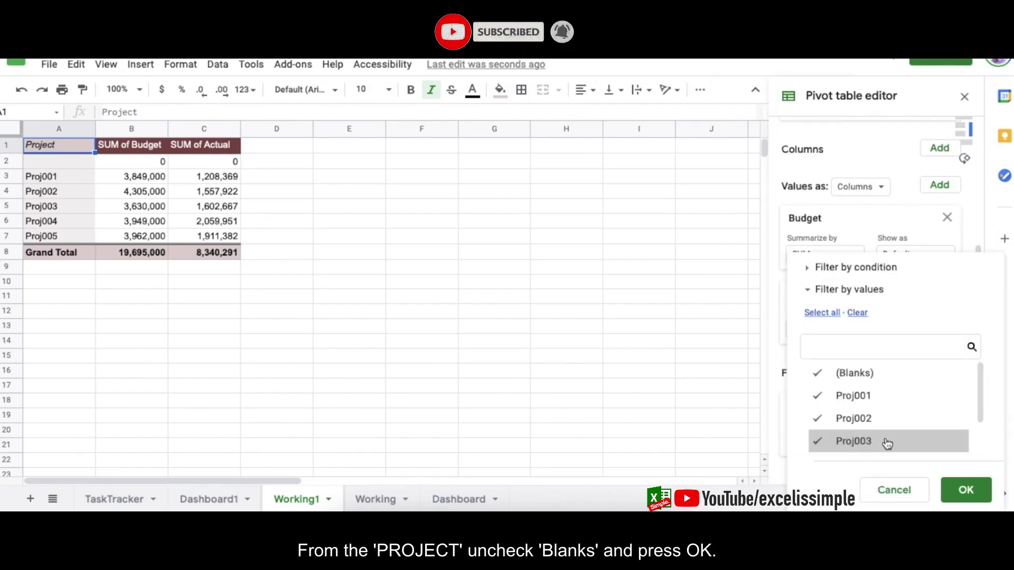
left_click(855, 379)
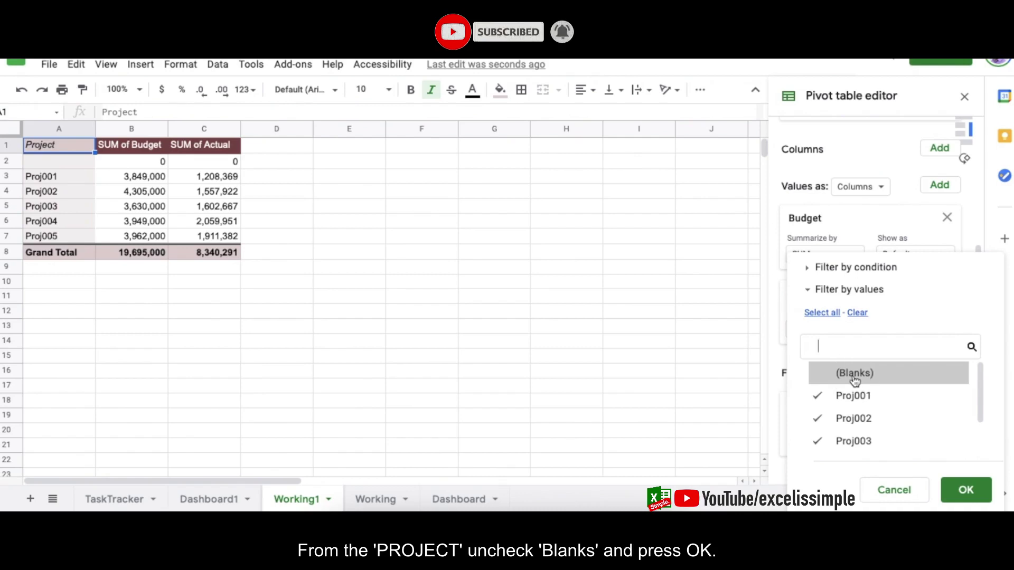
left_click(967, 489)
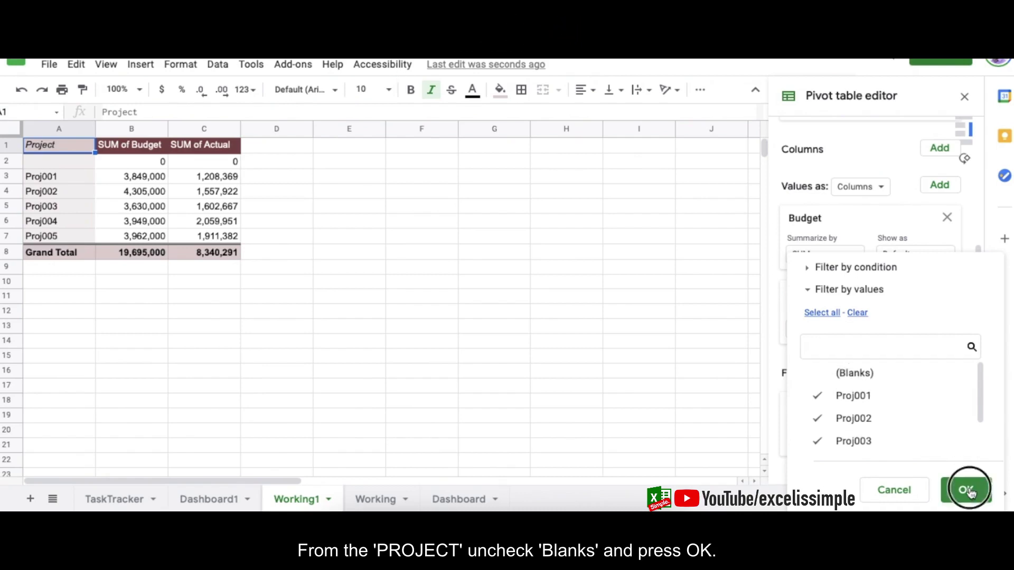
left_click(437, 271)
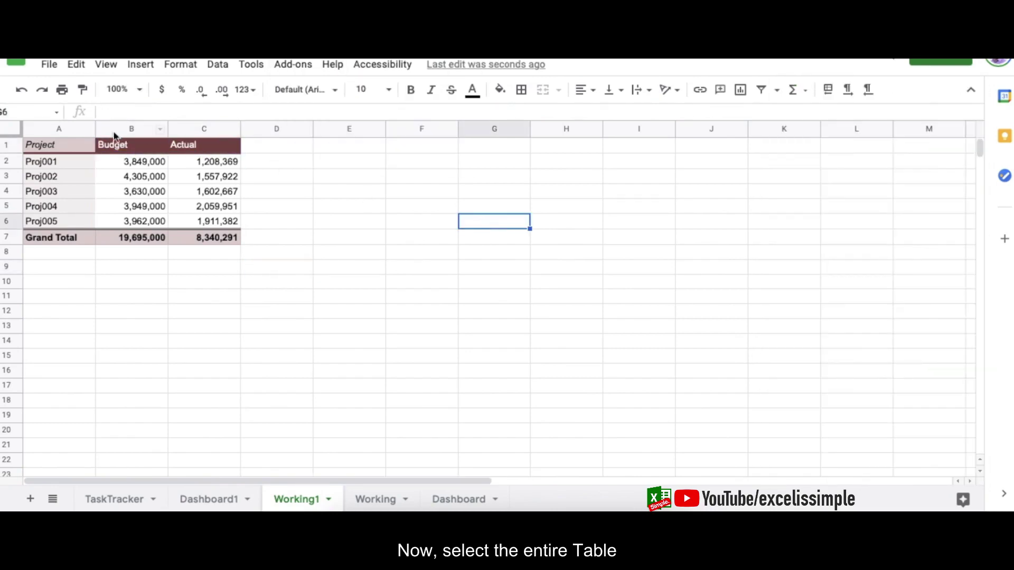
Step: Insert a chart from the whole pivot table (A1:C7) and set its type to Table chart
left_click_drag(66, 151, 222, 238)
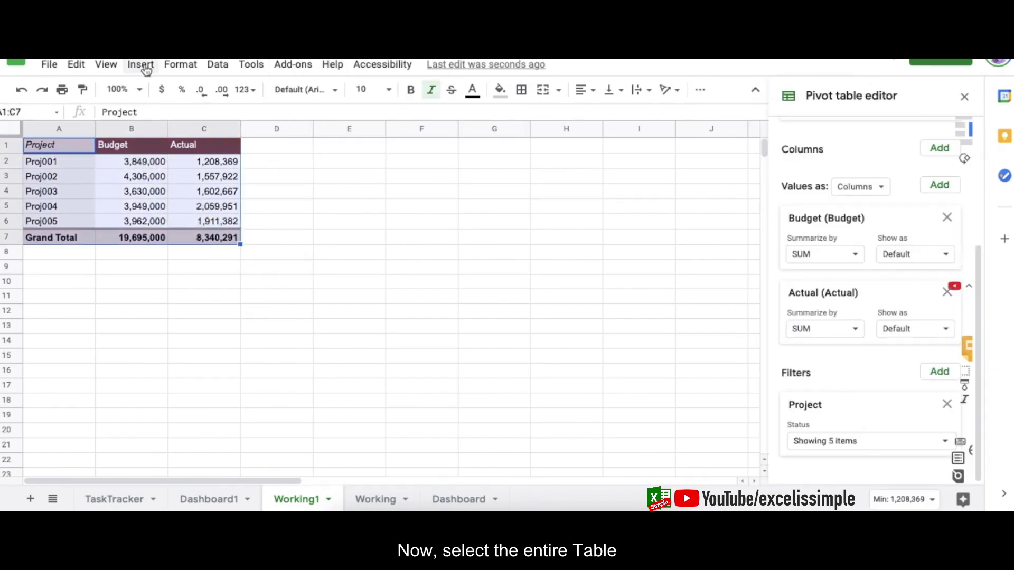
left_click(140, 64)
left_click(178, 267)
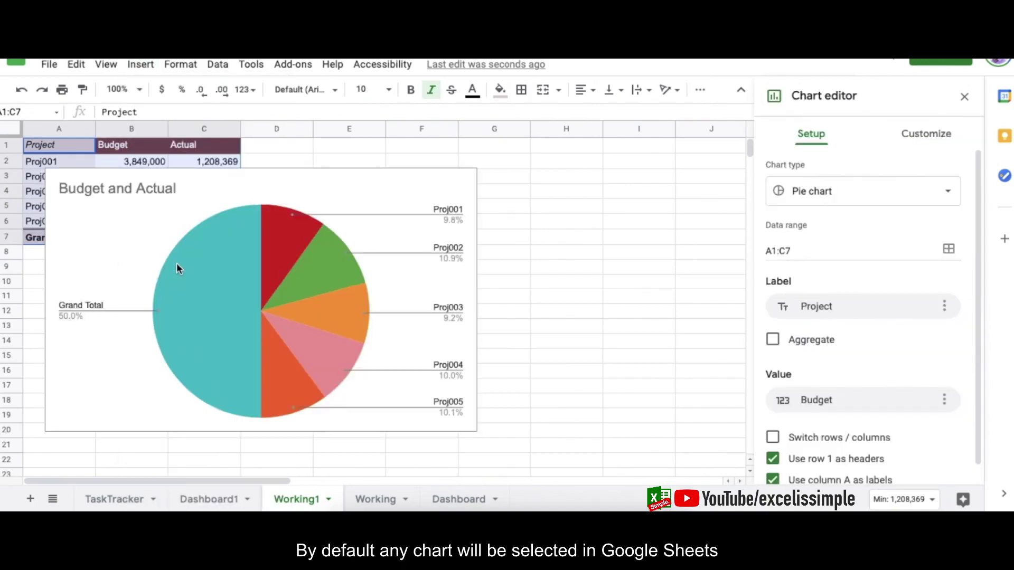
left_click(884, 198)
left_click_drag(968, 233, 968, 423)
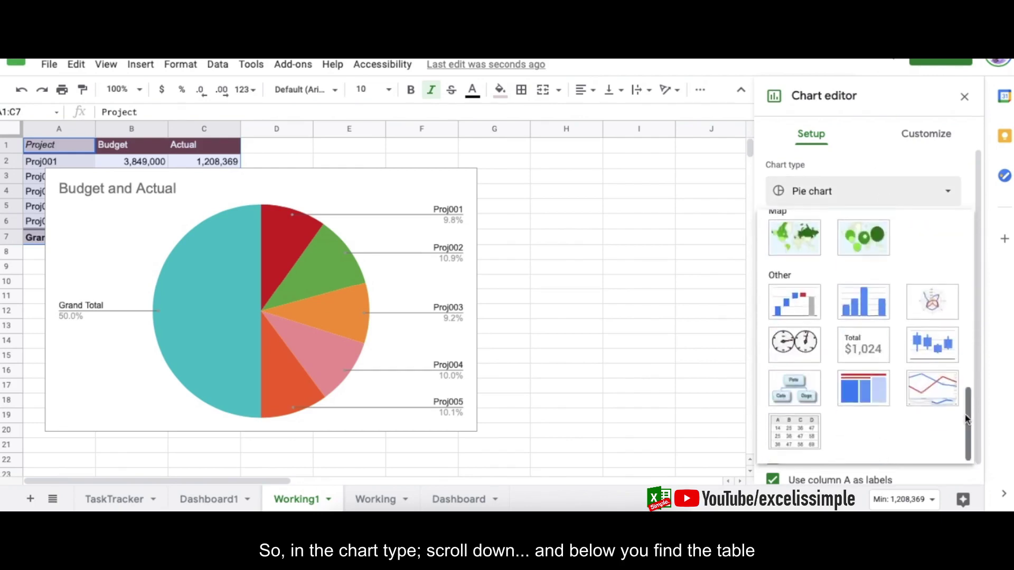
left_click(791, 441)
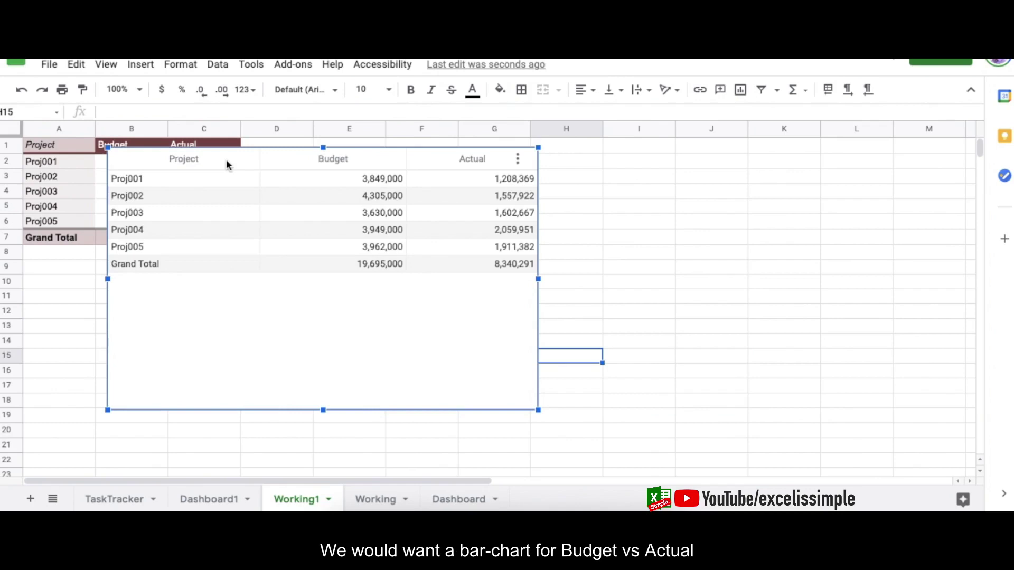
Step: Copy the table chart, paste the duplicate at J4 and move it to about columns F to K, partly over the original
left_click(518, 161)
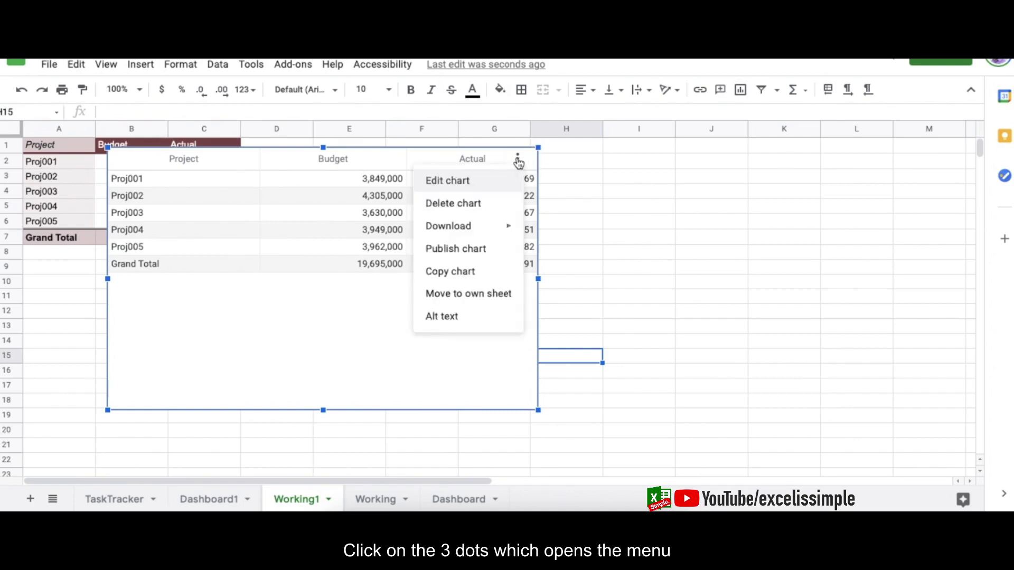
left_click(459, 271)
left_click(682, 190)
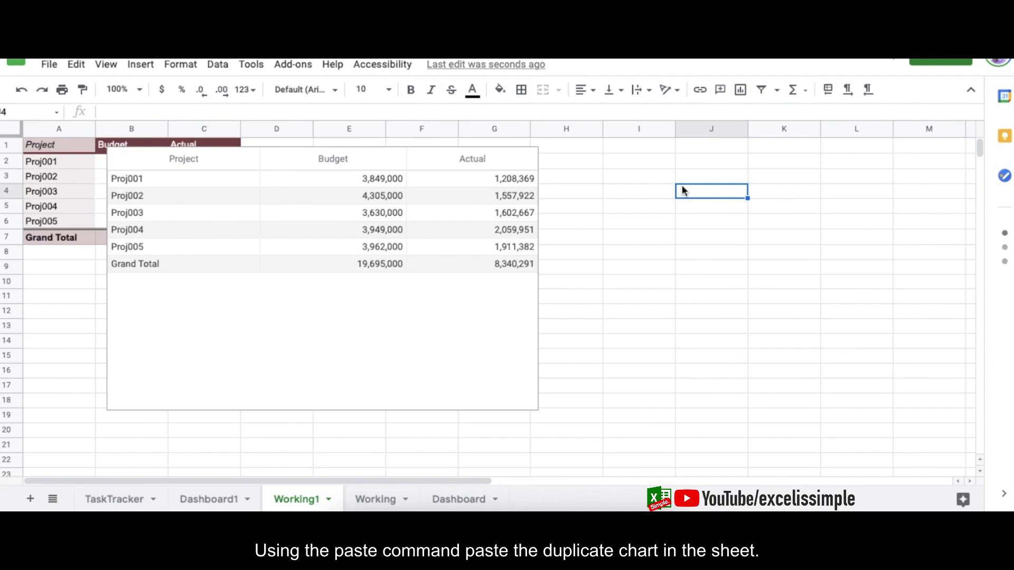
key("ctrl+v")
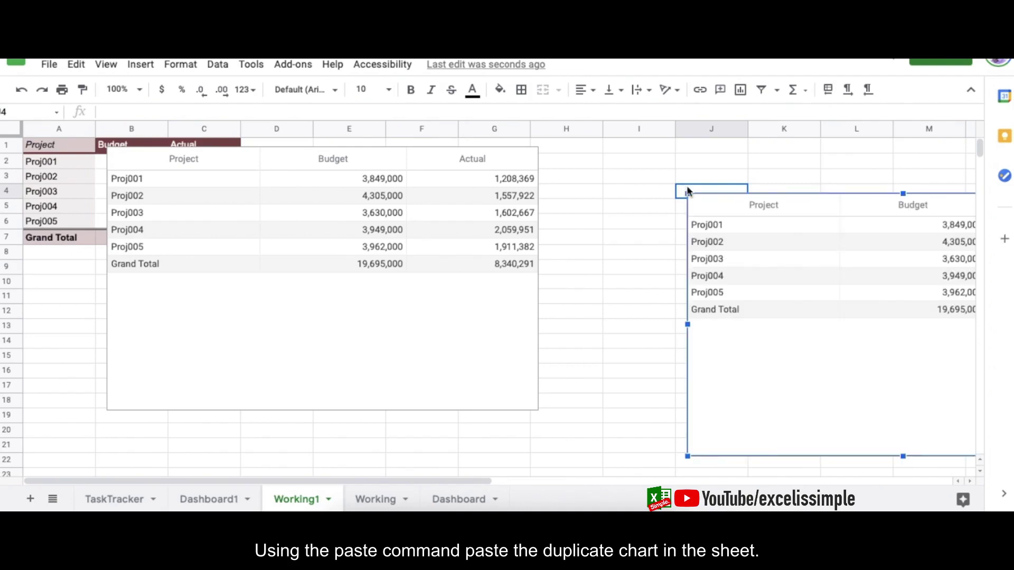
left_click_drag(860, 198, 553, 188)
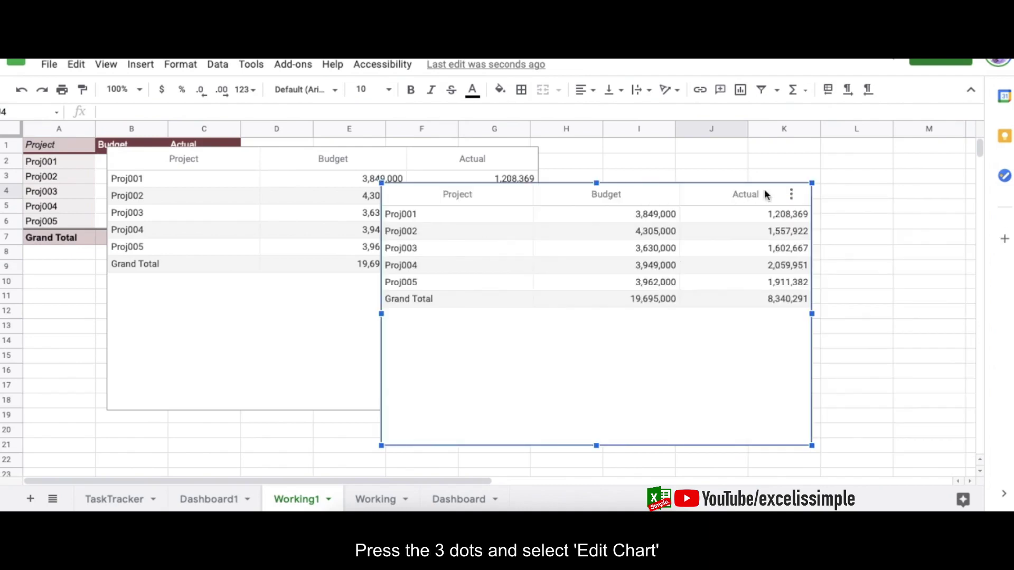
Step: Change the duplicated table chart to the suggested Budget and Actual column chart and place it beside the original, at about columns H to M
left_click(791, 195)
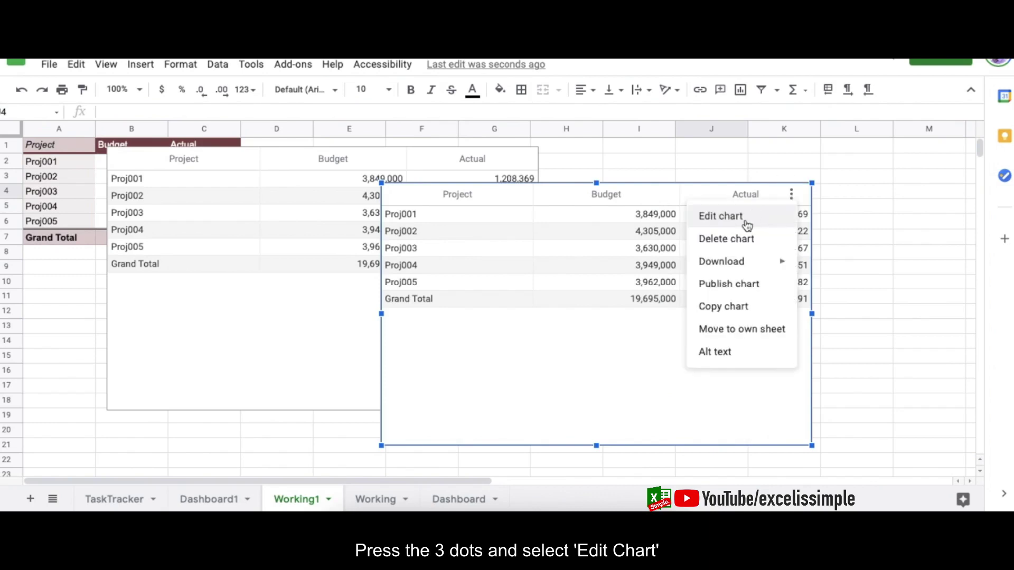
left_click(747, 225)
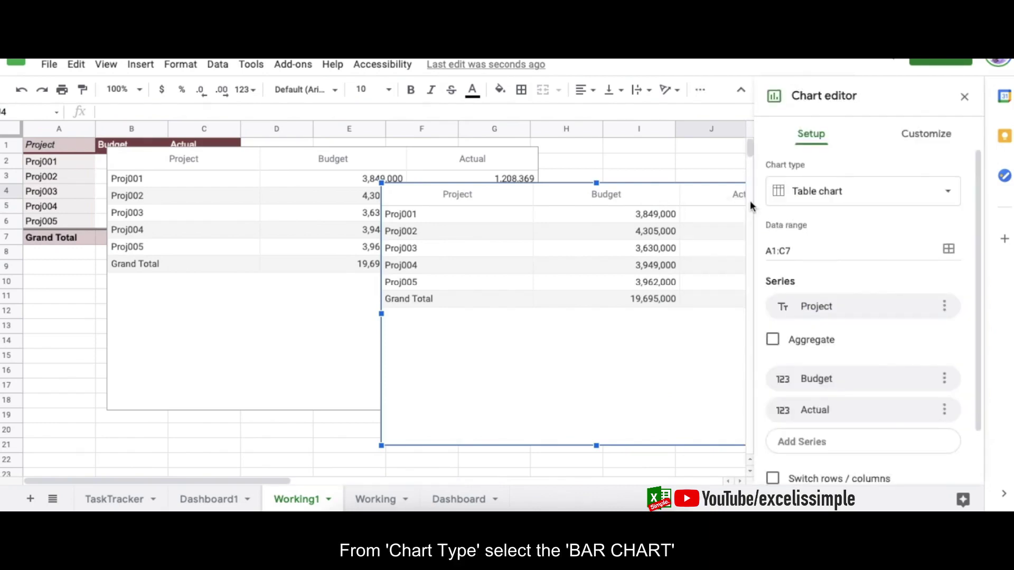
left_click(877, 191)
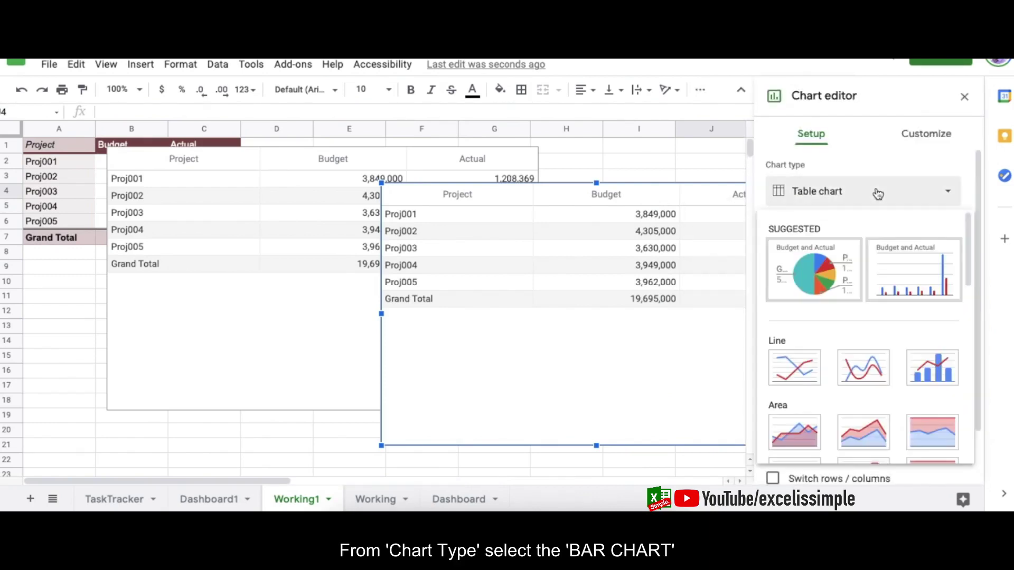
left_click(935, 272)
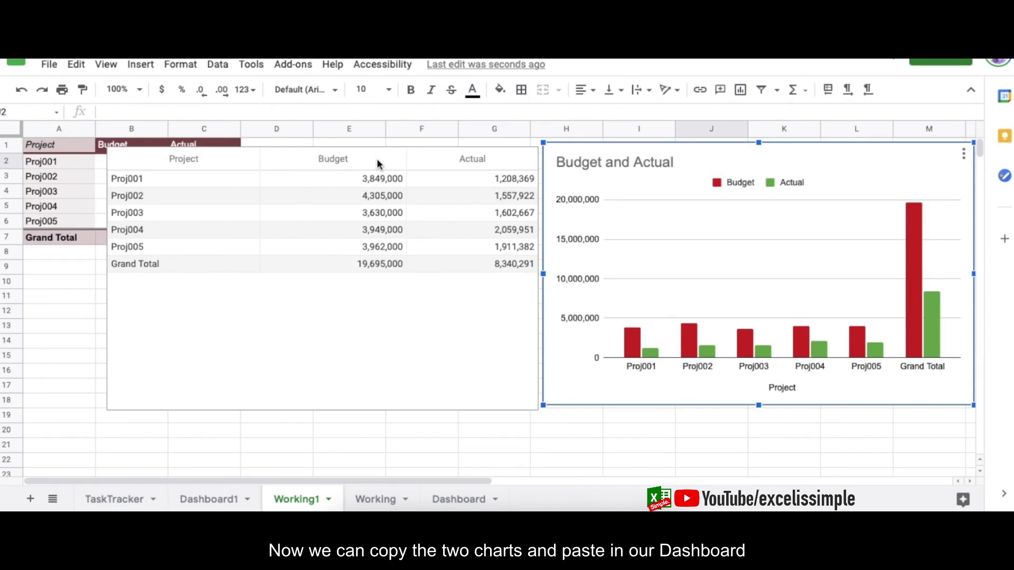
Step: Copy the table chart from Working1 to Dashboard1 and position it at the sheet's left edge, starting at row 3
left_click(517, 159)
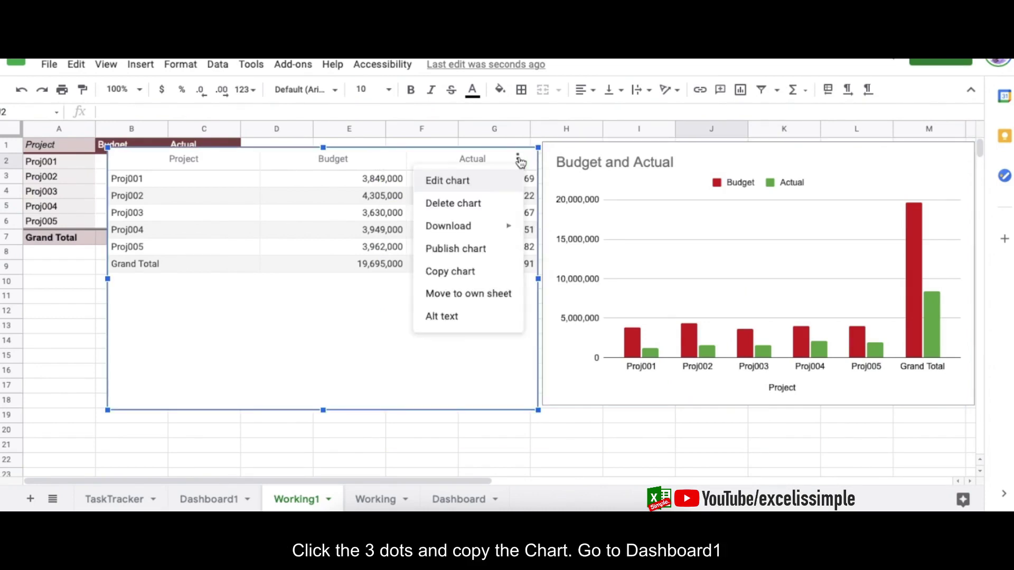
left_click(474, 272)
left_click(213, 498)
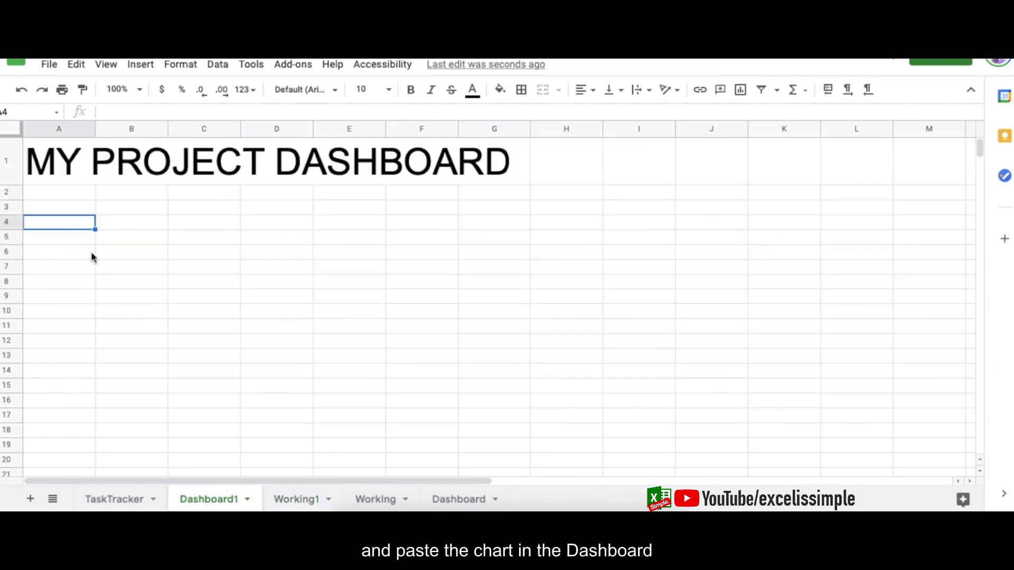
key("ctrl+v")
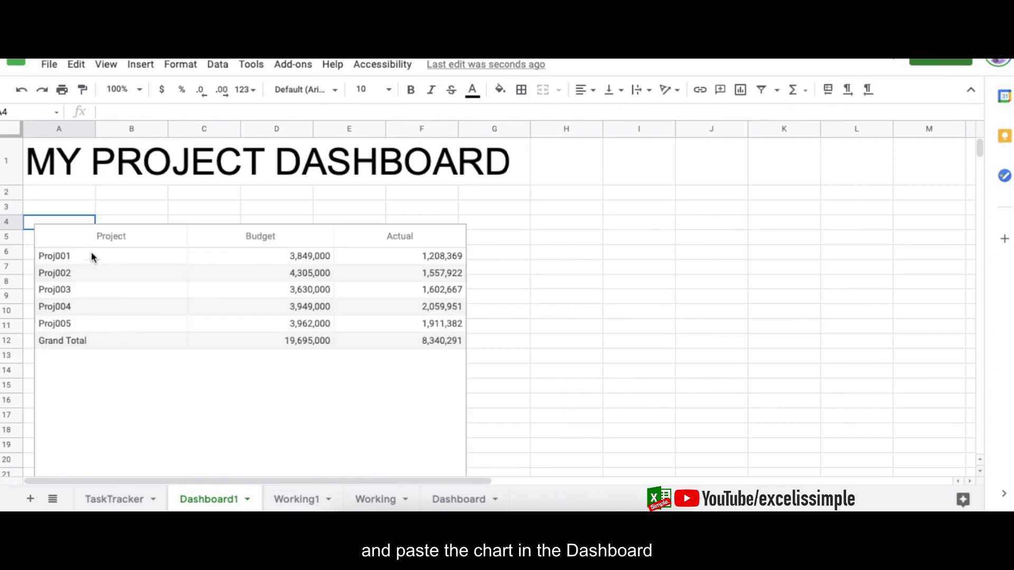
left_click_drag(216, 242, 211, 211)
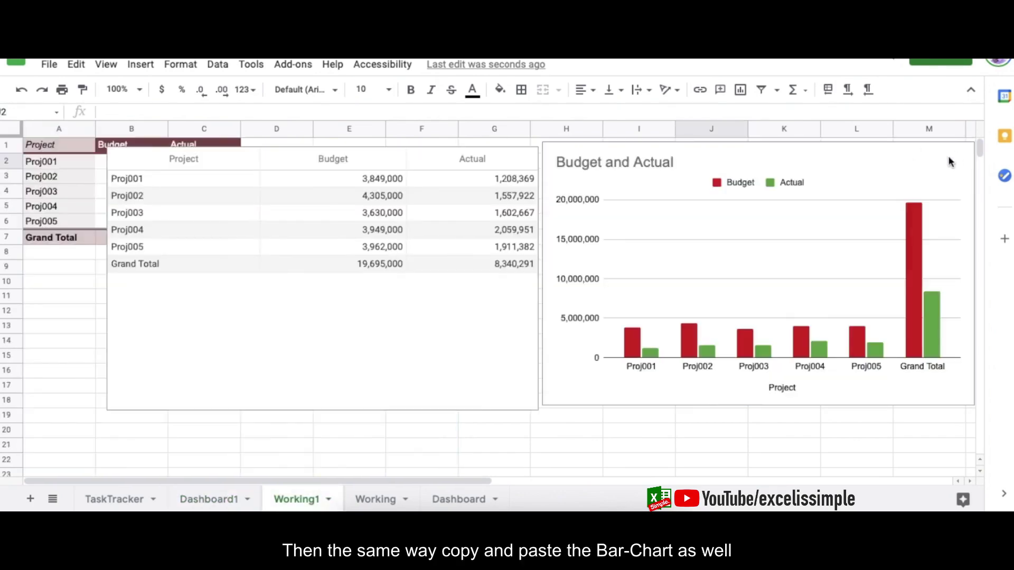
Step: Copy the Budget and Actual column chart from Working1 and paste it at G3 on Dashboard1
left_click(950, 162)
left_click(973, 161)
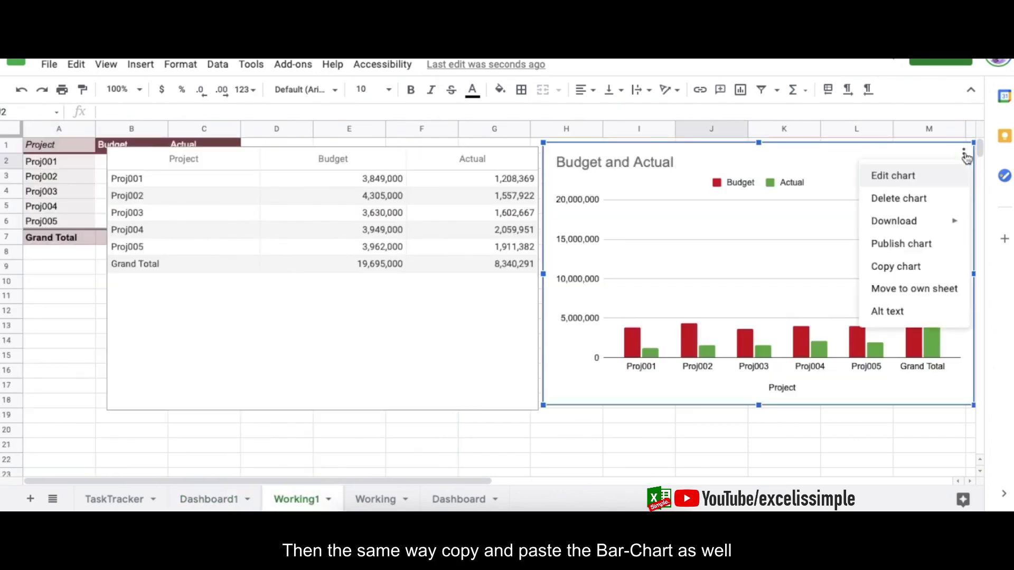
left_click(913, 269)
left_click(209, 500)
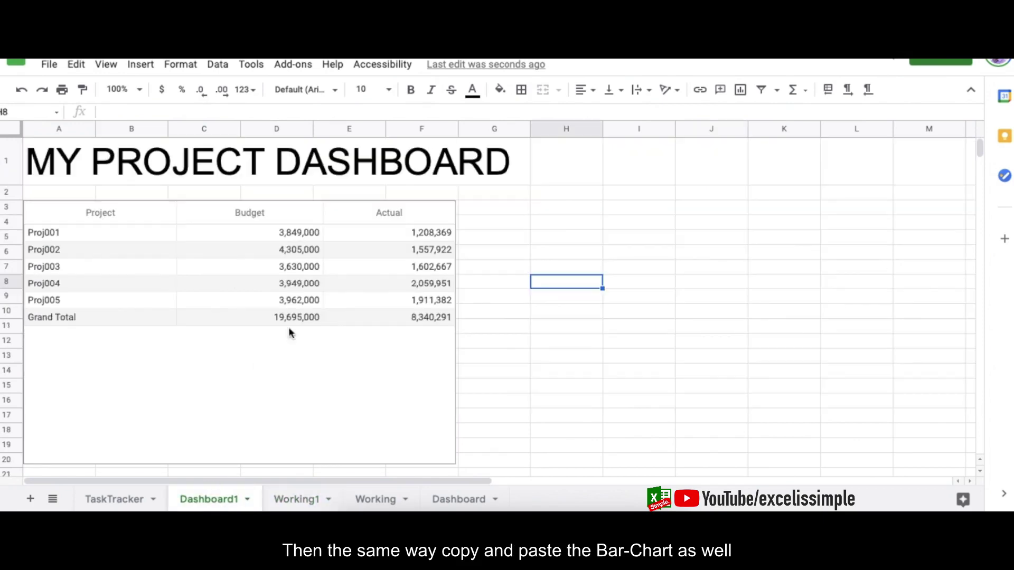
left_click(503, 212)
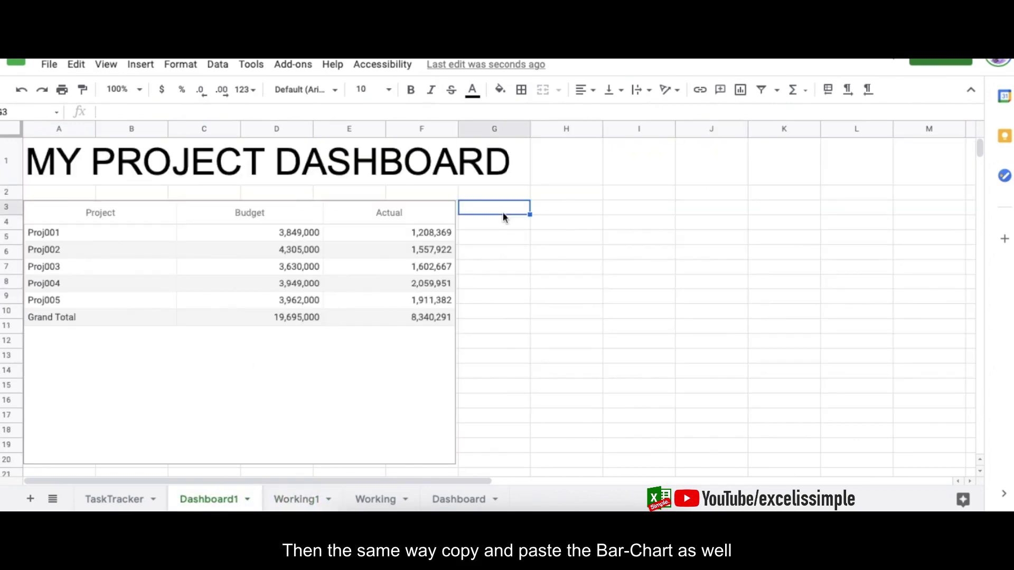
key("ctrl+v")
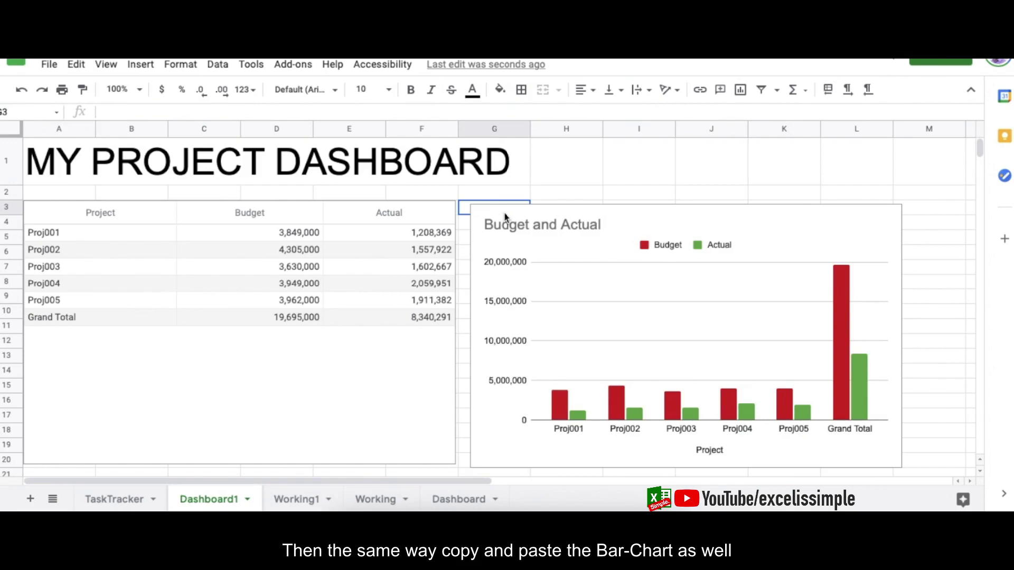
Step: Align the two dashboard charts side by side from row 4 and enter the heading BUDGET CHECK in A3
key("Up")
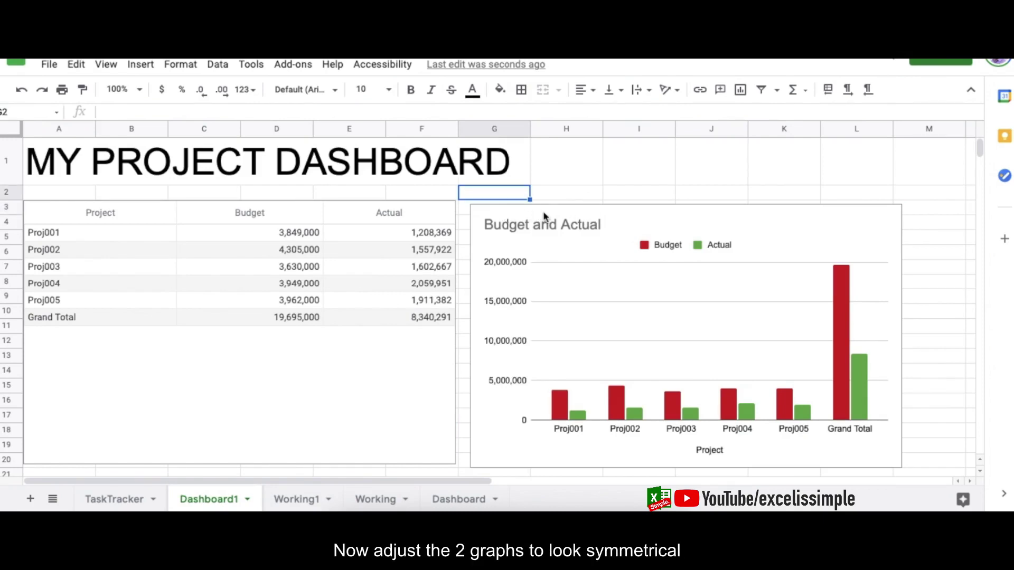
left_click(594, 208)
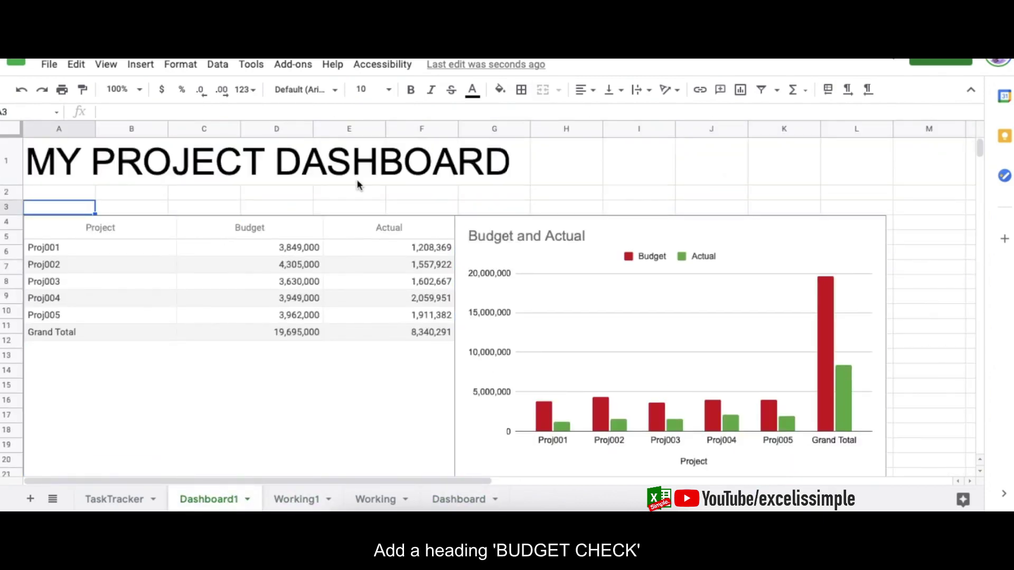
type("BUDGET CHECK")
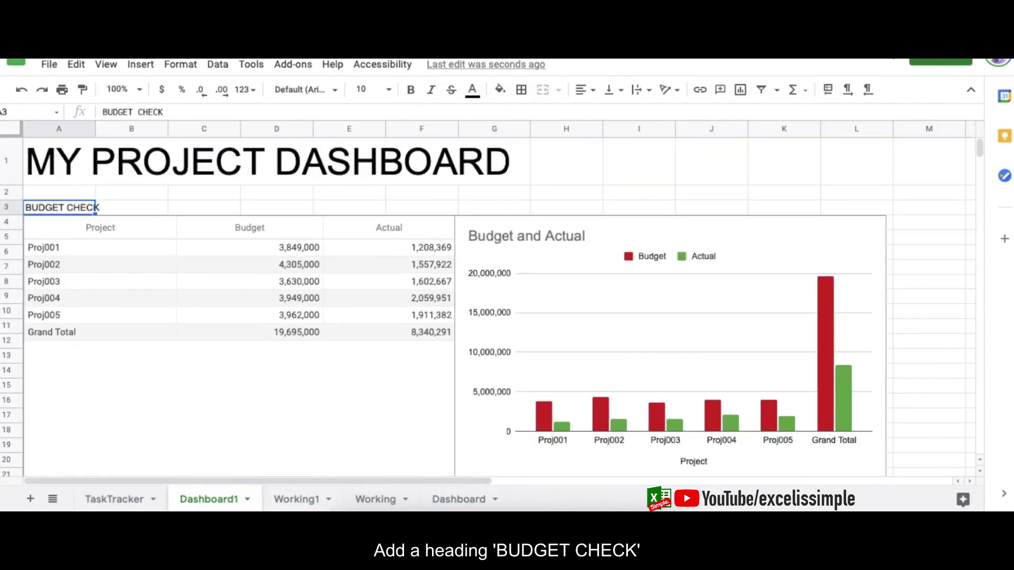
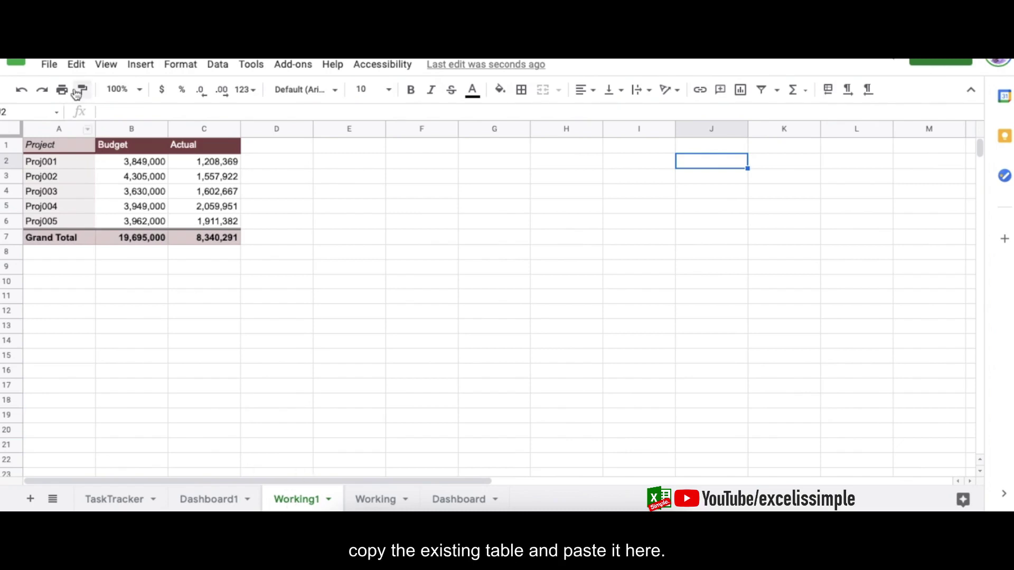
Step: Copy the whole pivot table A1:C7 on Working1 and paste the duplicate at E1
left_click(94, 151)
key("ctrl+a")
key("ctrl+c")
left_click(368, 150)
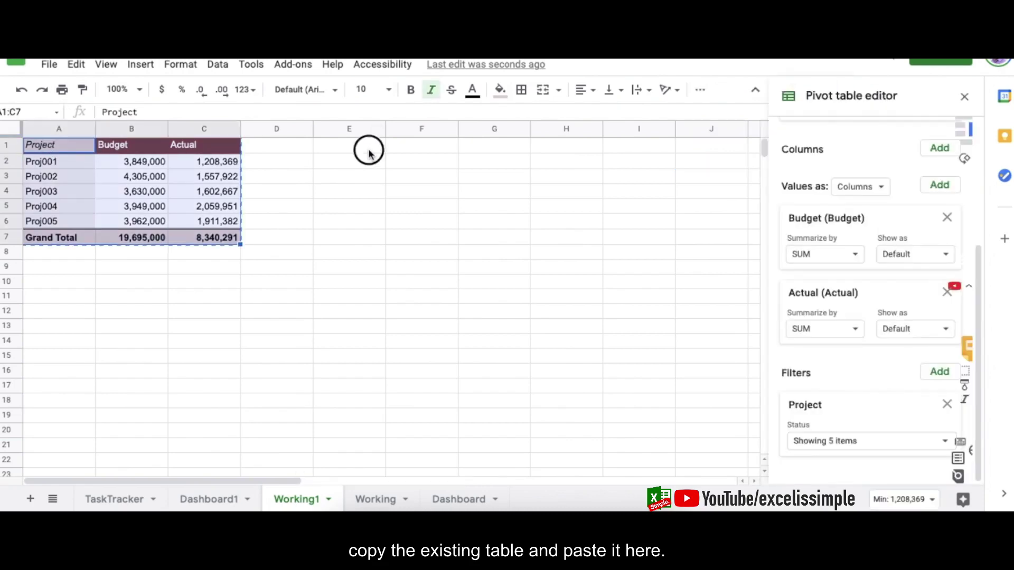
key("ctrl+v")
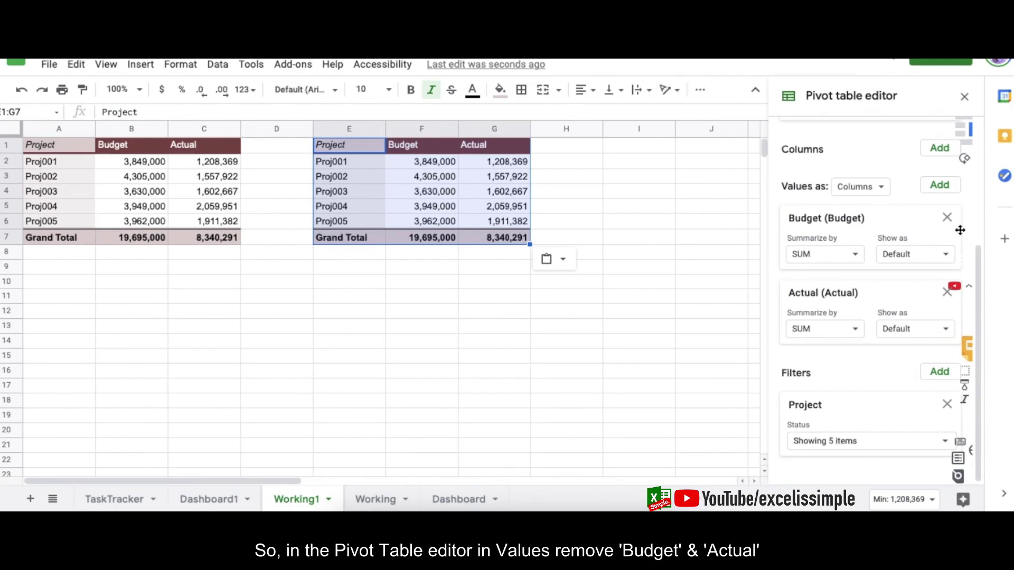
Step: Replace the Budget and Actual values of the duplicated pivot table with Duration and Days completed
left_click(947, 217)
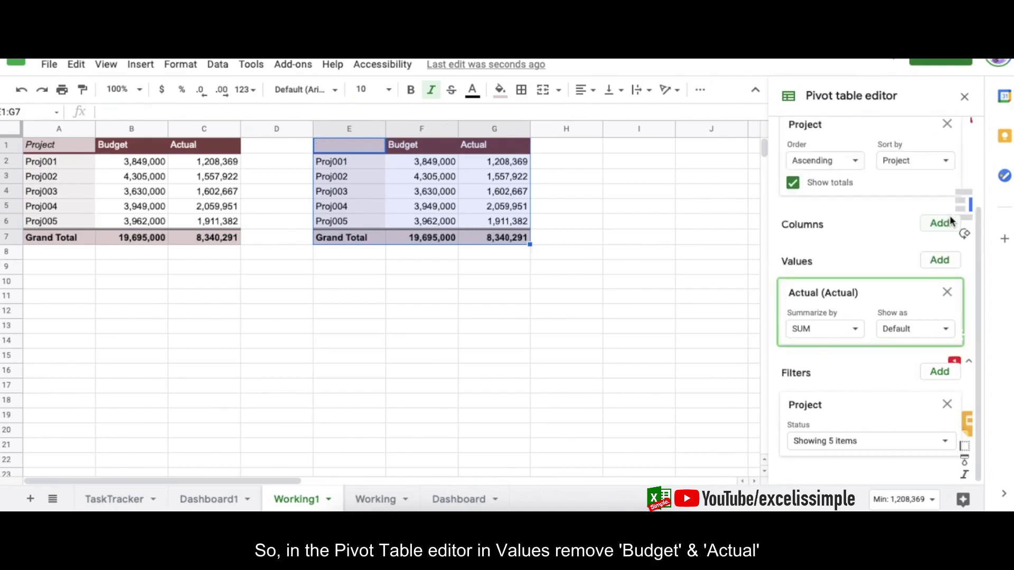
left_click(947, 292)
left_click(942, 336)
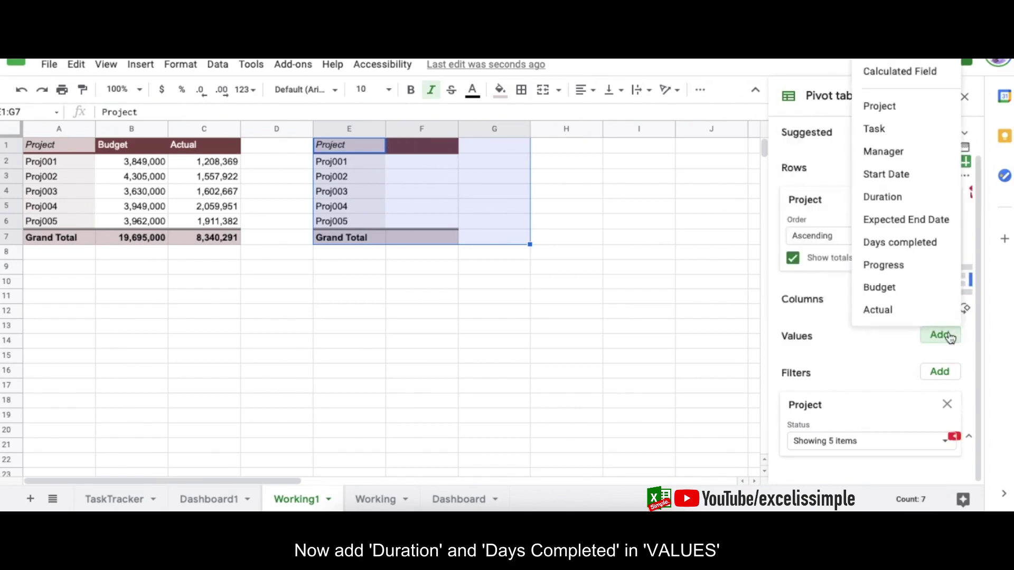
left_click(898, 198)
scroll(977, 301, "down", 2)
left_click(939, 260)
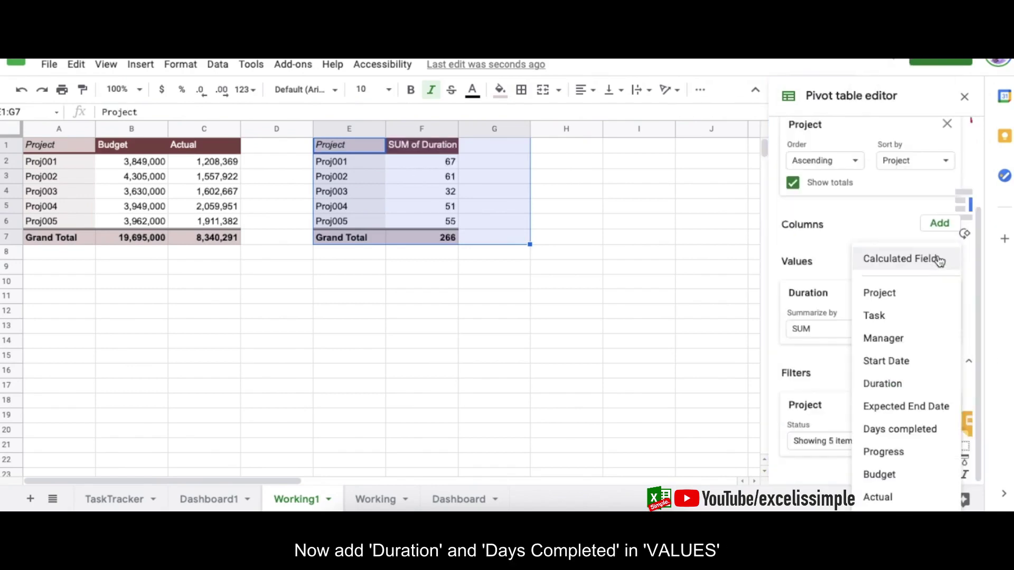
left_click(897, 429)
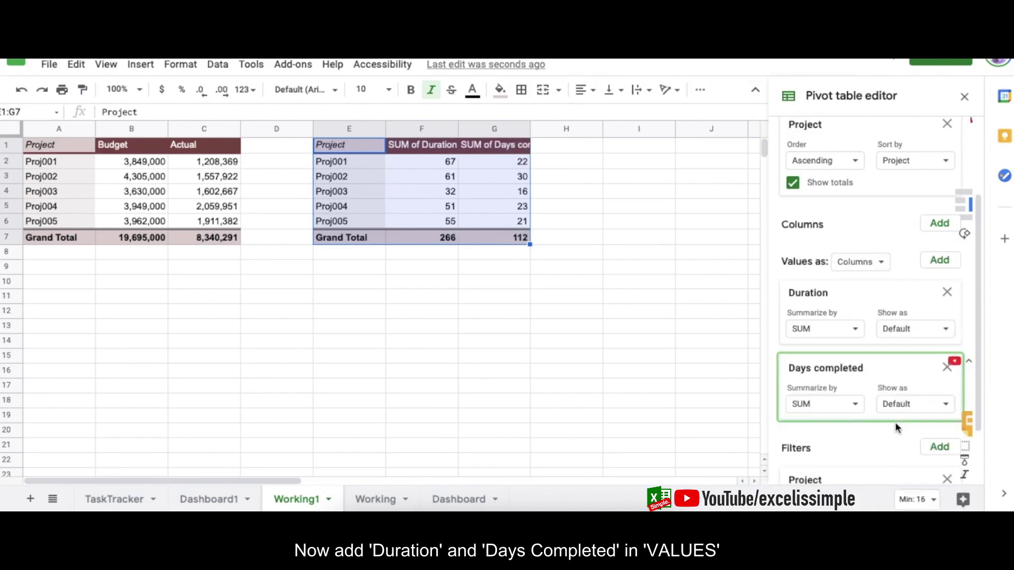
Step: Remove "SUM of" from the second pivot table's value headings so they read Duration and Days completed
double_click(421, 144)
left_click_drag(422, 144, 383, 137)
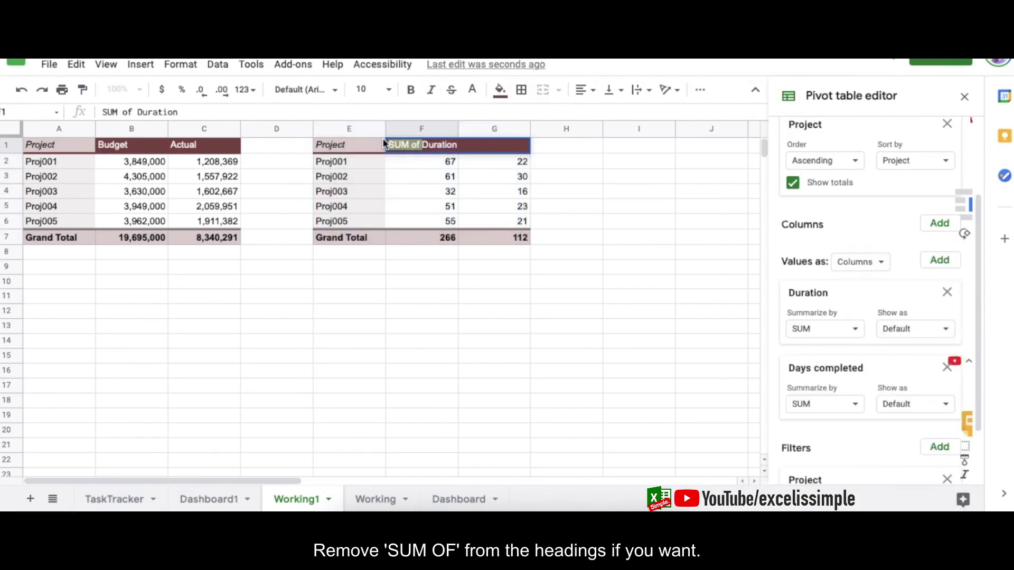
key("BackSpace")
key("Return")
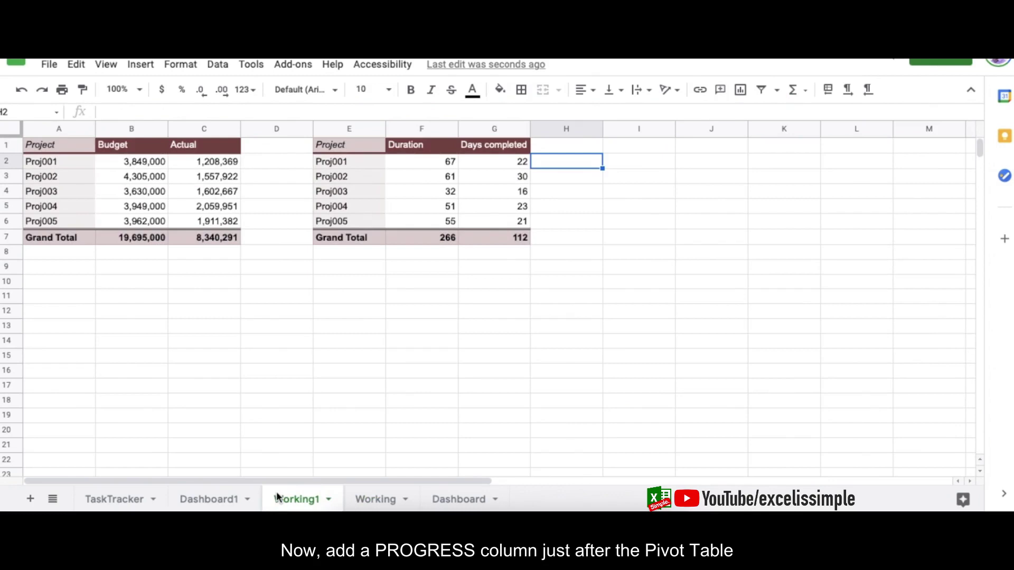
Step: Enter the column heading Progress in H1, directly beside the second pivot table
key("Up")
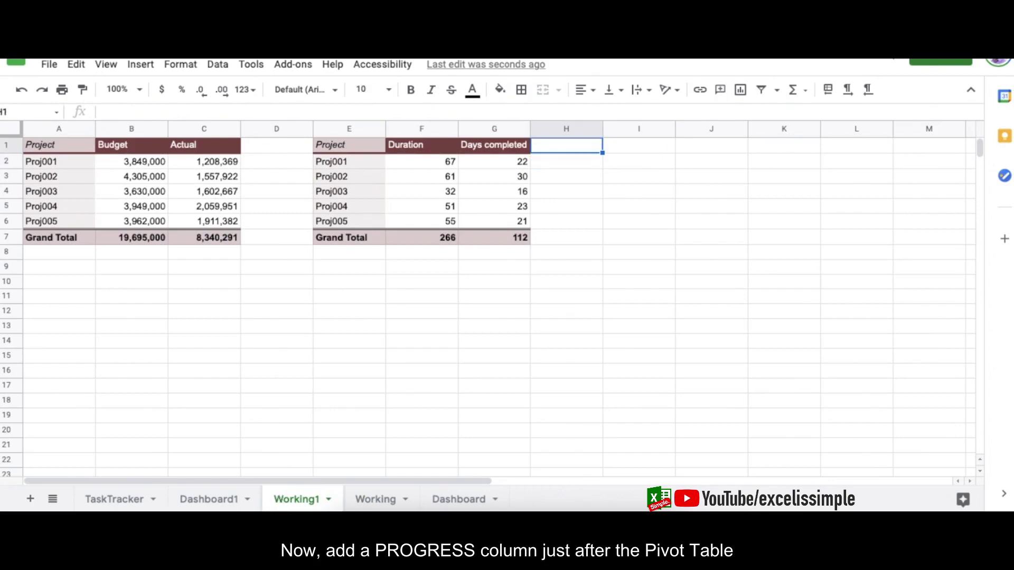
type("Progress")
key("Return")
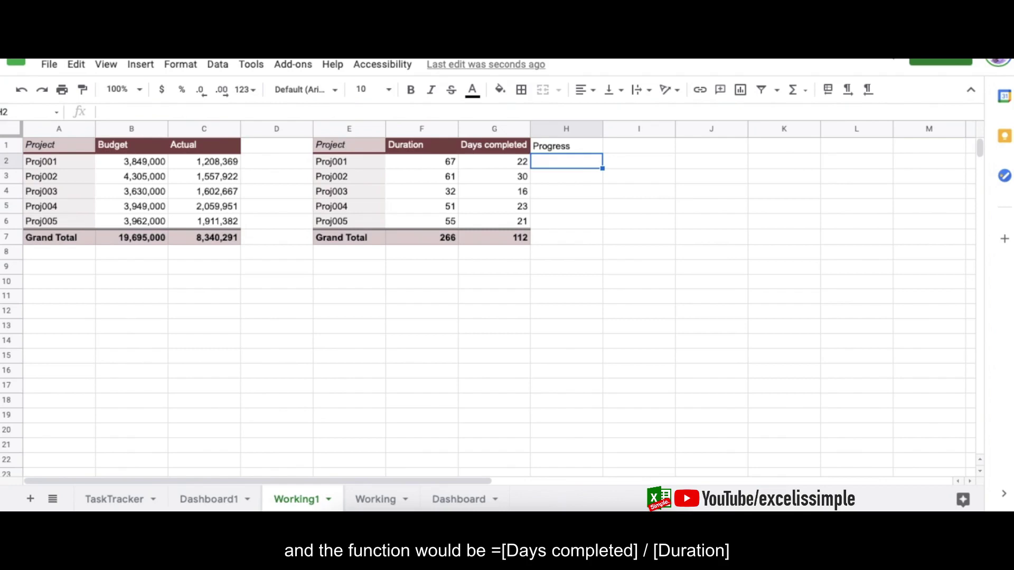
Step: Calculate progress in H2 with =G2/F2 and accept the suggested autofill for H3:H7
type("=")
key("Left")
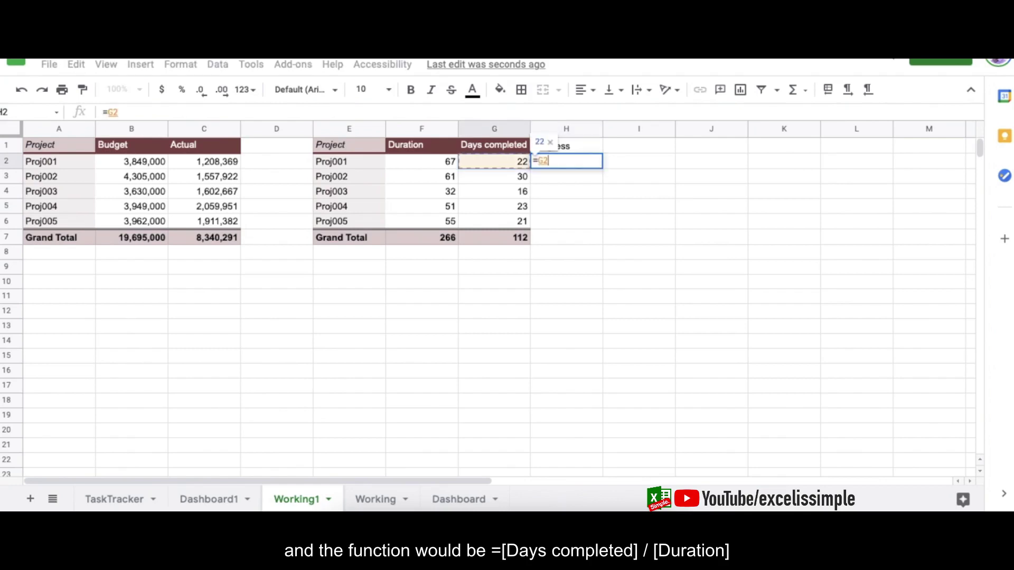
type("/")
key("Left")
key("Left")
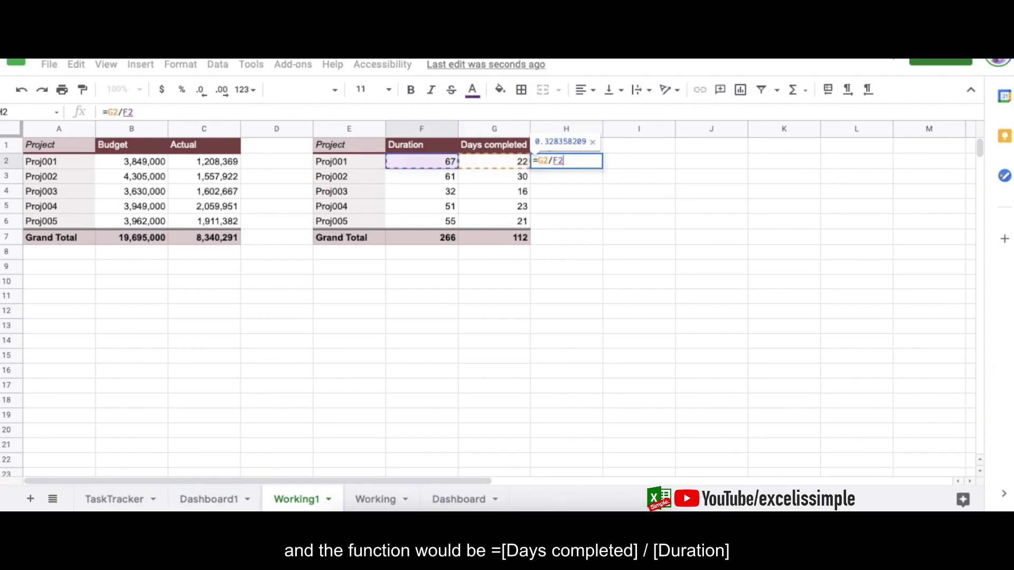
key("Return")
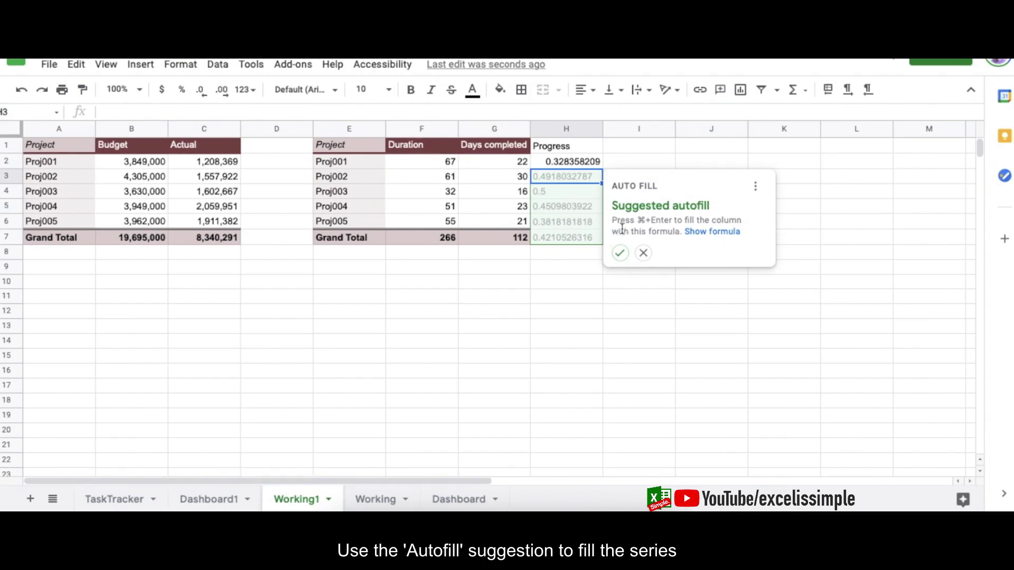
left_click(621, 253)
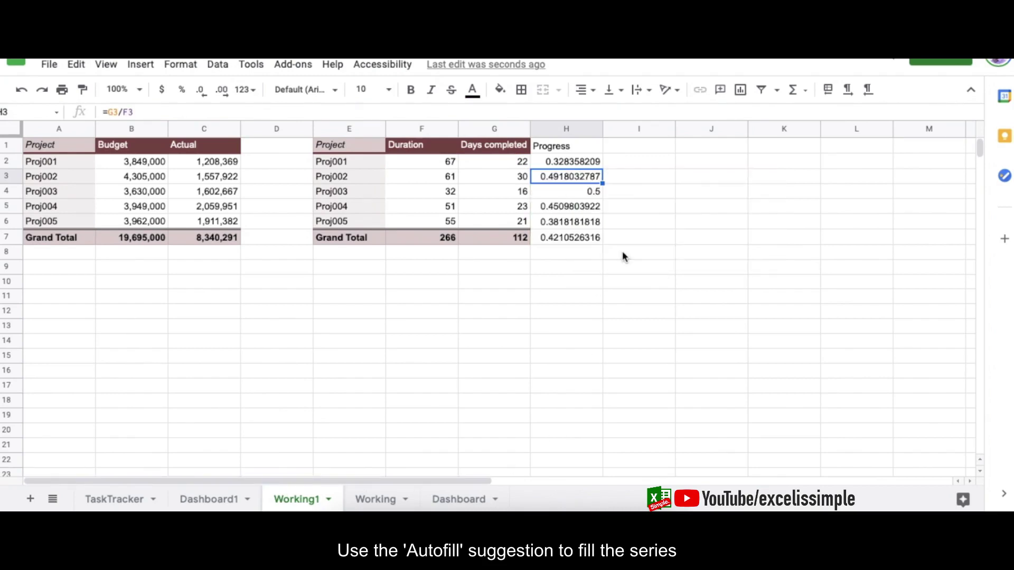
Step: Format the Progress values in H2:H7 as percentages without decimal places
left_click_drag(556, 162, 556, 242)
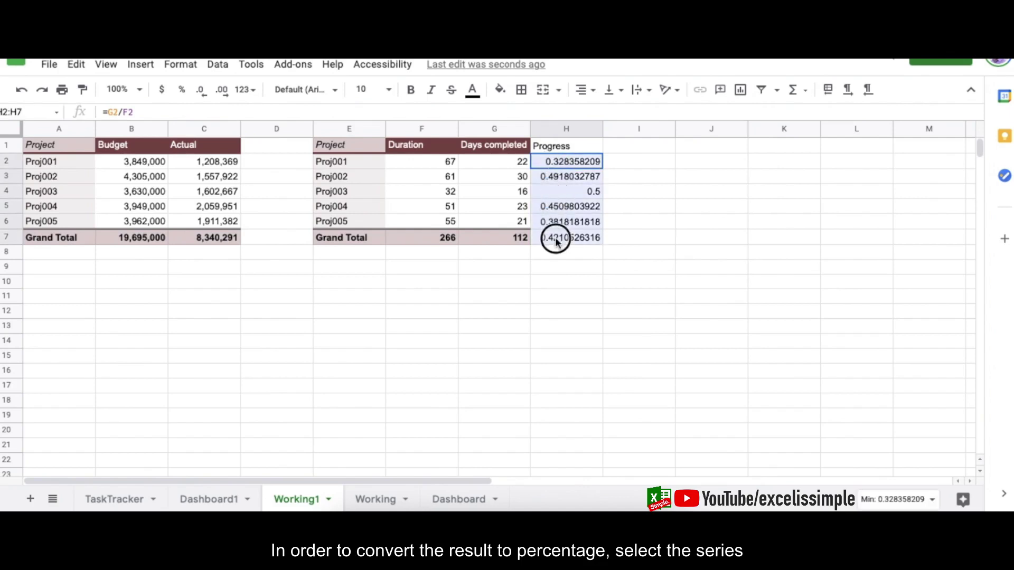
left_click(182, 91)
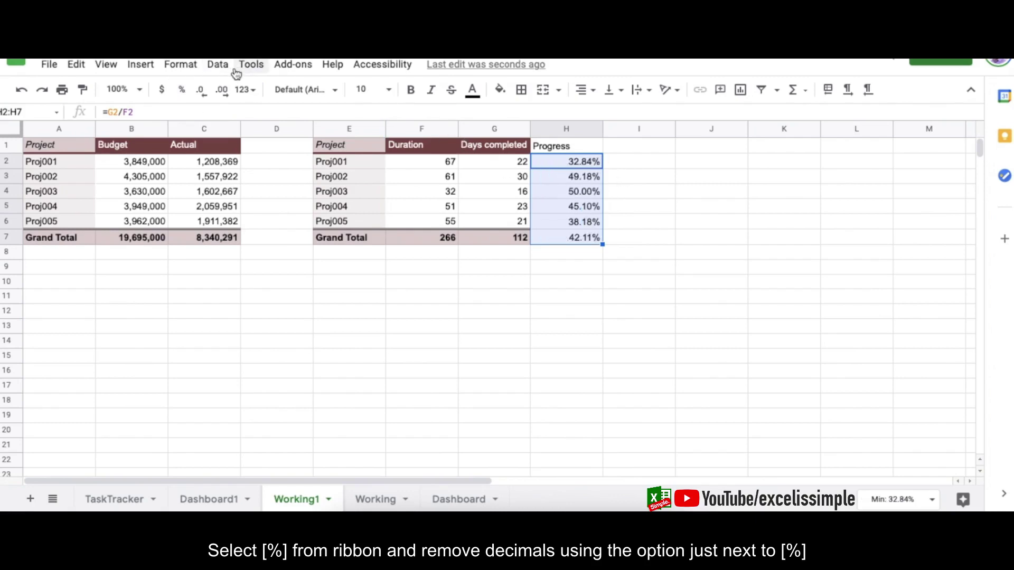
left_click(203, 91)
left_click(203, 91)
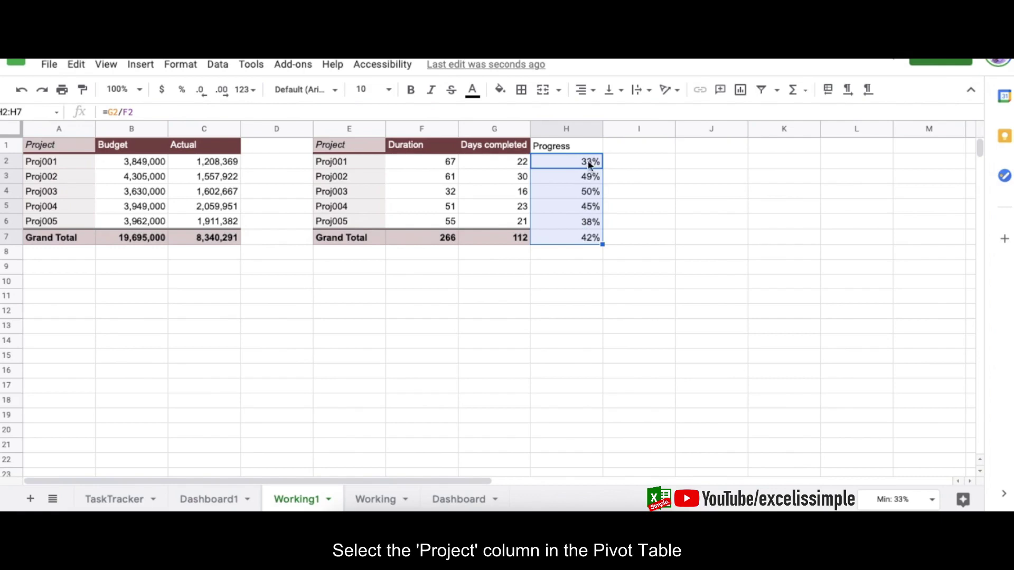
Step: Insert a chart on Working1 from the Project and Progress columns, E1:E7 and H1:H7
left_click_drag(344, 148, 341, 240)
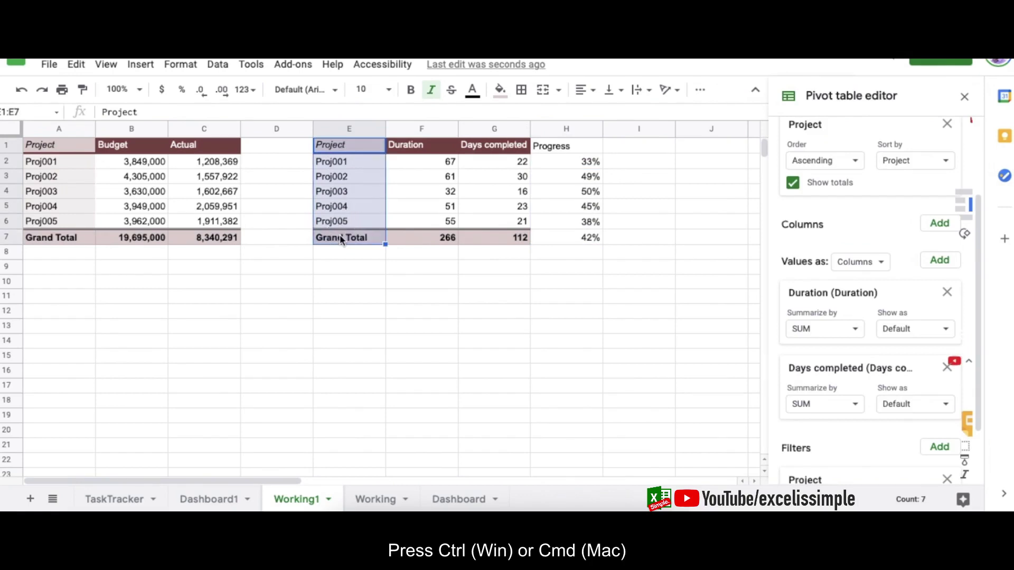
left_click_drag(577, 146, 573, 239)
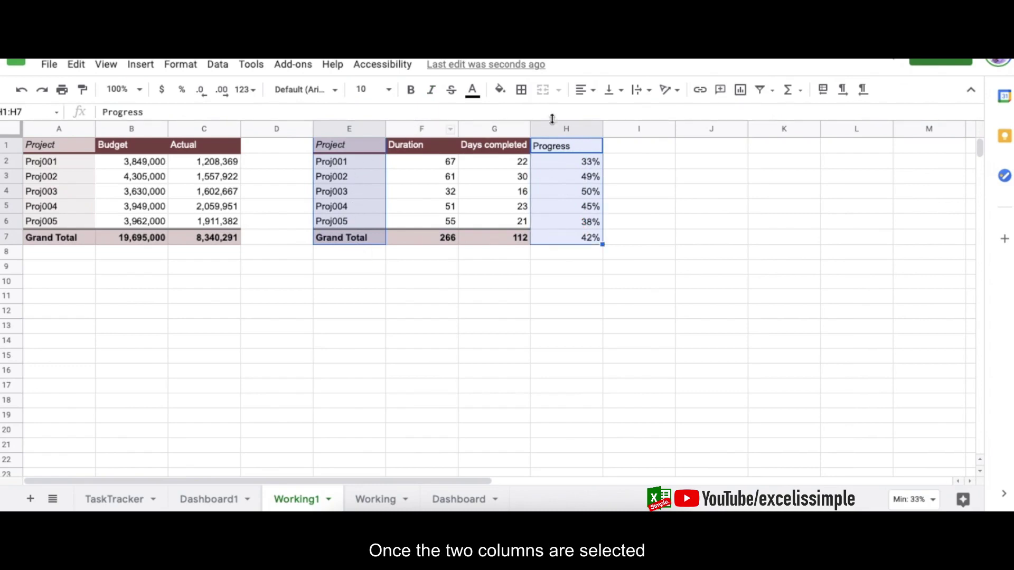
left_click(141, 64)
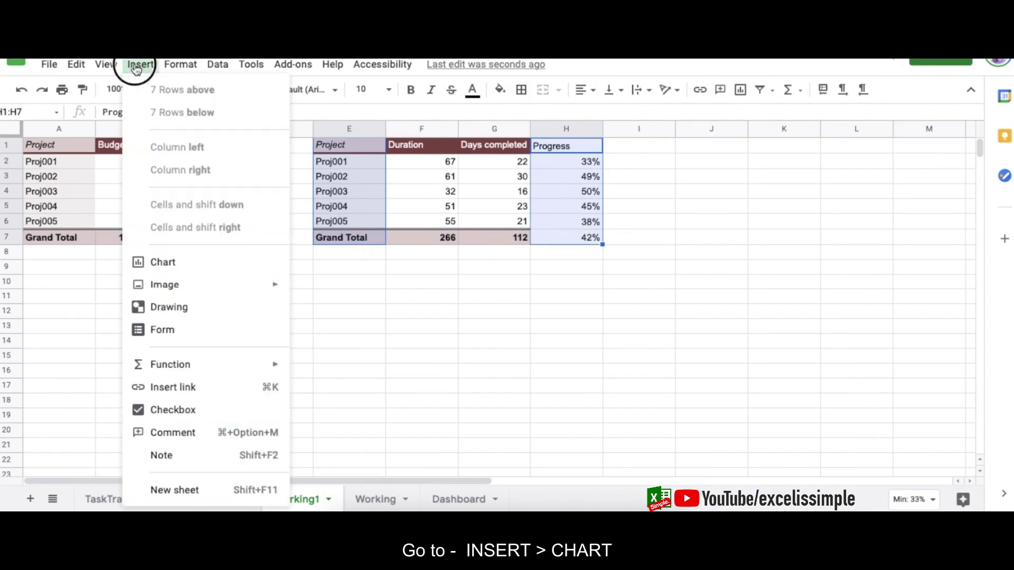
left_click(143, 260)
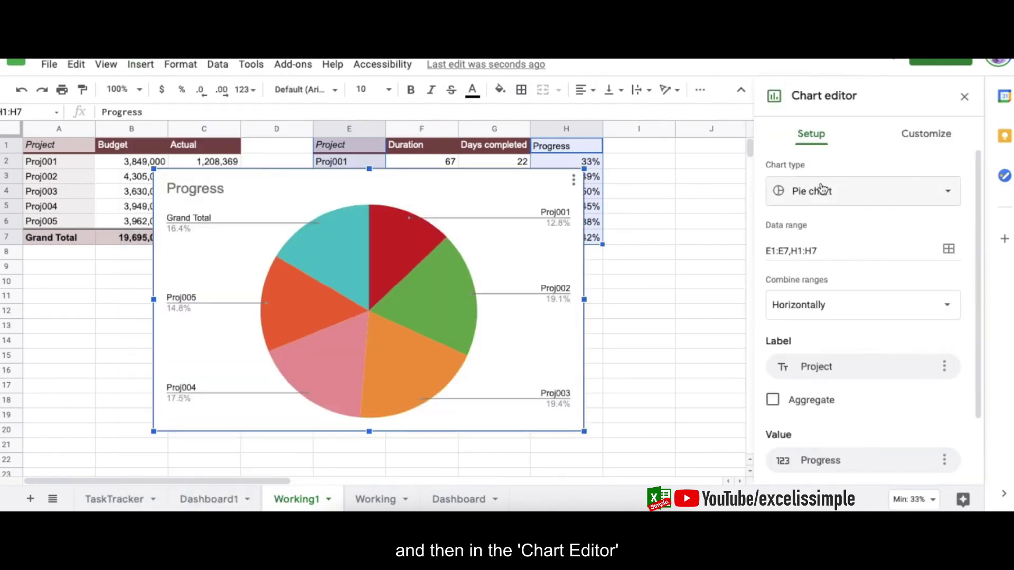
Step: Change the Progress chart to a gauge chart and widen it so all six gauges sit in one row
left_click(904, 193)
left_click_drag(969, 216, 968, 294)
scroll(866, 372, "down", 5)
left_click(794, 344)
left_click(628, 297)
left_click_drag(586, 299, 971, 311)
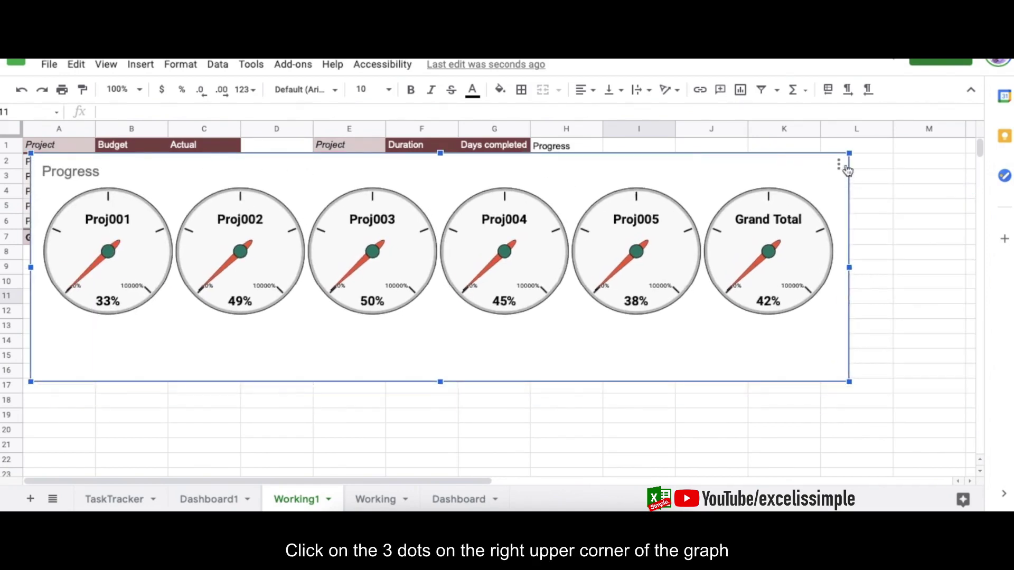
Step: Edit the Progress gauge chart and set the maximum of its gauge range to 1
left_click(839, 165)
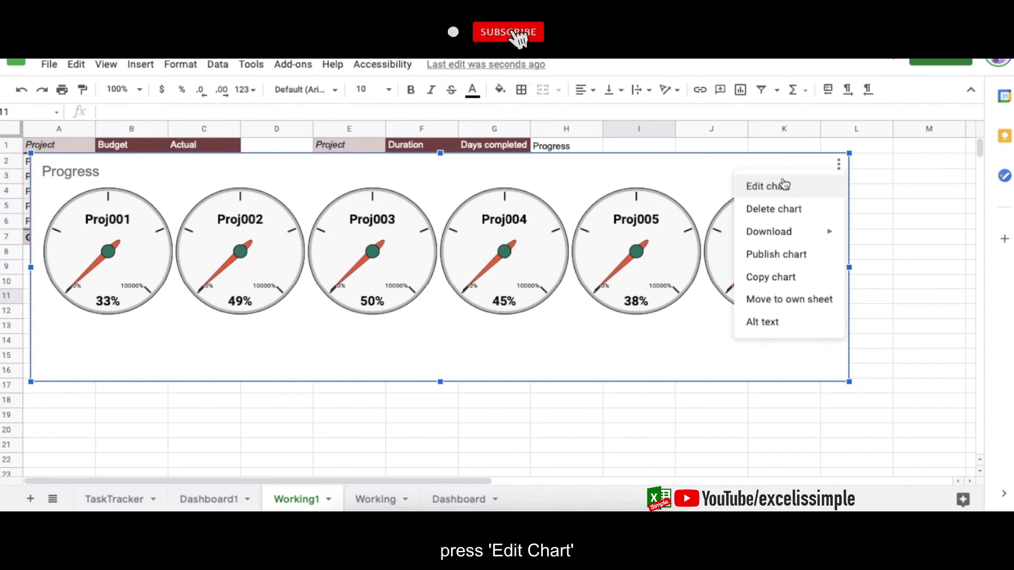
left_click(784, 185)
left_click(930, 144)
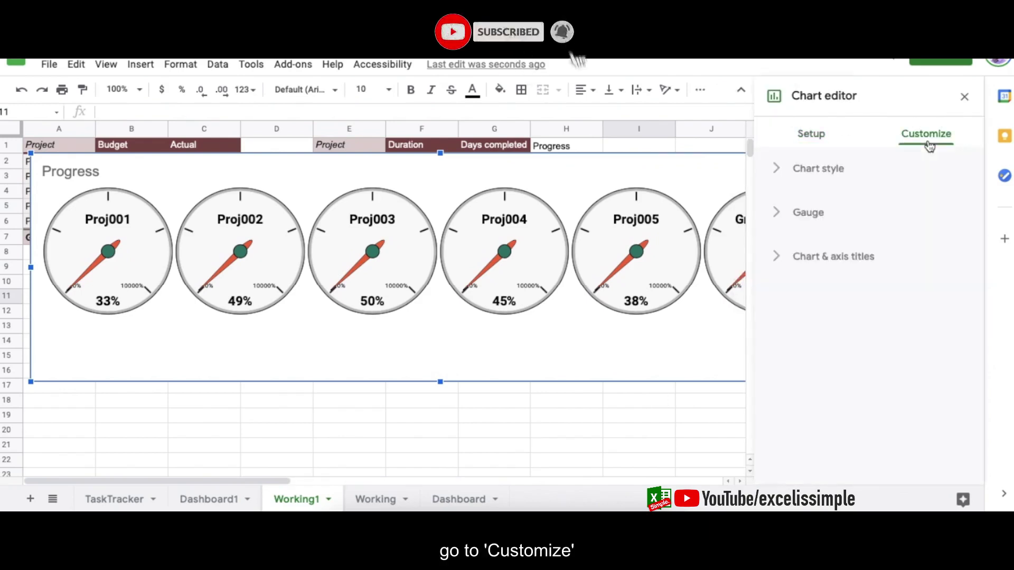
left_click(776, 216)
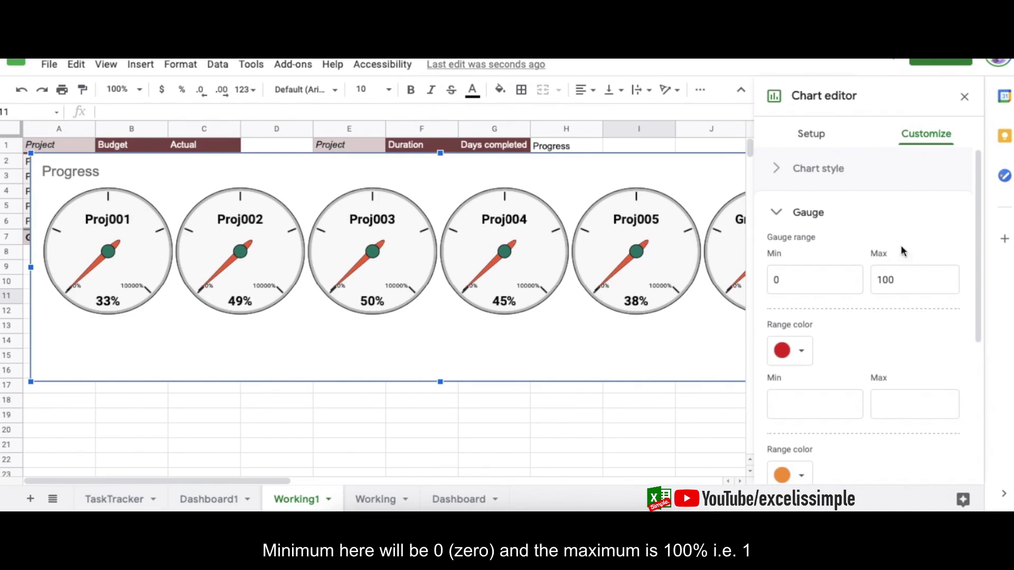
double_click(887, 280)
type("1")
key("Tab")
key("Tab")
Step: Set the red gauge range to a minimum of 0.75 and a maximum of 1
scroll(819, 316, "down", 1)
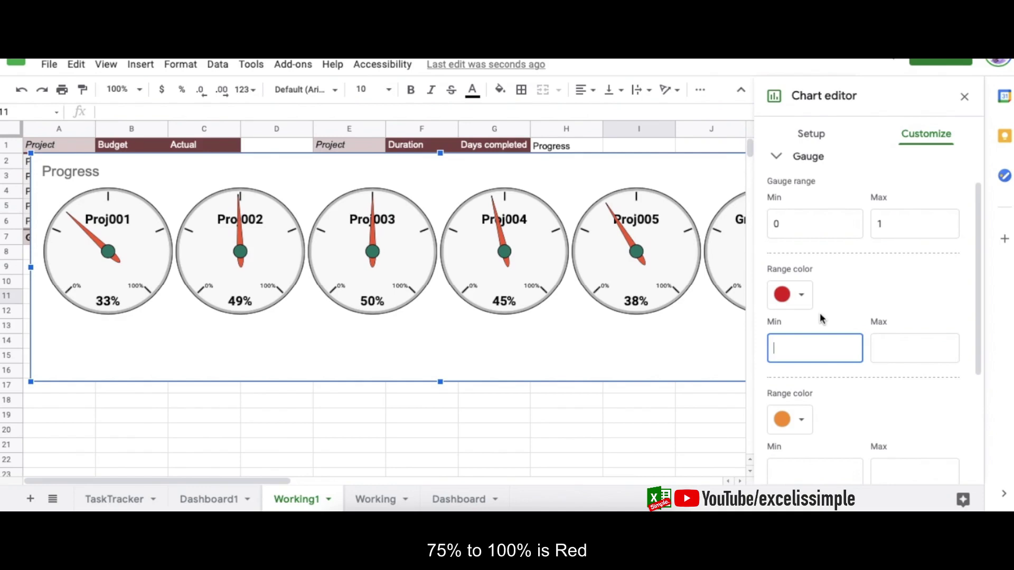
left_click_drag(977, 211, 977, 252)
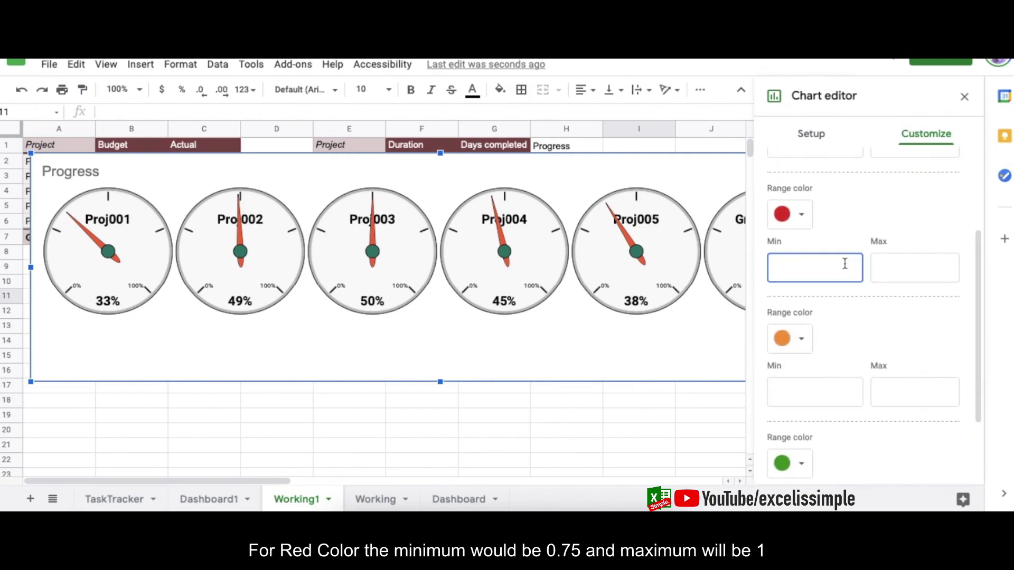
type("0.75")
left_click(905, 264)
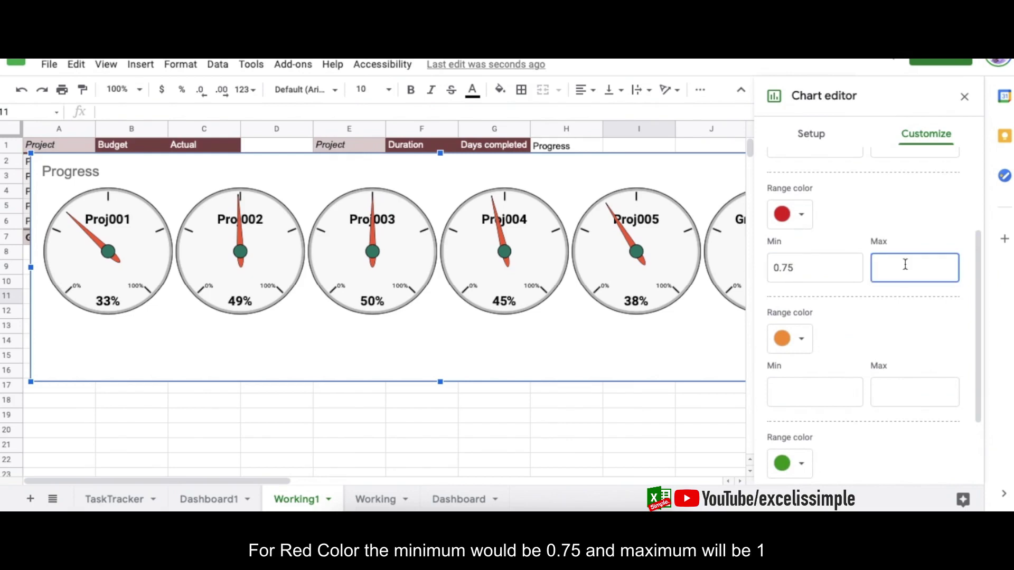
type("1")
scroll(924, 285, "down", 2)
key("Tab")
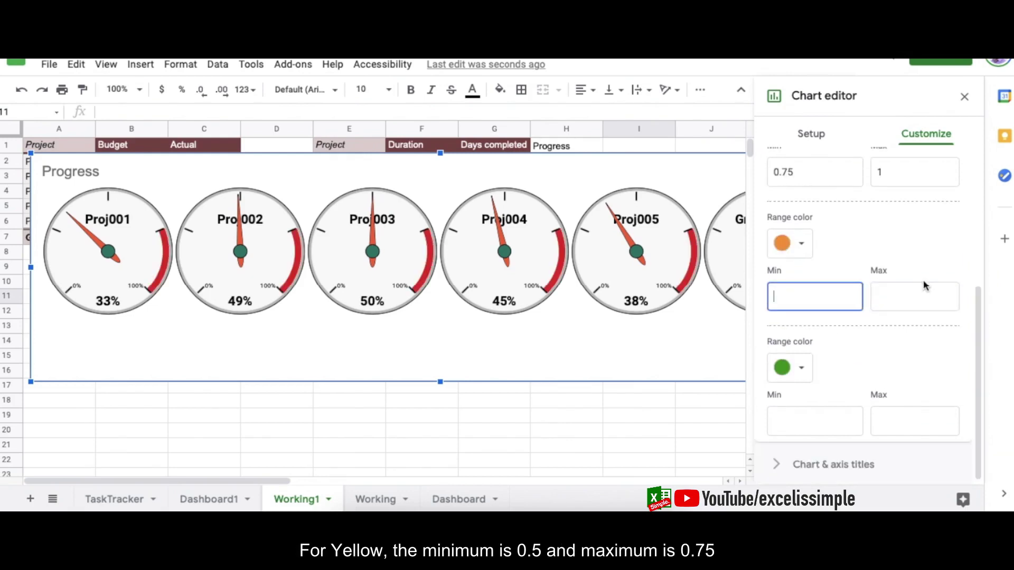
Step: Set the orange gauge range from 0.5 to 0.75 and the green range from 0 to 0.5
type("0.5")
left_click(931, 300)
type(".75")
left_click(815, 419)
type("0")
left_click(908, 419)
type("0.5")
key("Return")
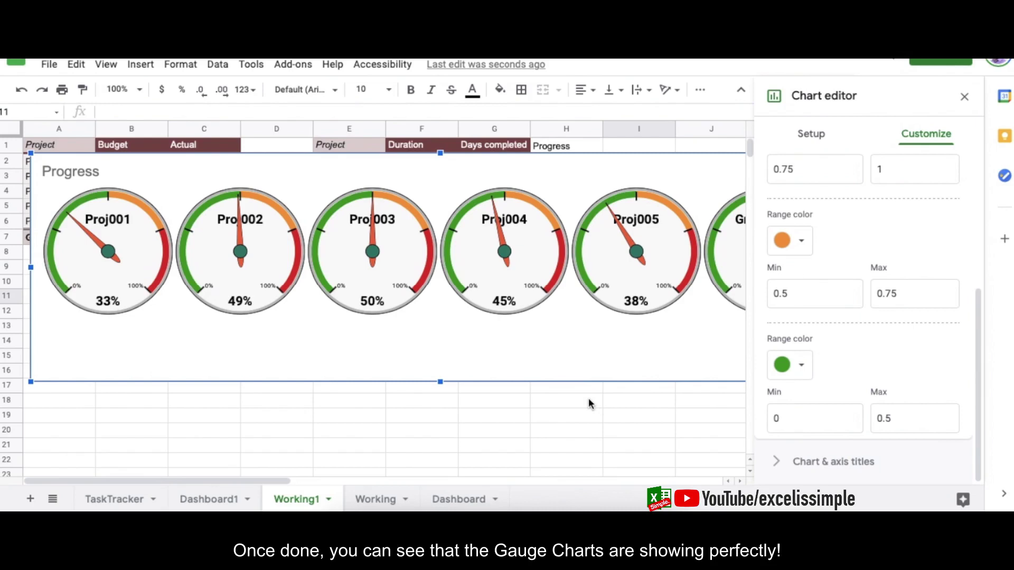
left_click(589, 404)
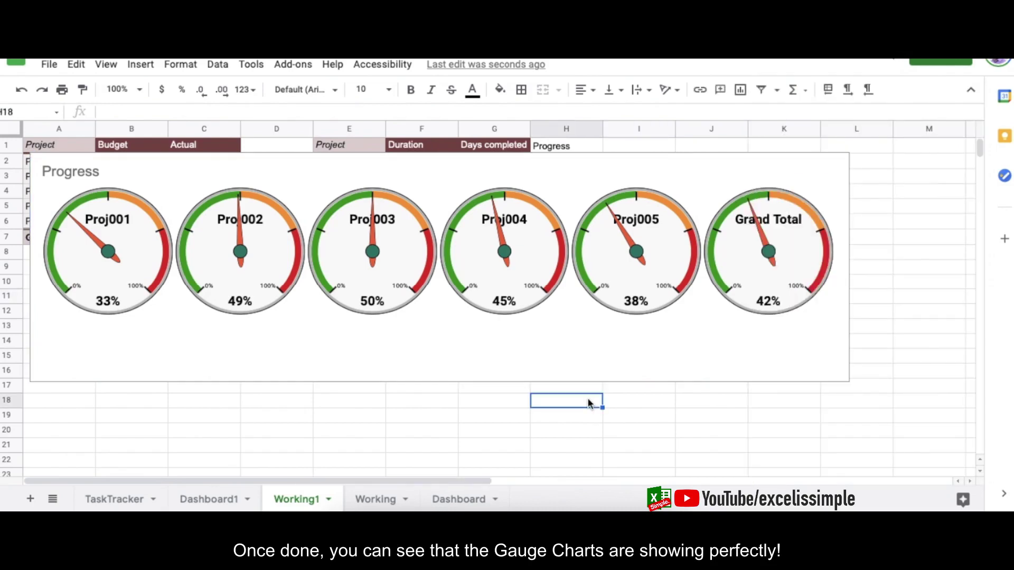
Step: Enter the section heading PROJECT PROGRESS in A21 of Dashboard1, below the budget charts
left_click(203, 502)
scroll(284, 325, "down", 3)
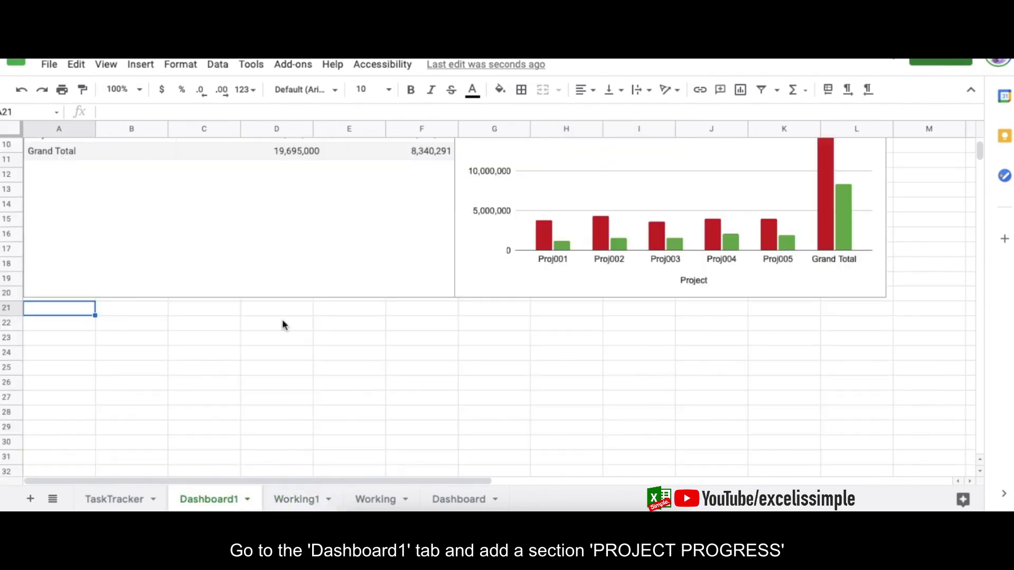
type("PROJECT PROGRESS")
key("Return")
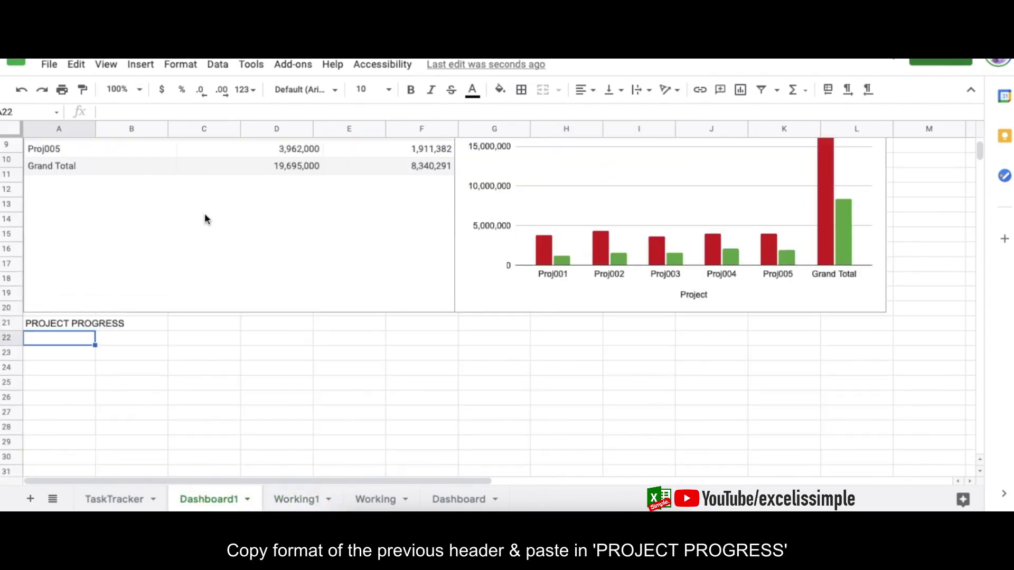
Step: Copy the formatting of the BUDGET CHECK heading row 2 onto the PROJECT PROGRESS row 21
scroll(205, 214, "up", 3)
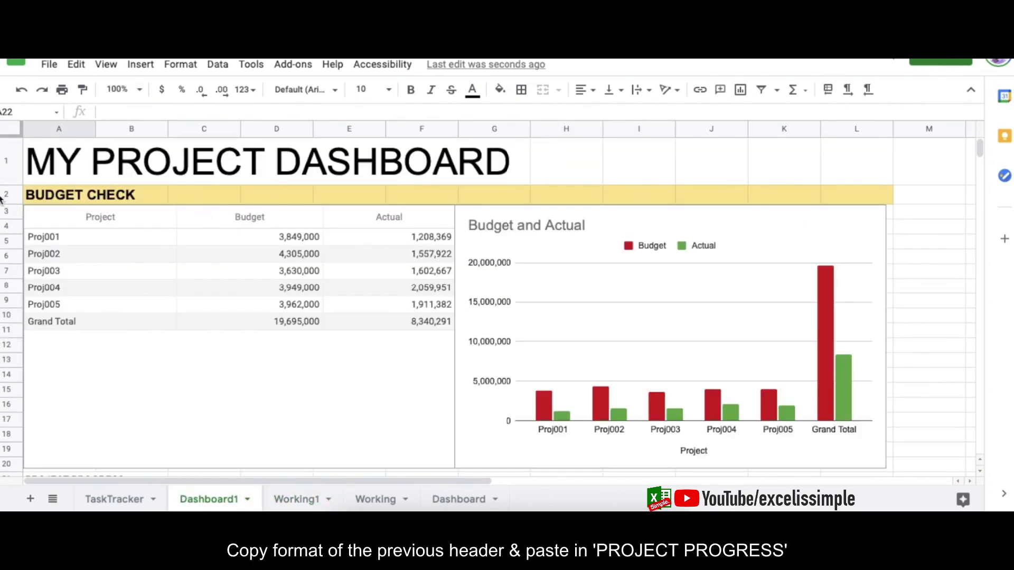
left_click(4, 195)
left_click(82, 89)
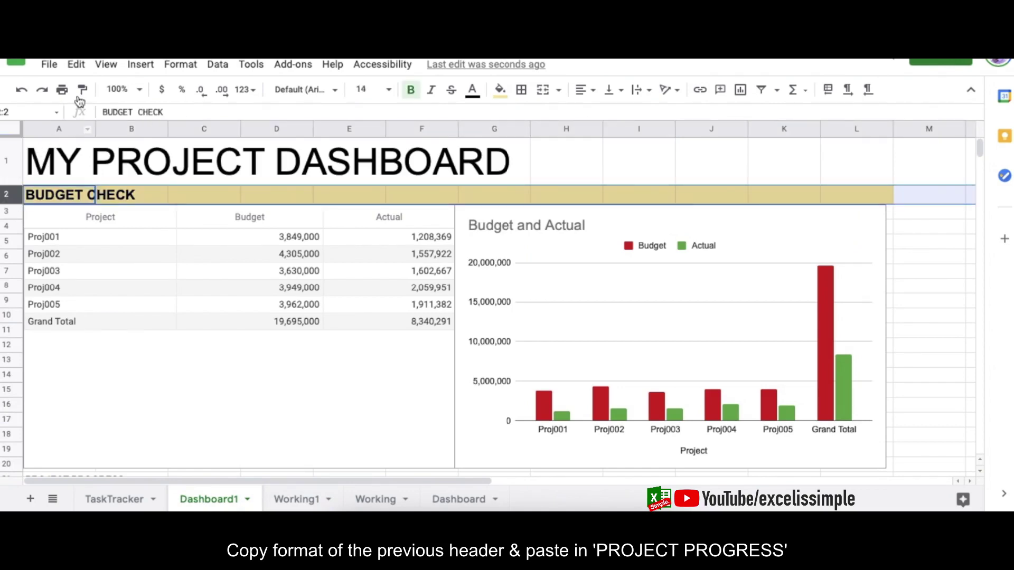
scroll(16, 192, "down", 5)
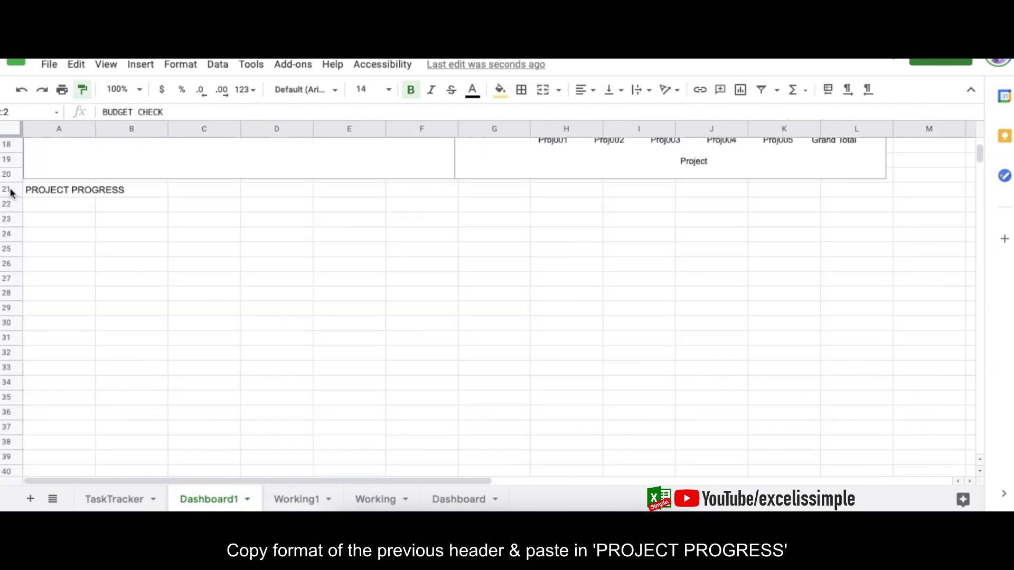
left_click(10, 191)
Step: Copy the gauge chart from Working1 into Dashboard1 below PROJECT PROGRESS and fit it to columns A through L
left_click(303, 499)
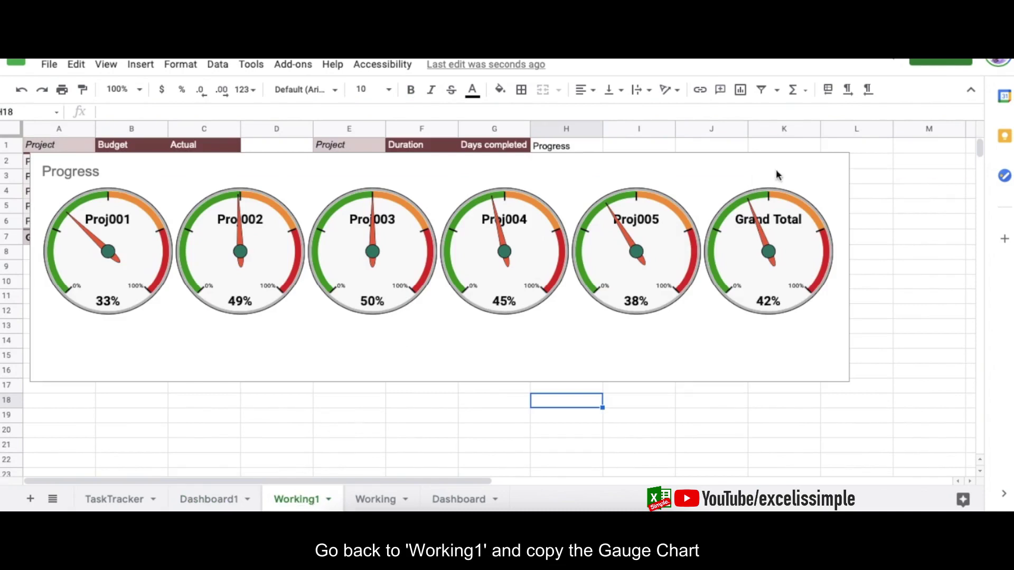
left_click(838, 166)
left_click(771, 276)
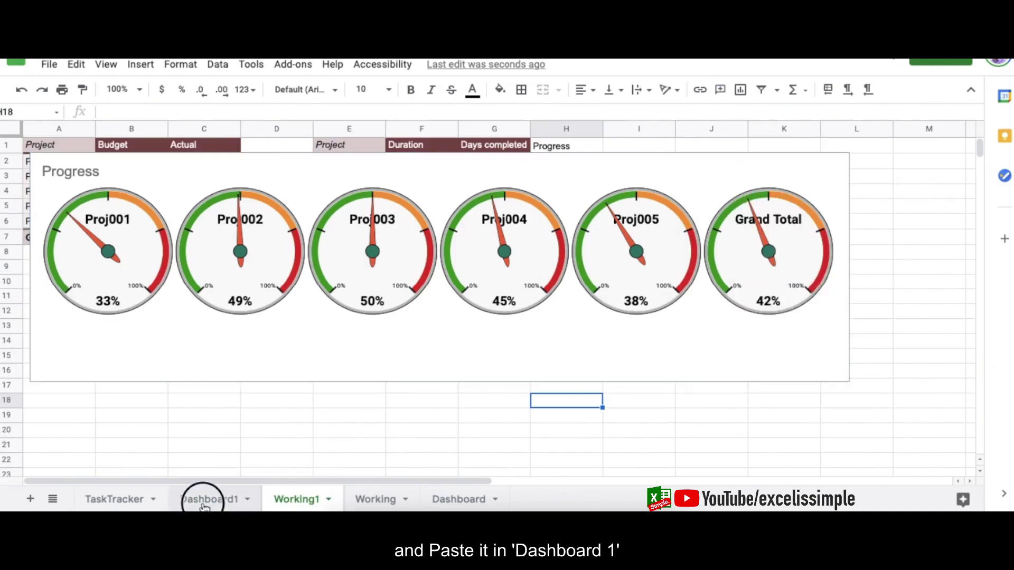
left_click(205, 499)
left_click(58, 211)
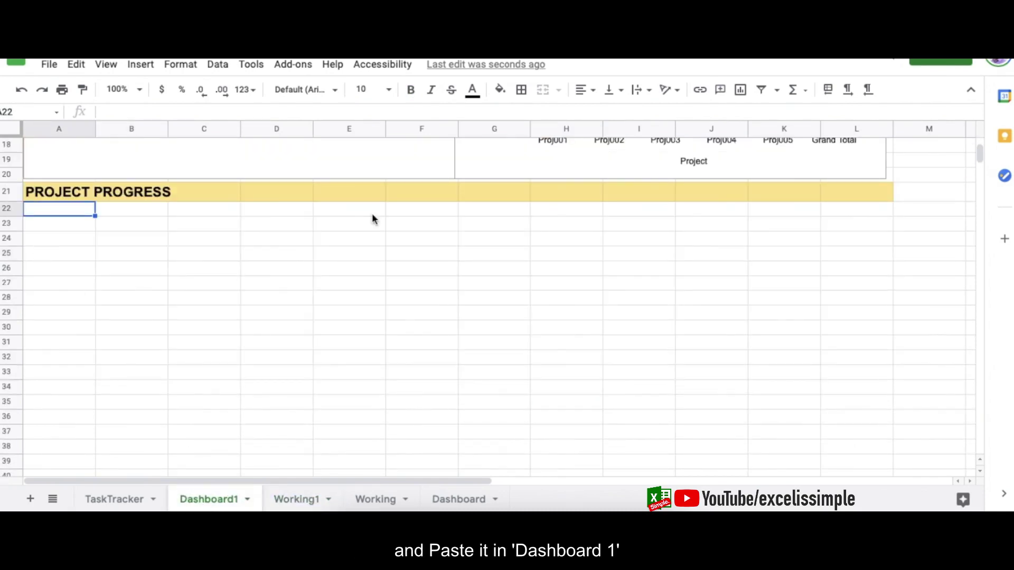
key("ctrl+v")
left_click(408, 221)
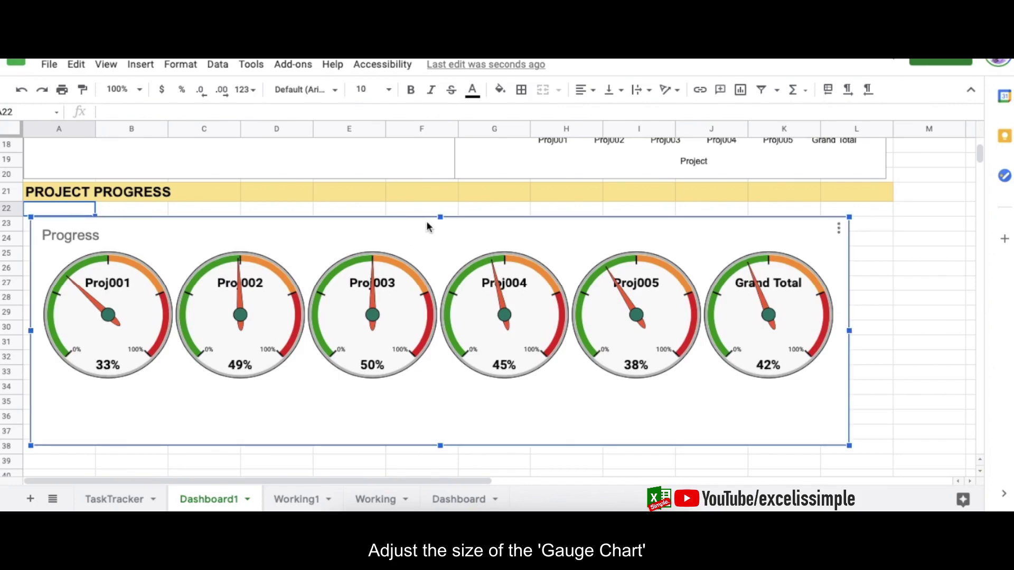
left_click_drag(849, 331, 894, 310)
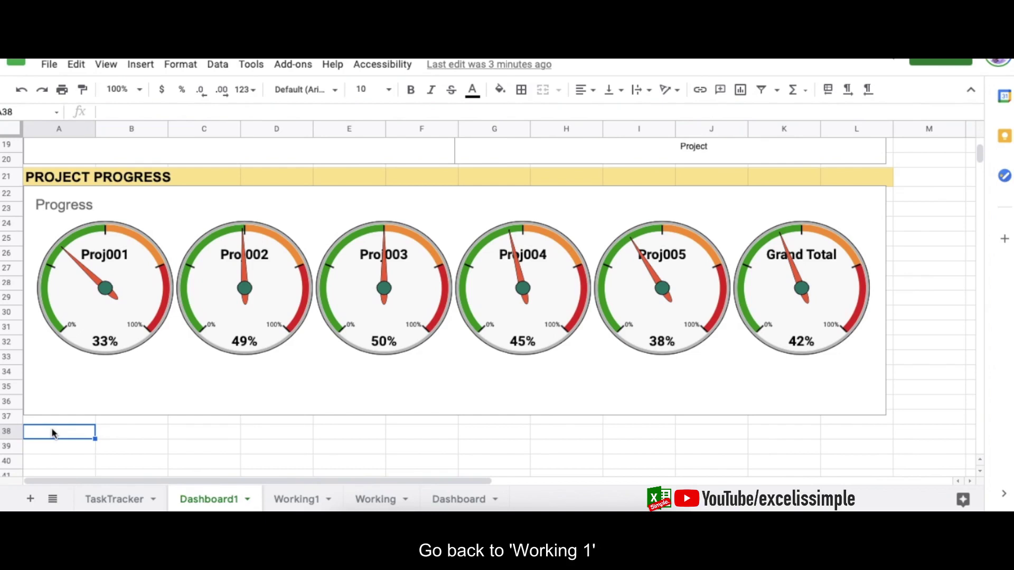
Step: Delete the original Progress gauge chart from the Working1 sheet
left_click(297, 499)
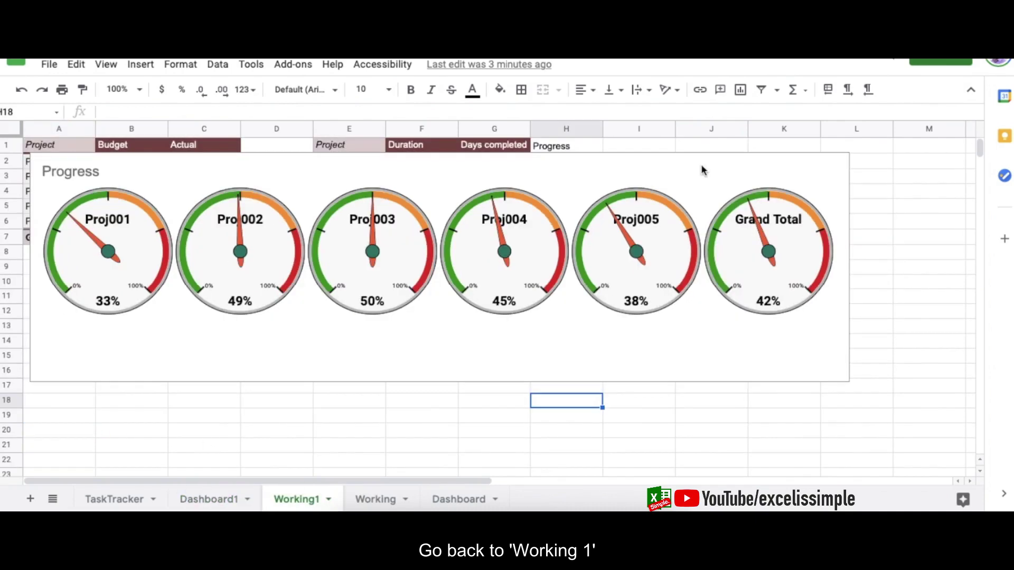
left_click(701, 169)
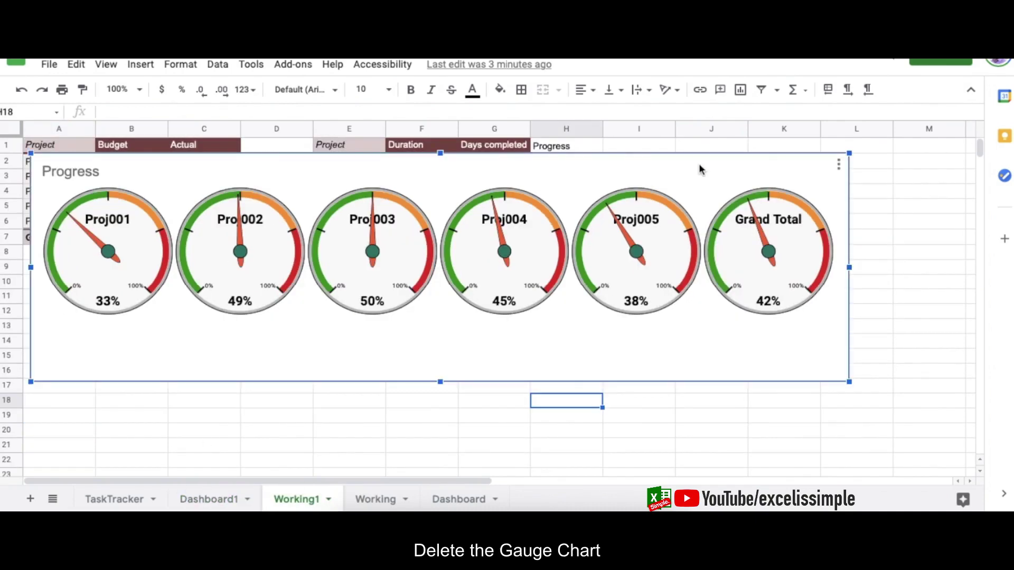
key("Delete")
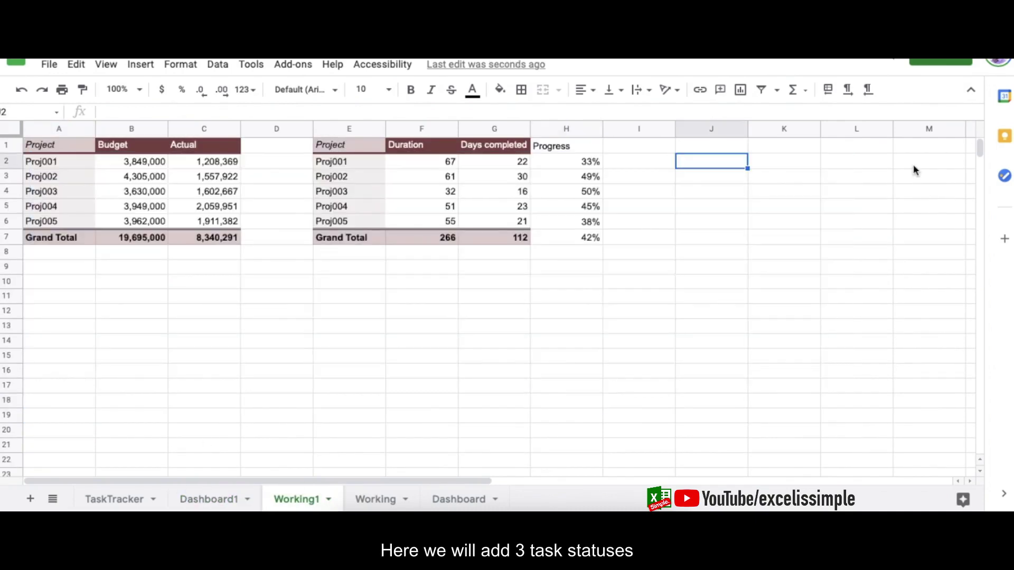
Step: List the task statuses Not Started, Completed and In Progress in J2:J4 of Working1
type("Not Started")
key("Return")
type("Completed")
key("Return")
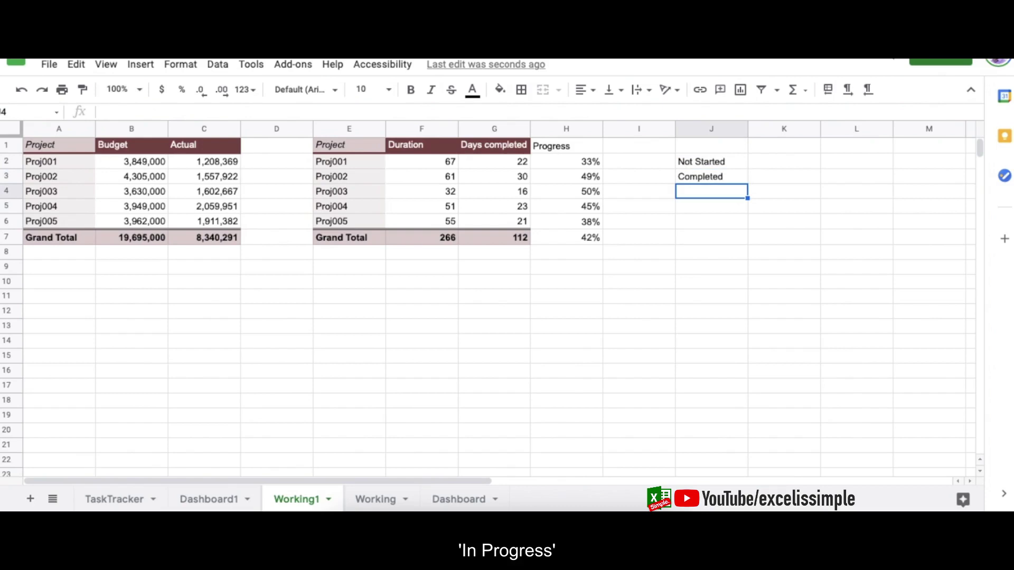
type("In Progress")
key("Return")
Step: Count the Not Started tasks in K2 of Working1 with =countif(TaskTracker!H:H,0%)
left_click(724, 162)
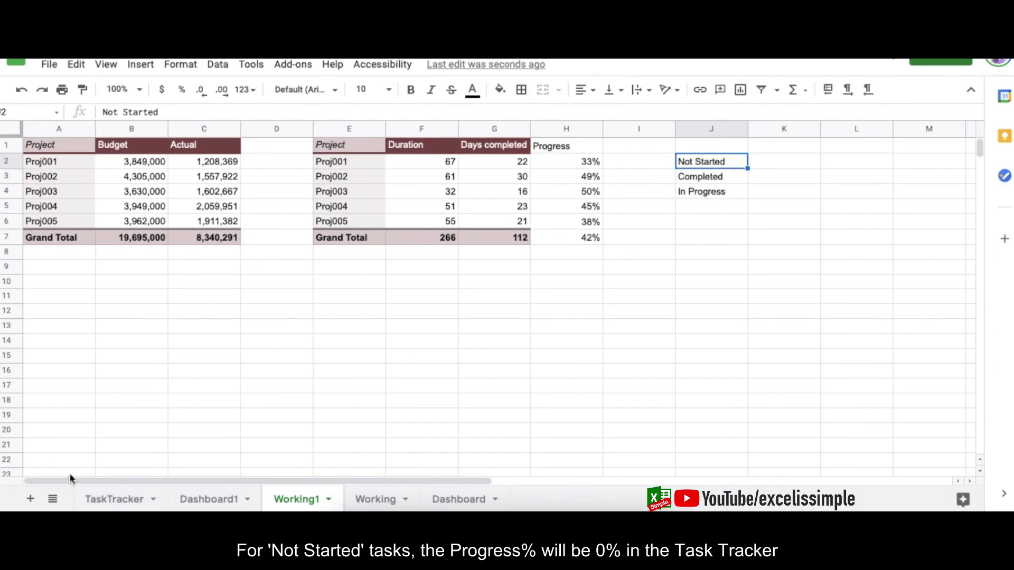
left_click(98, 498)
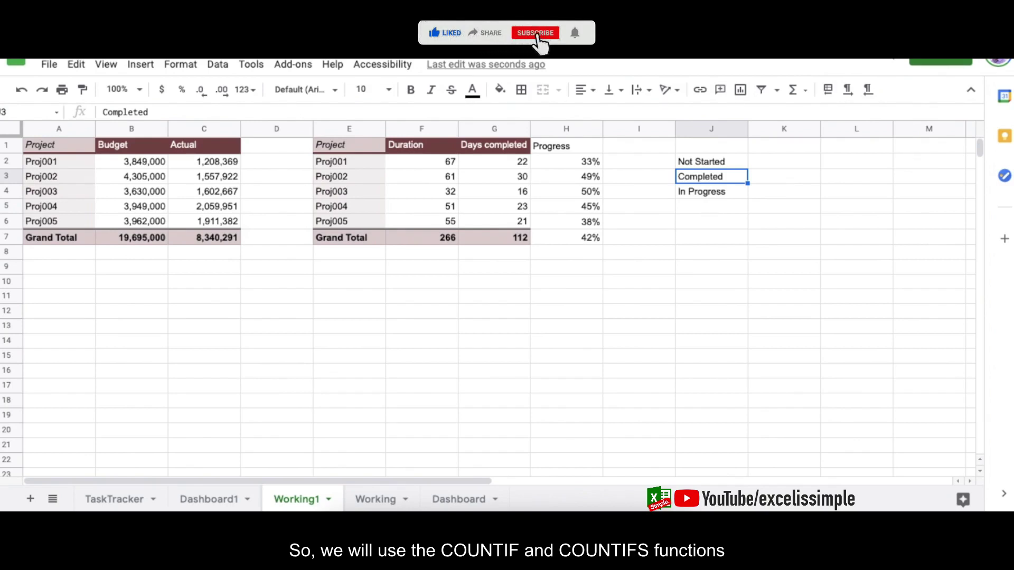
left_click(784, 161)
type("=")
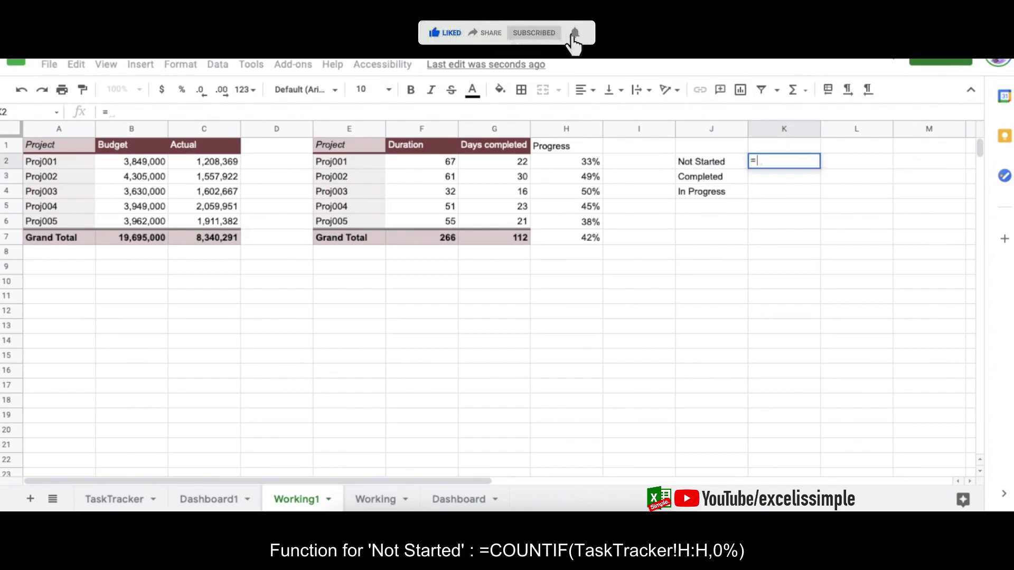
type("countif(")
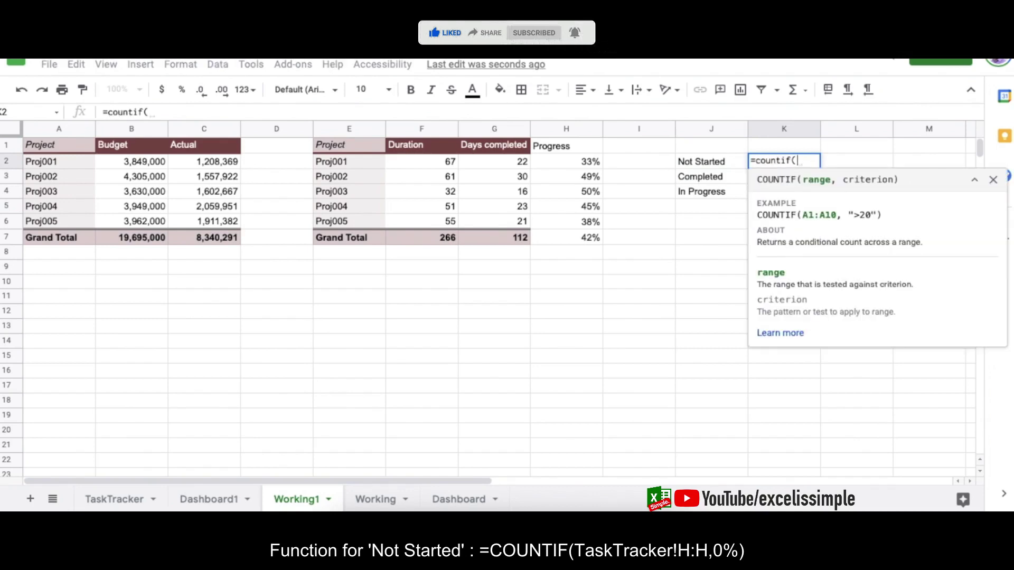
left_click(114, 500)
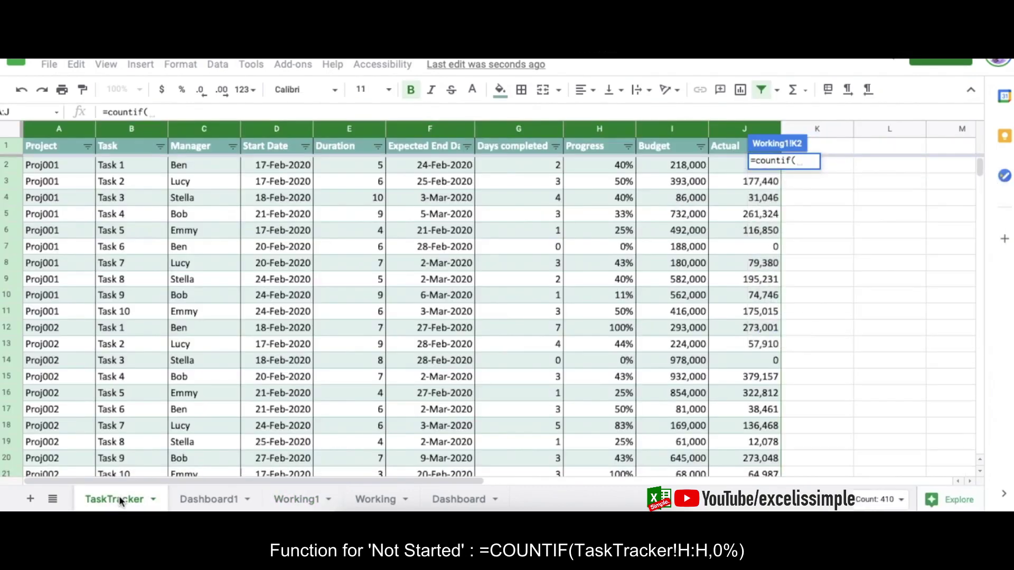
left_click(595, 130)
type(",")
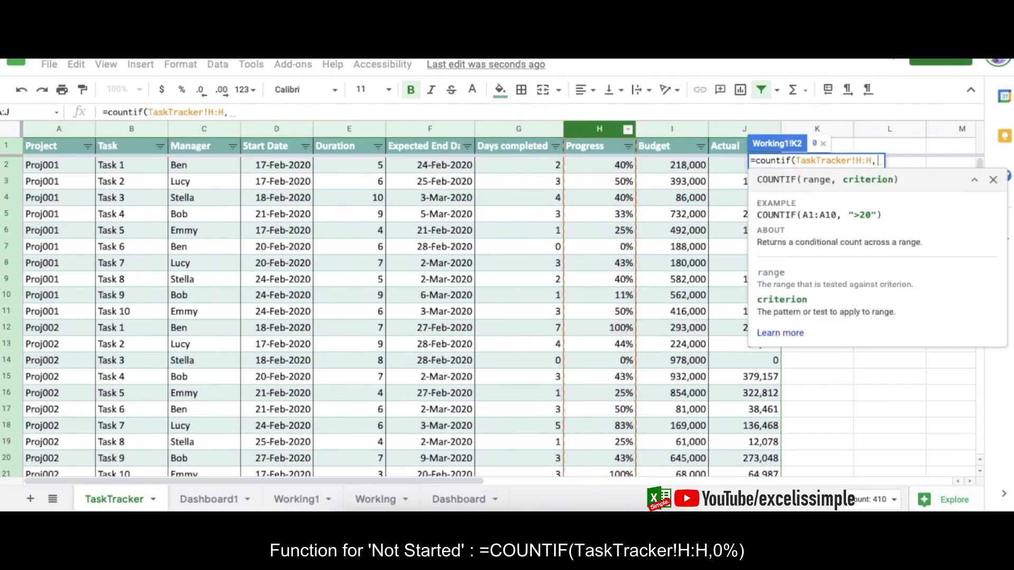
type("0%")
key("Return")
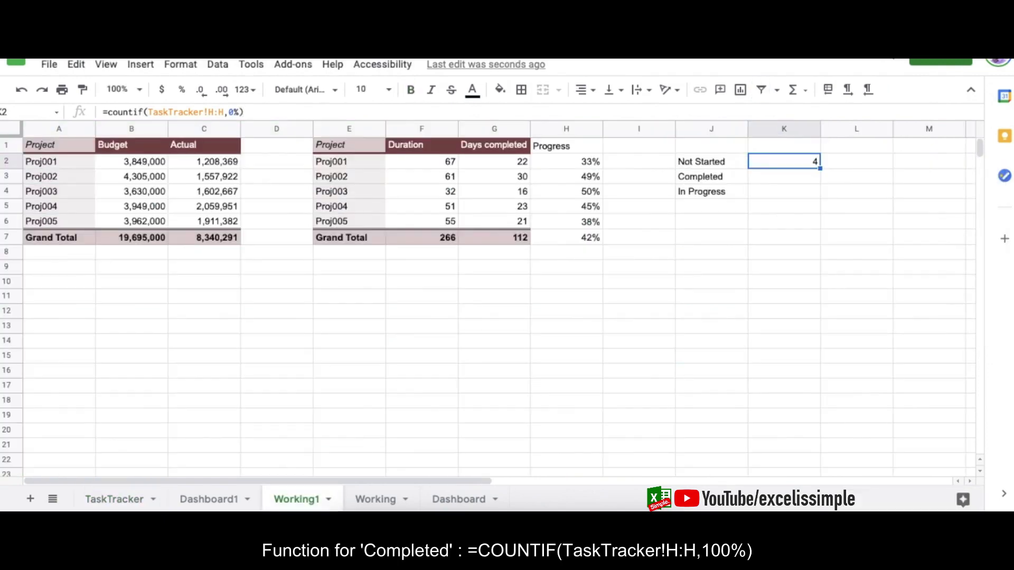
Step: Count the Completed tasks in K3 of Working1 with =countif(TaskTracker!H:H,100%), reusing the Not Started formula
left_click(244, 112)
key("Escape")
left_click(781, 176)
left_click(232, 112)
key("ctrl+v")
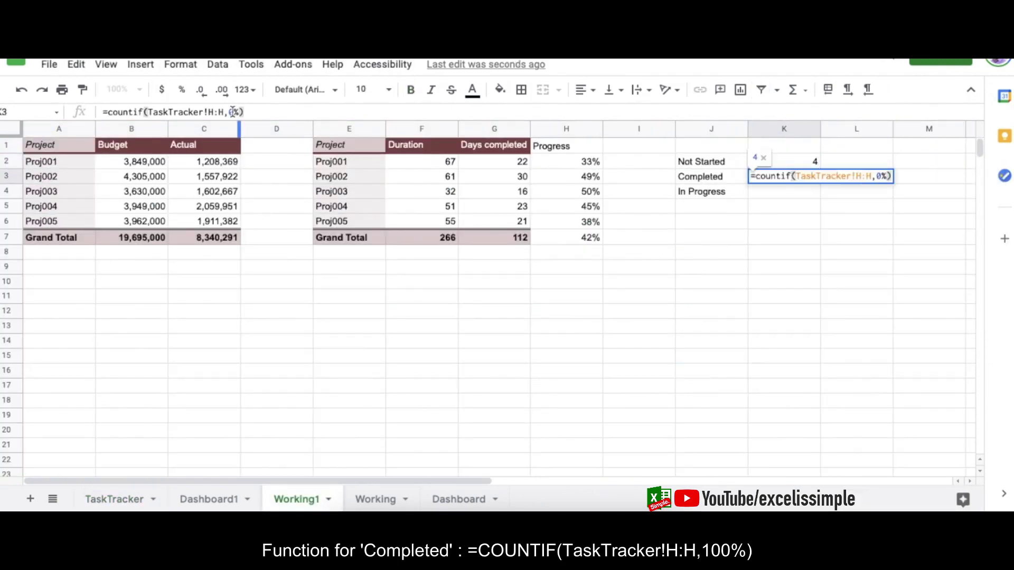
left_click(230, 111)
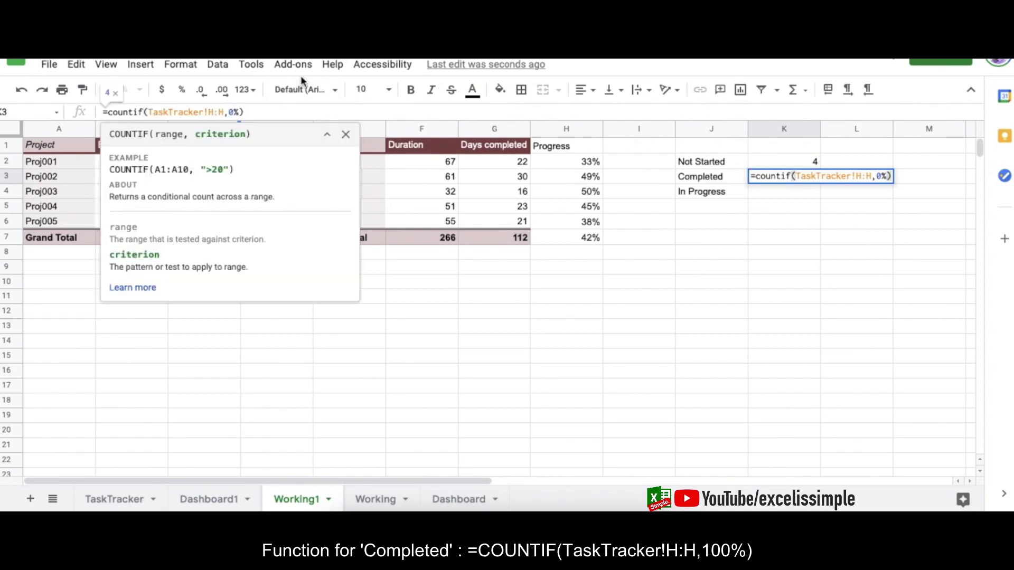
type("10")
key("Return")
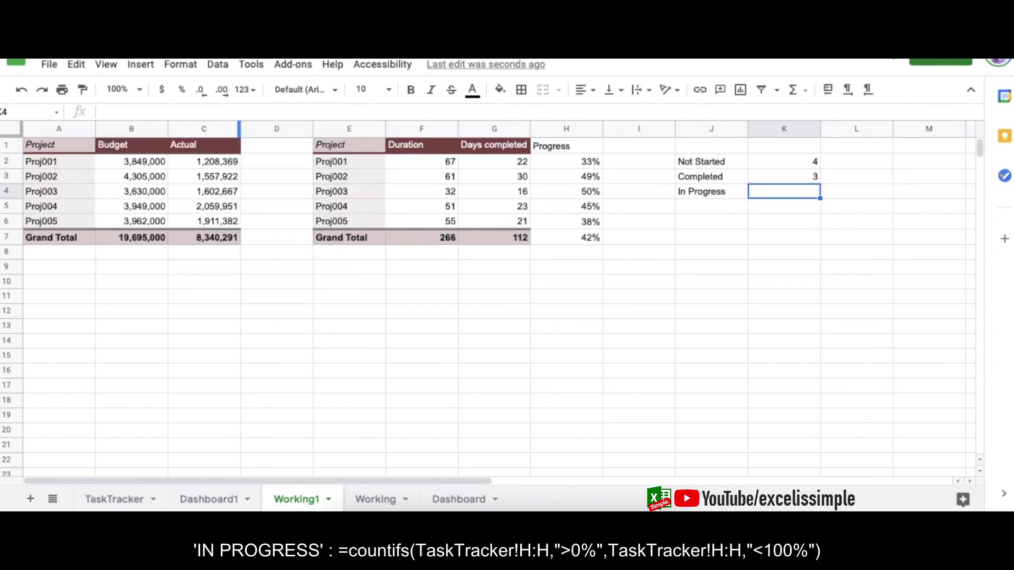
Step: Count the In Progress tasks in K4 of Working1 with =countifs(TaskTracker!H:H,">0%",TaskTracker!H:H,"<100%")
type("=countifs(")
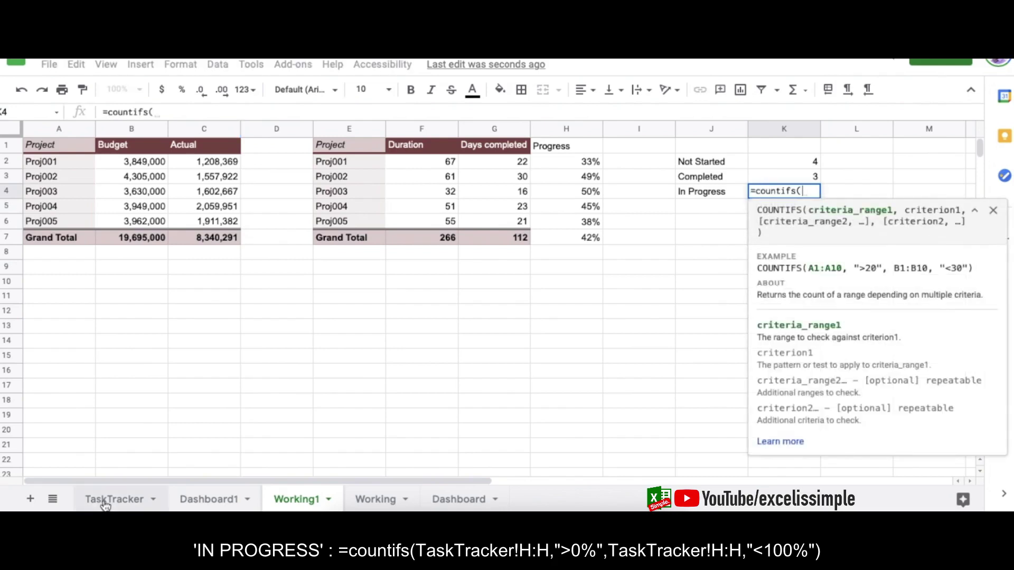
left_click(105, 501)
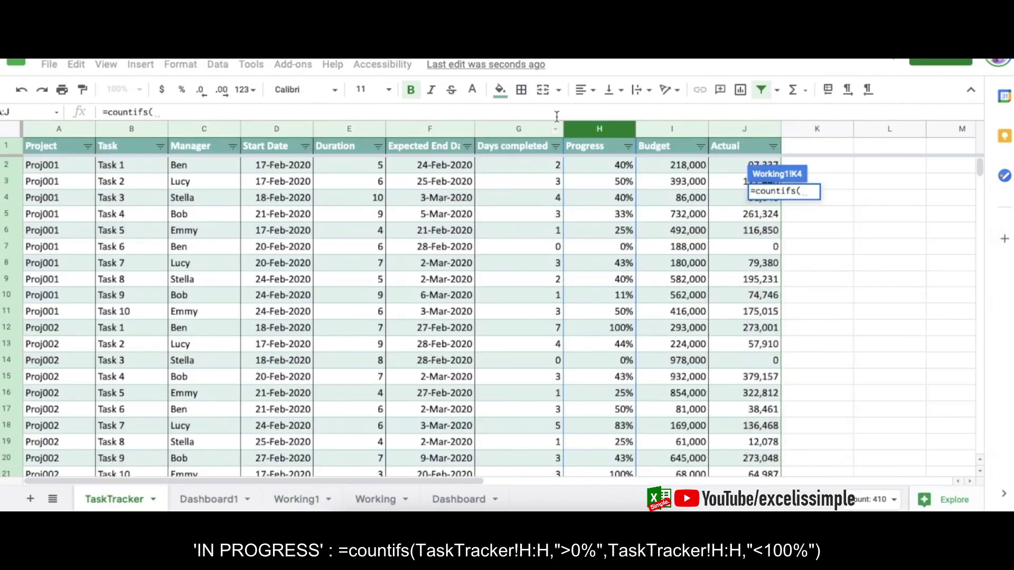
left_click(606, 131)
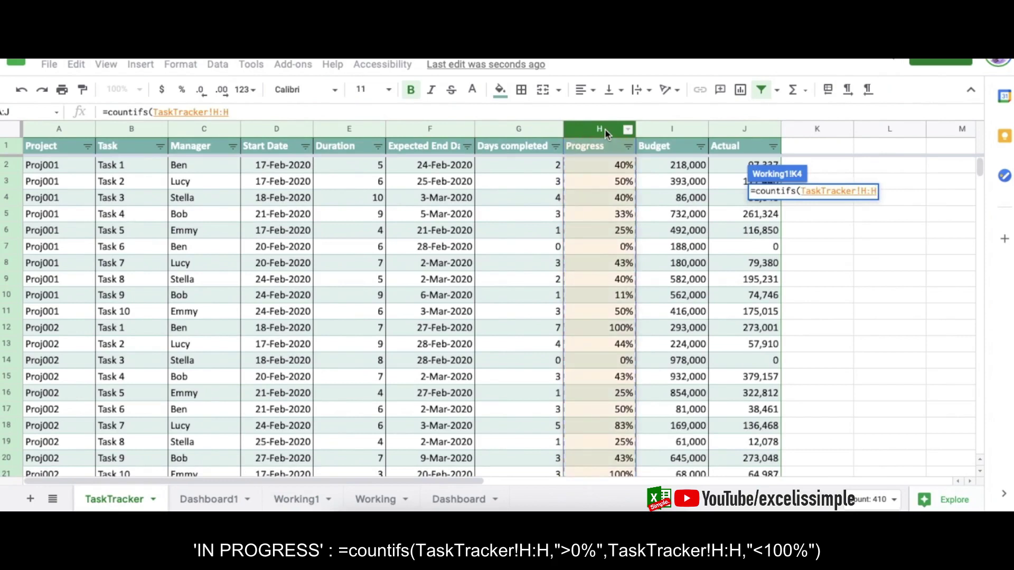
type(",\"")
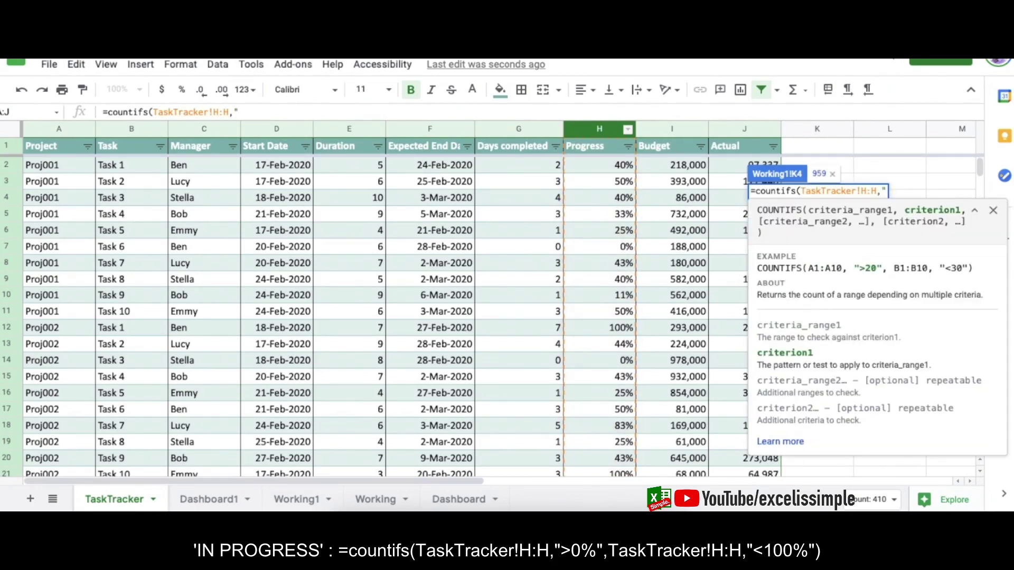
type(">0%\",")
left_click(599, 130)
type(",\"<100%")
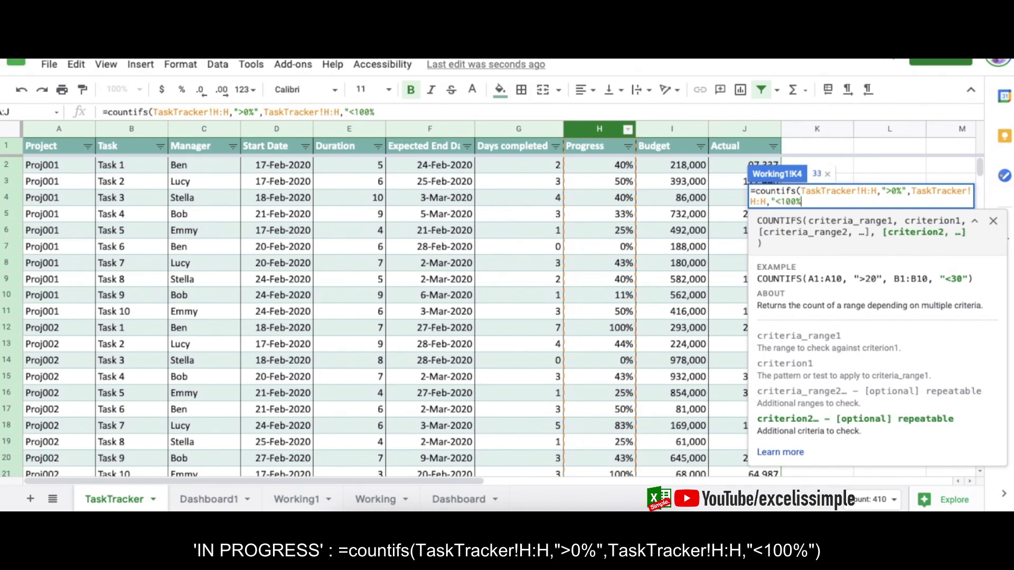
type("\")")
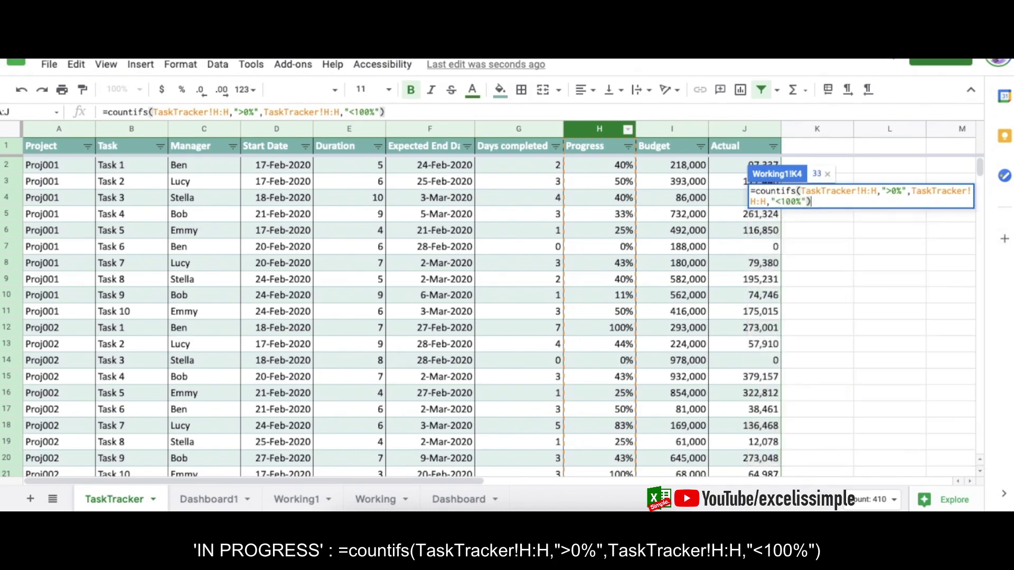
key("Return")
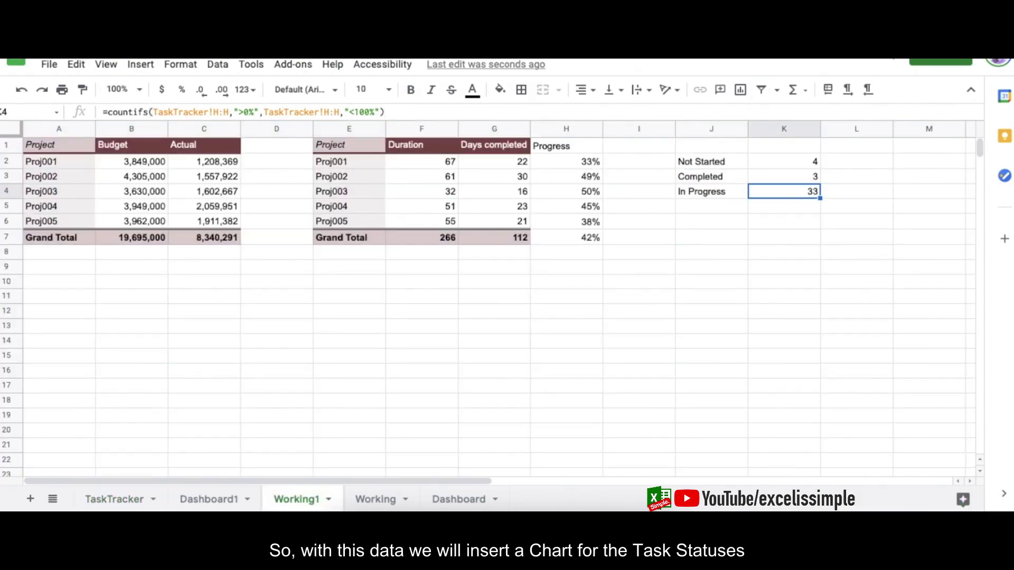
Step: Insert a chart from the task status data in J2:K4 and change its type to a donut chart
left_click_drag(721, 164, 811, 192)
left_click(141, 65)
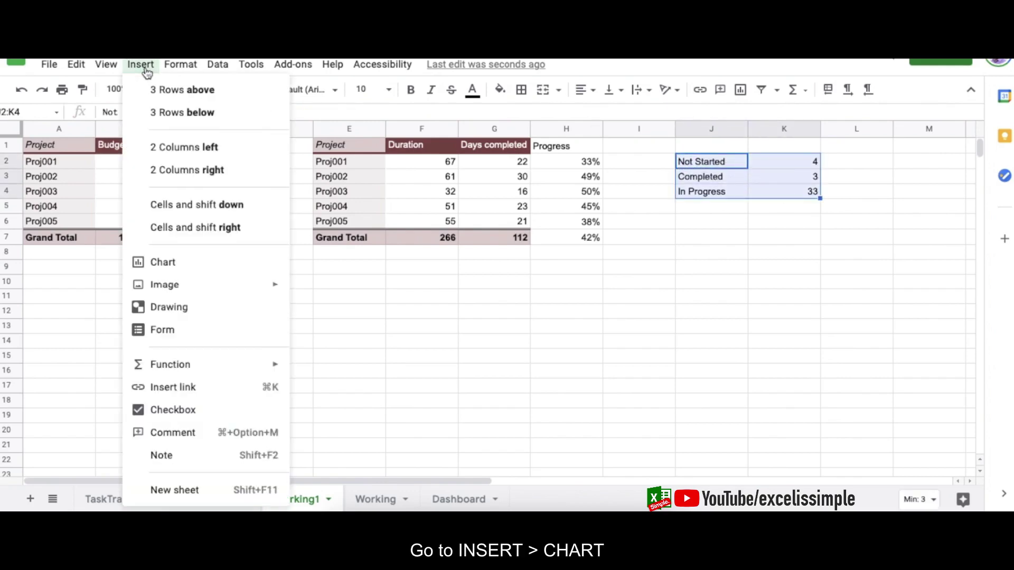
left_click(199, 266)
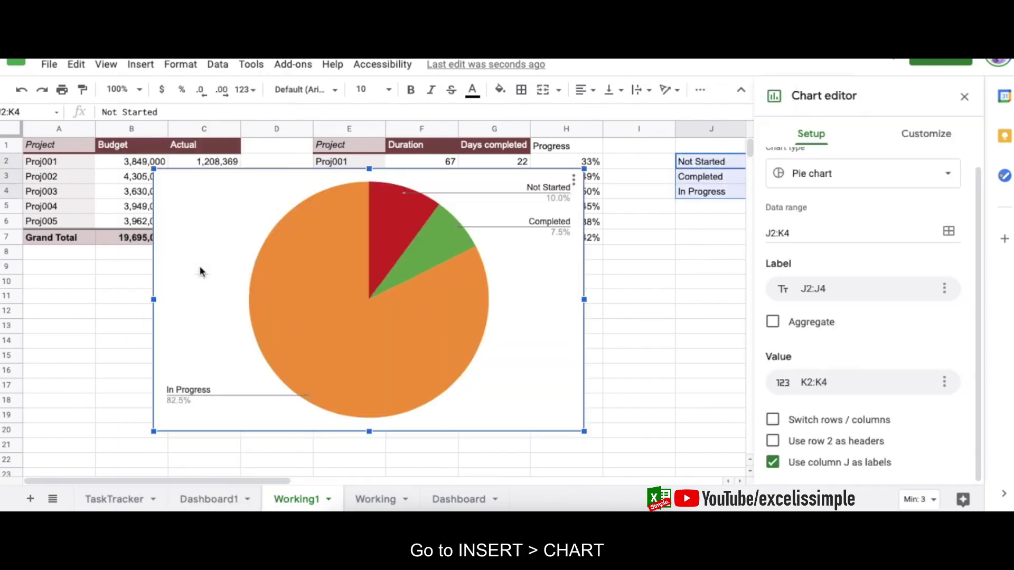
left_click(851, 180)
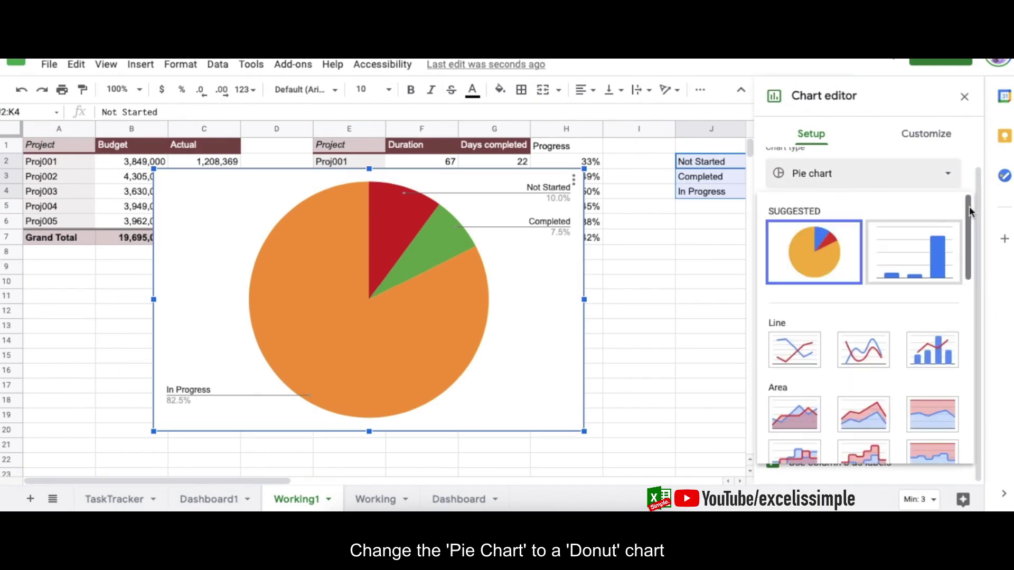
left_click_drag(969, 209, 970, 341)
left_click(864, 255)
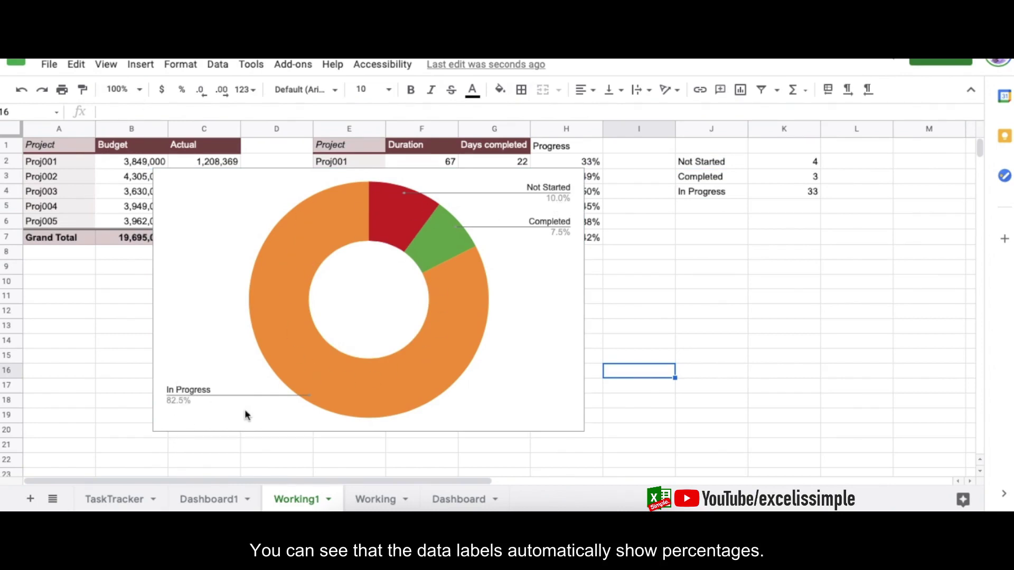
Step: Copy the task status donut chart on the Working1 sheet
left_click(260, 401)
left_click(574, 179)
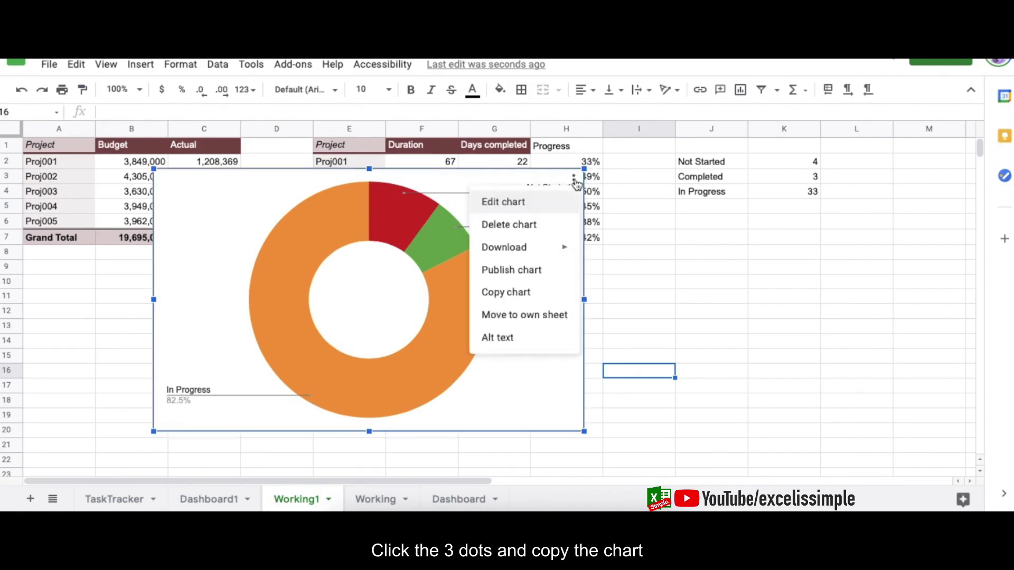
left_click(528, 292)
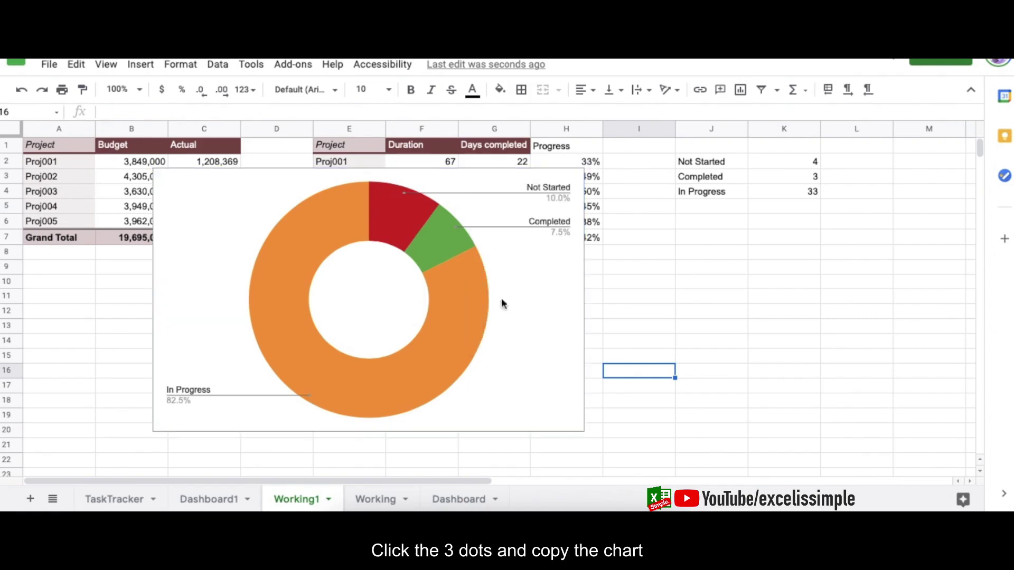
Step: Add the section heading TASK STATUS in A38 of the Dashboard1 sheet
left_click(214, 505)
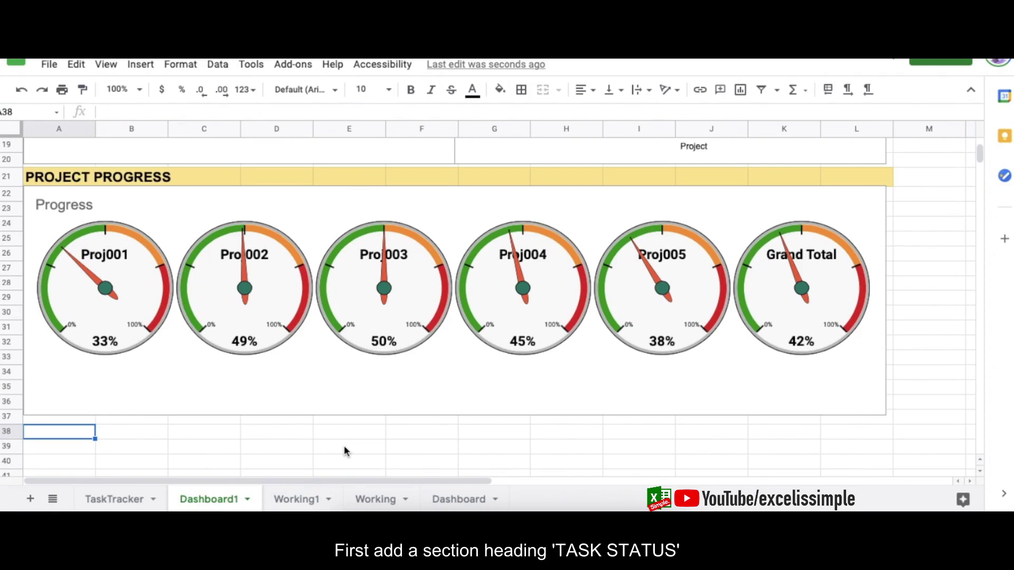
type("TASK STATUS")
key("Return")
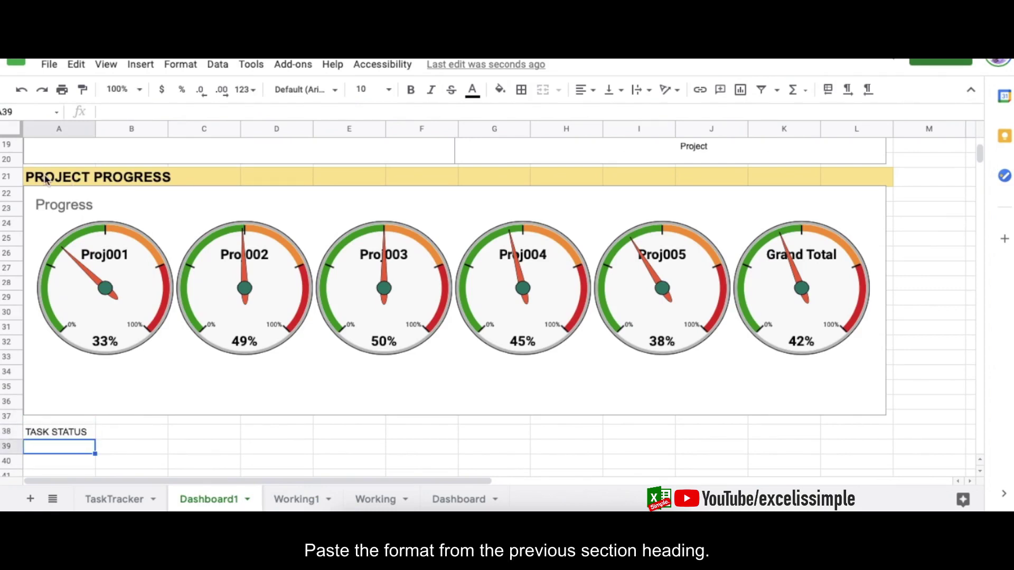
Step: Apply the PROJECT PROGRESS row's formatting to the TASK STATUS row and paste the copied donut chart below it
left_click(5, 176)
left_click(82, 89)
left_click(16, 437)
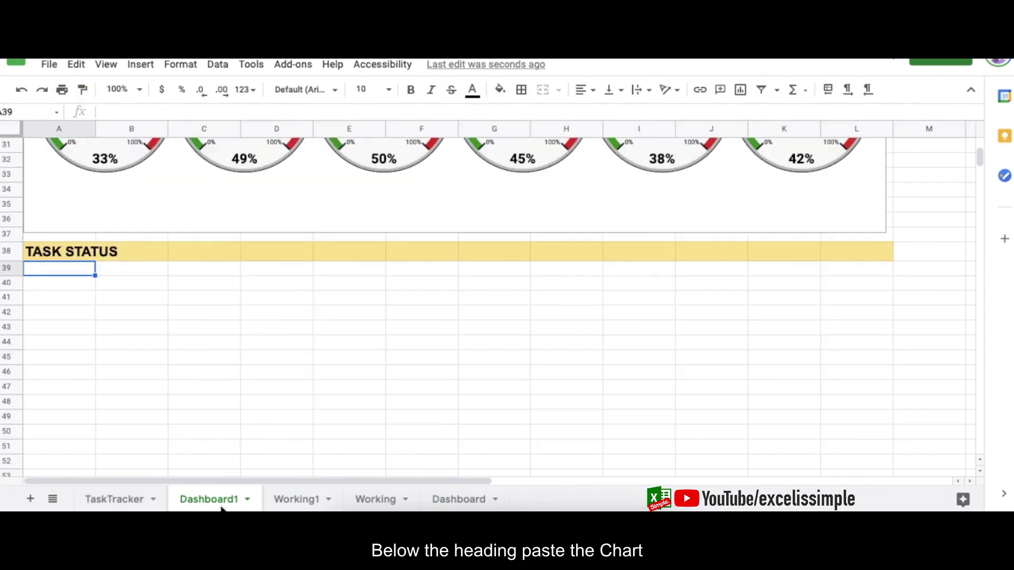
key("ctrl+v")
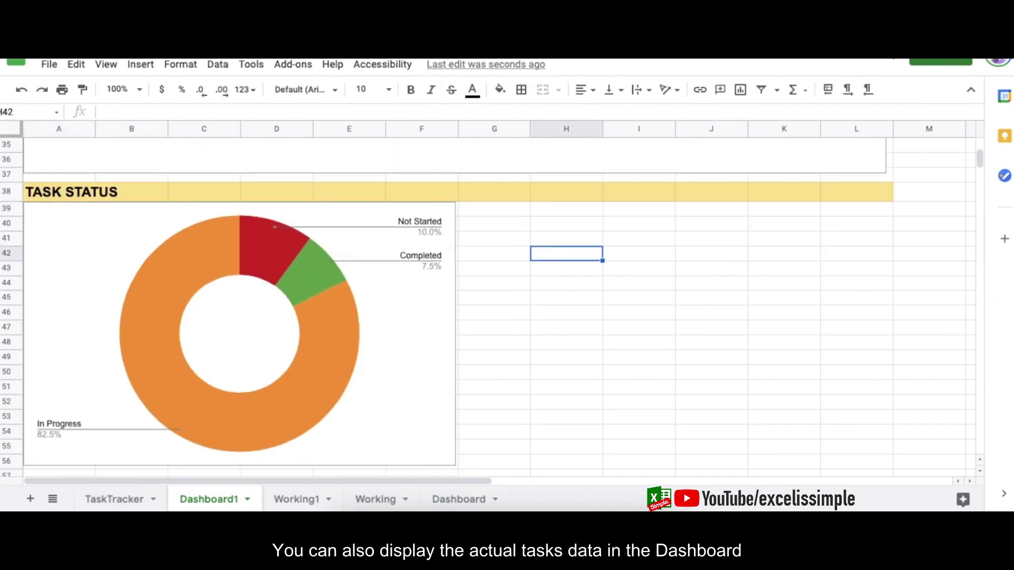
Step: Show the task statuses and counts in H40:I42 of Dashboard1 by referencing J2:K4 of Working1
left_click(578, 234)
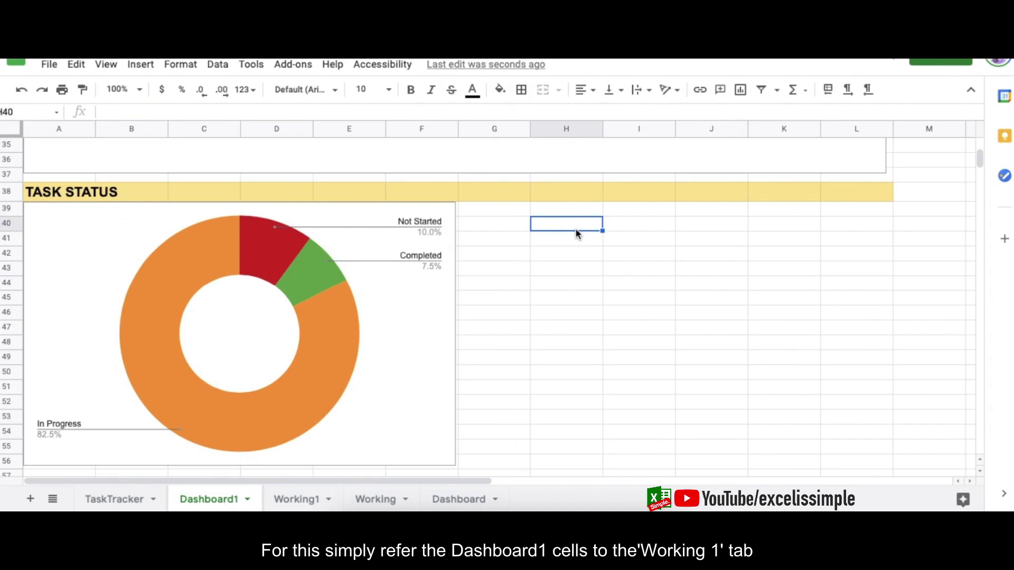
type("=")
left_click(307, 499)
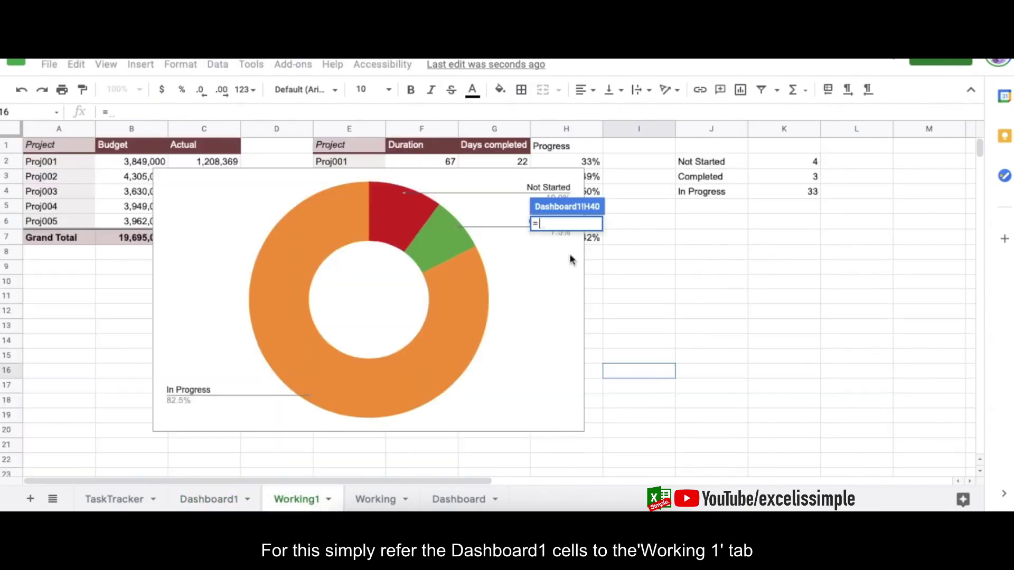
left_click(715, 163)
key("Tab")
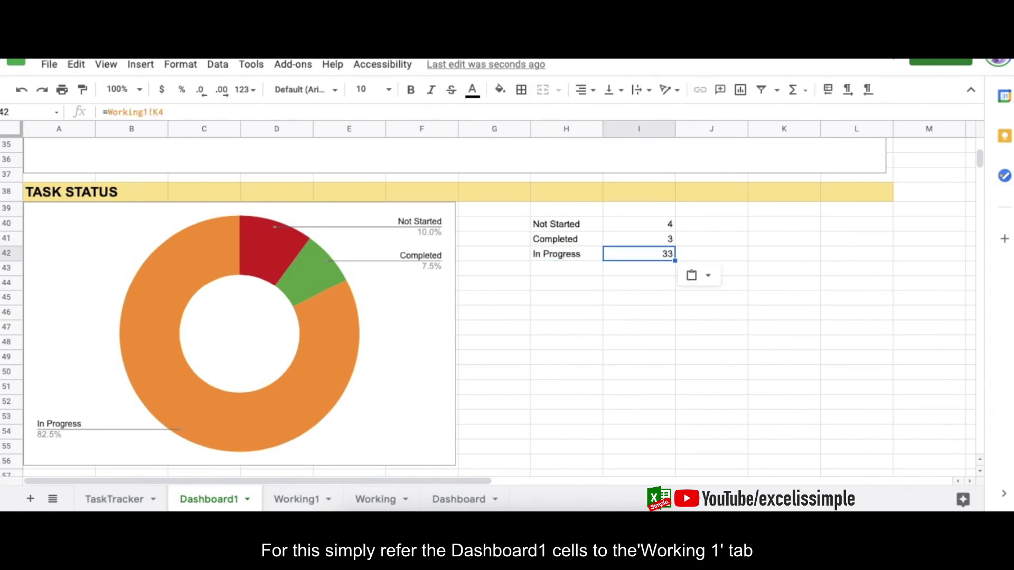
Step: Add the table headings Status in H39 and No. of Tasks in I39
left_click(566, 209)
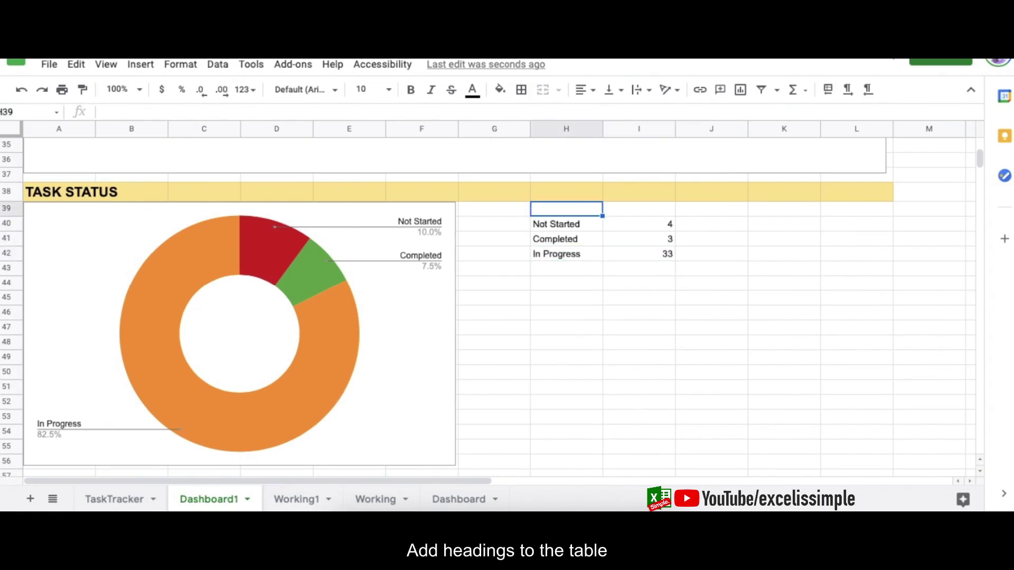
type("Status")
key("Return")
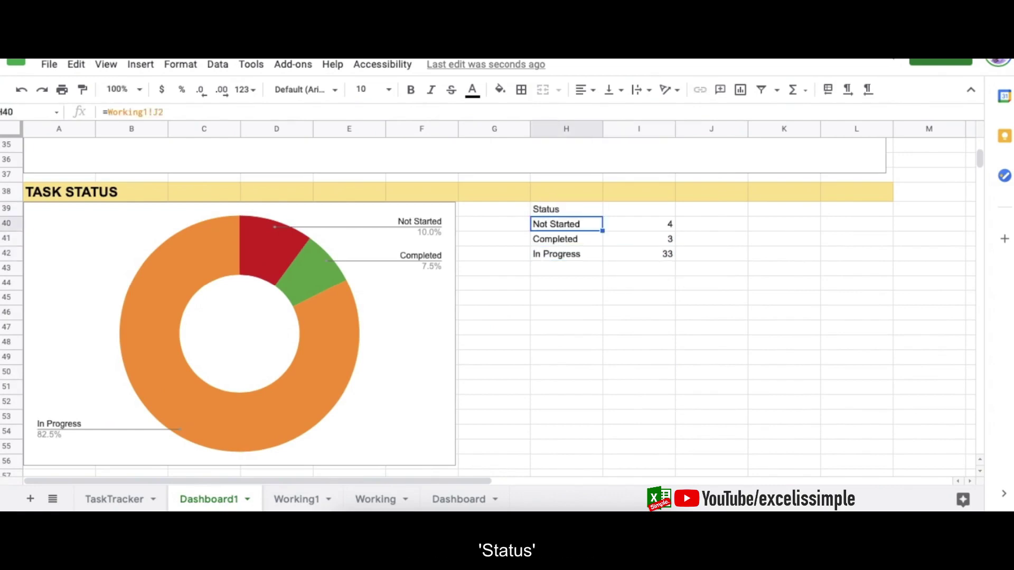
left_click(639, 209)
type("No. of Tasks")
Step: Apply all borders to the task status table in H39:I42
left_click_drag(566, 209, 639, 254)
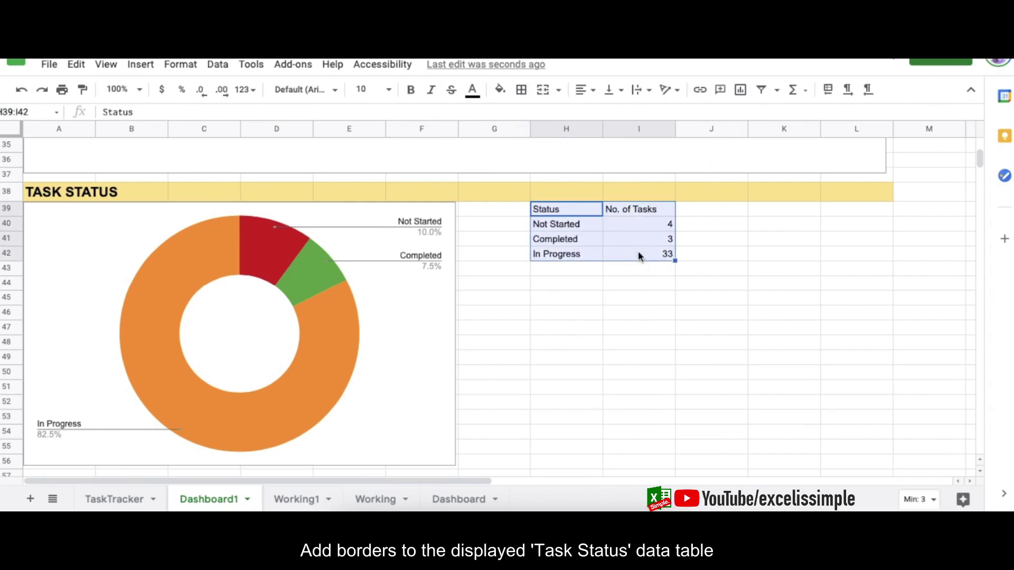
left_click(521, 90)
left_click(528, 108)
left_click(614, 331)
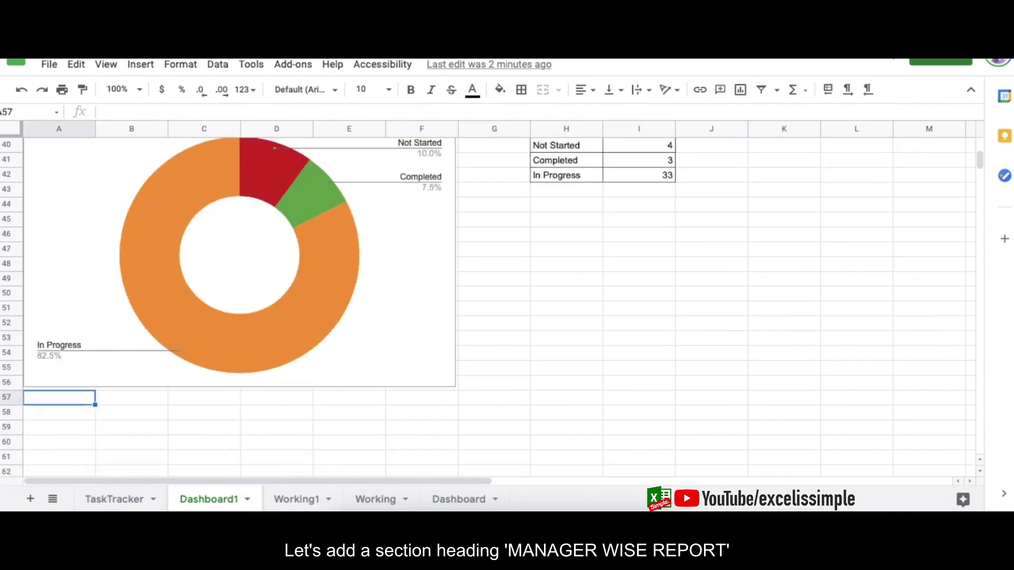
Step: Add a MANAGER WISE REPORT heading in row 58 with the manager's name in A59 and Days Report in A60
mouse_move(980, 164)
left_mouse_down()
mouse_move(980, 154)
mouse_move(980, 163)
left_mouse_up()
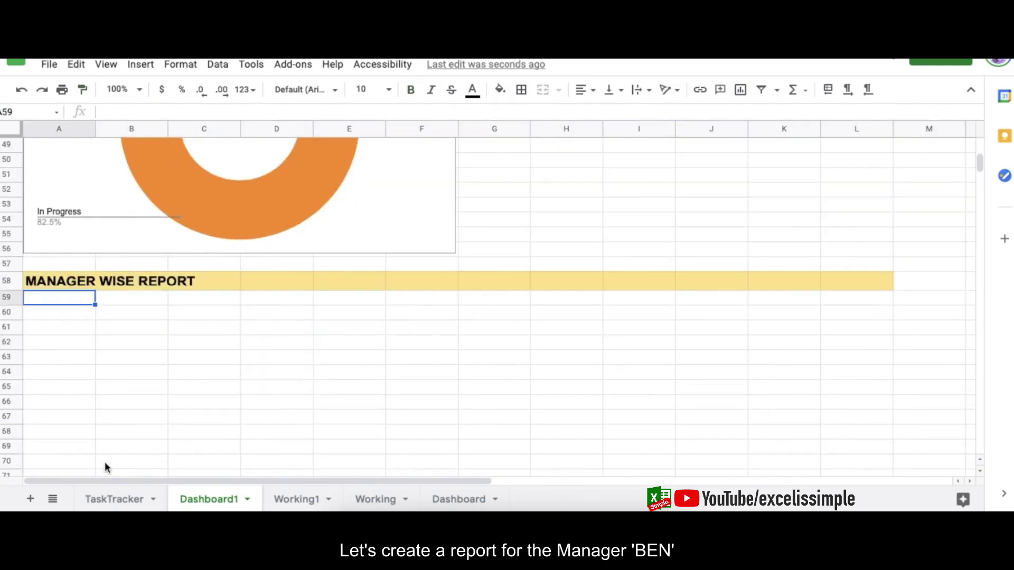
type("Ben")
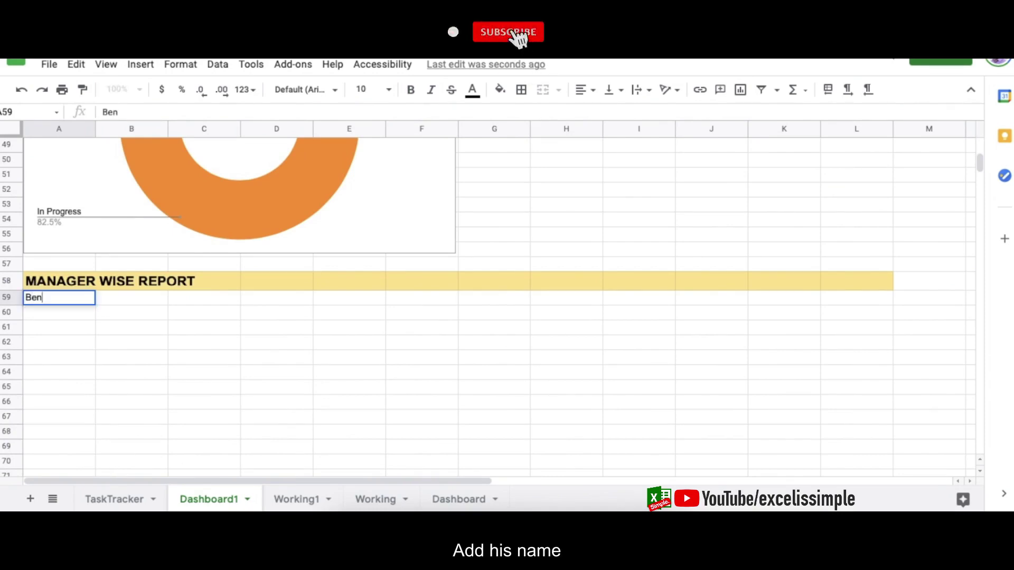
key("Return")
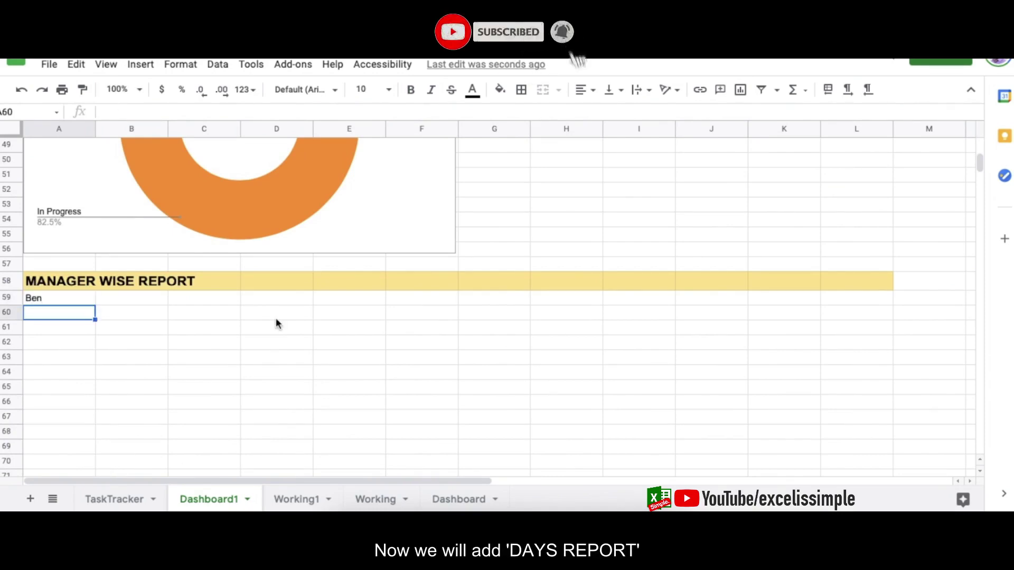
type("Days Report")
key("Return")
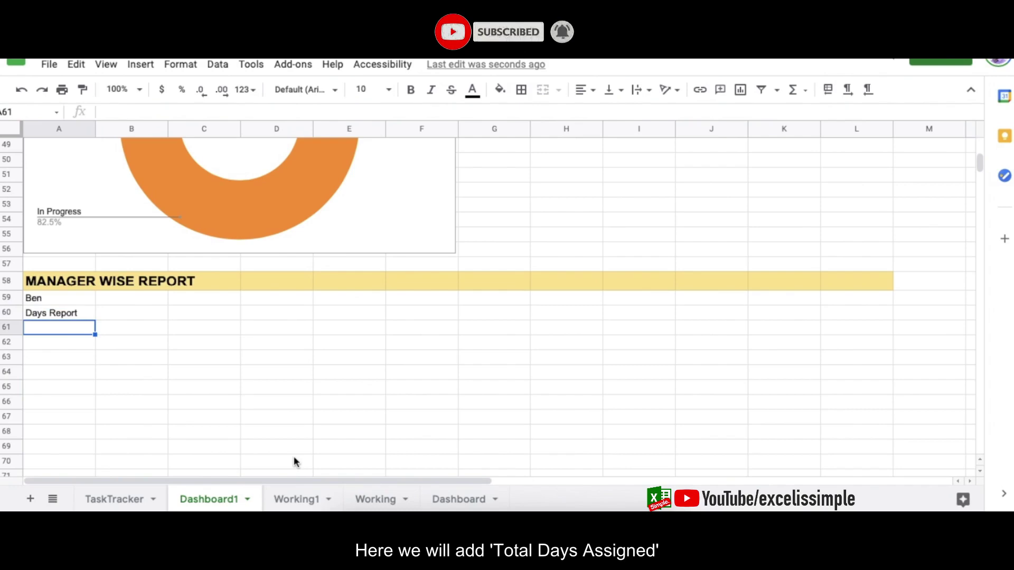
Step: Enter the labels Total Days Assigned, Days Compeleted and Days Pending in A61:A63
type("Total Days ")
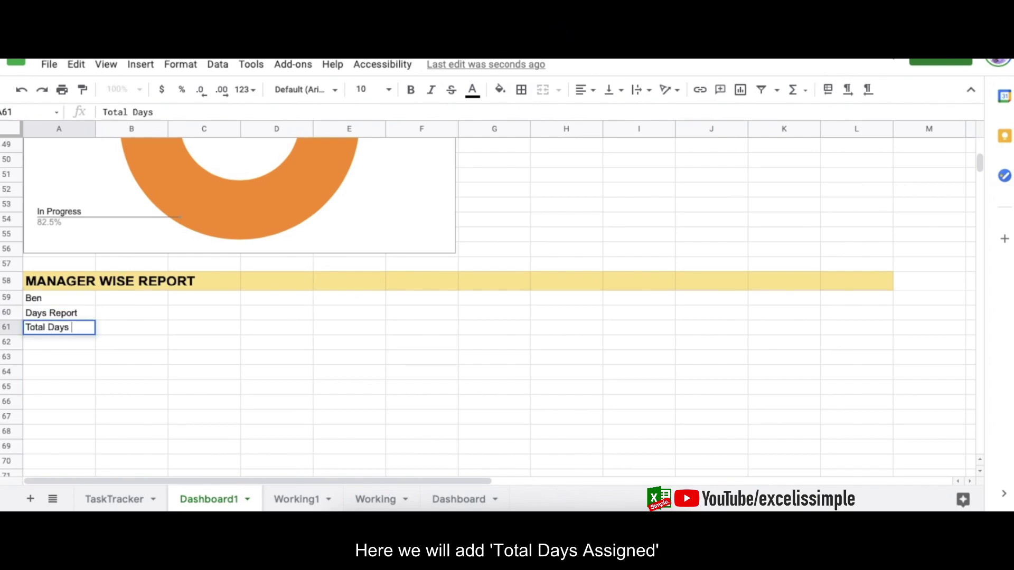
type("Assigned")
key("Return")
type("Days Compele")
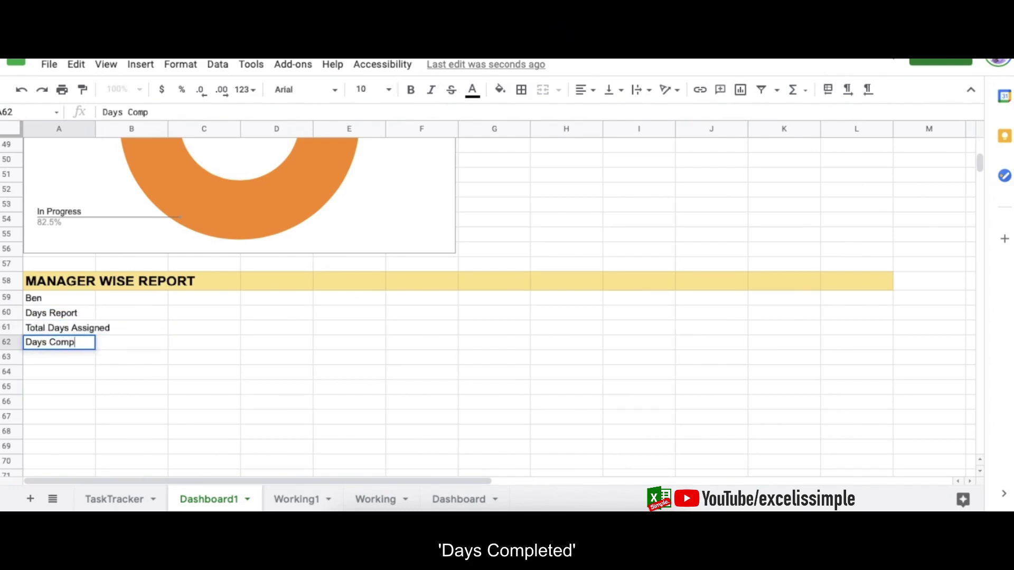
type("ted")
key("Return")
type("Days Pending")
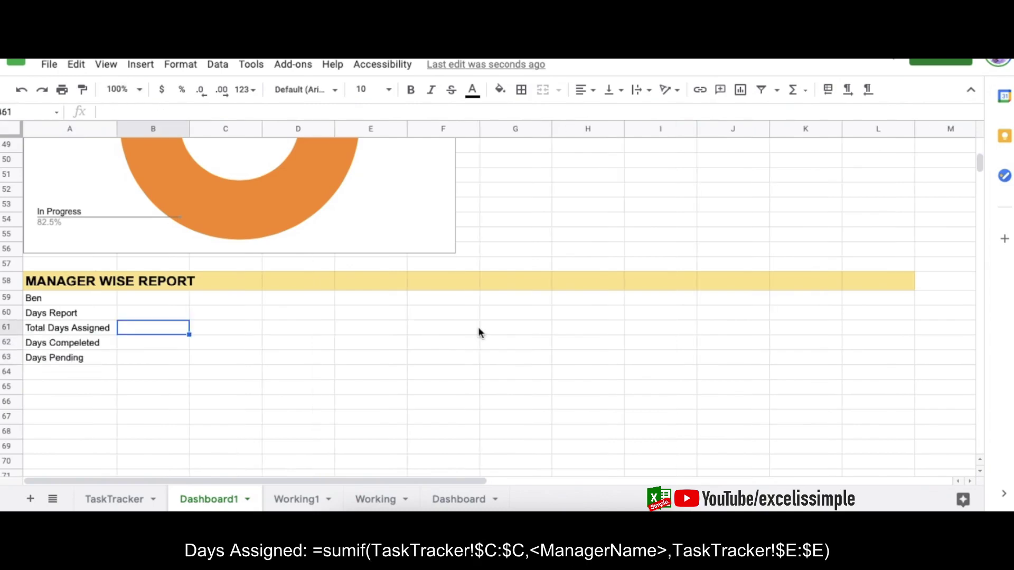
Step: Calculate Total Days Assigned in B61 with =sumif(TaskTracker!C:C,A59,TaskTracker!E:E)
type("=sumif")
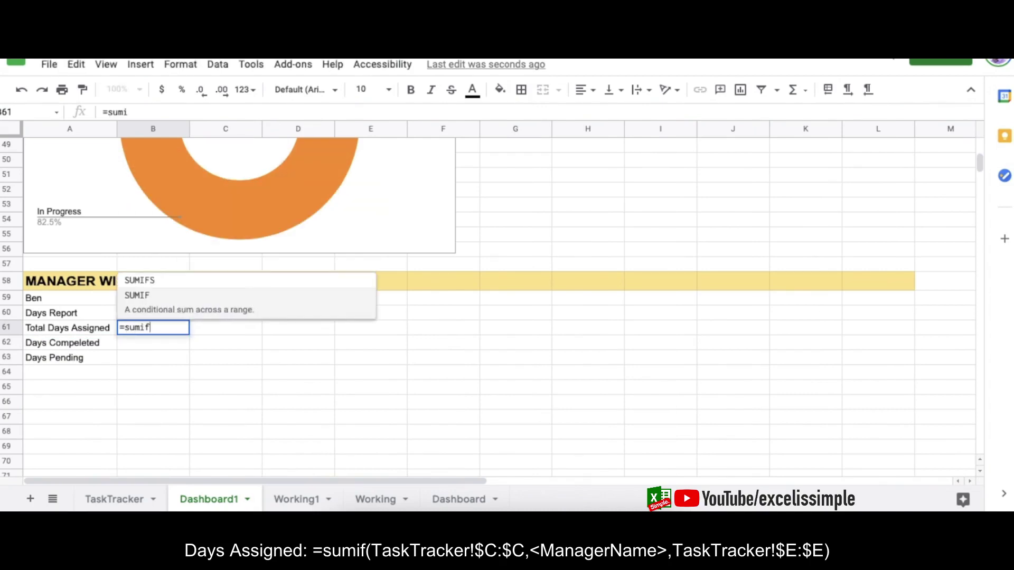
type("(")
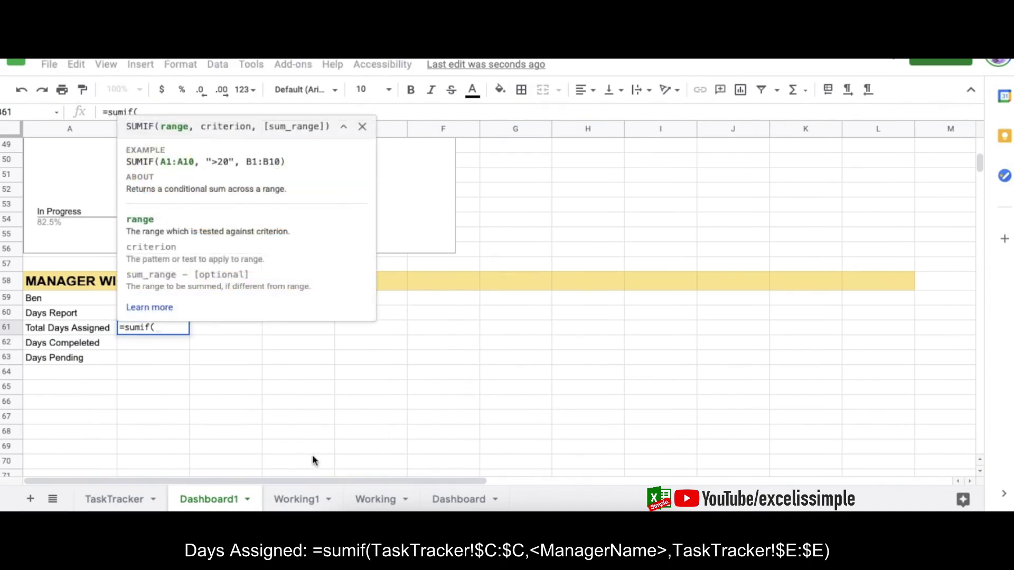
left_click(111, 499)
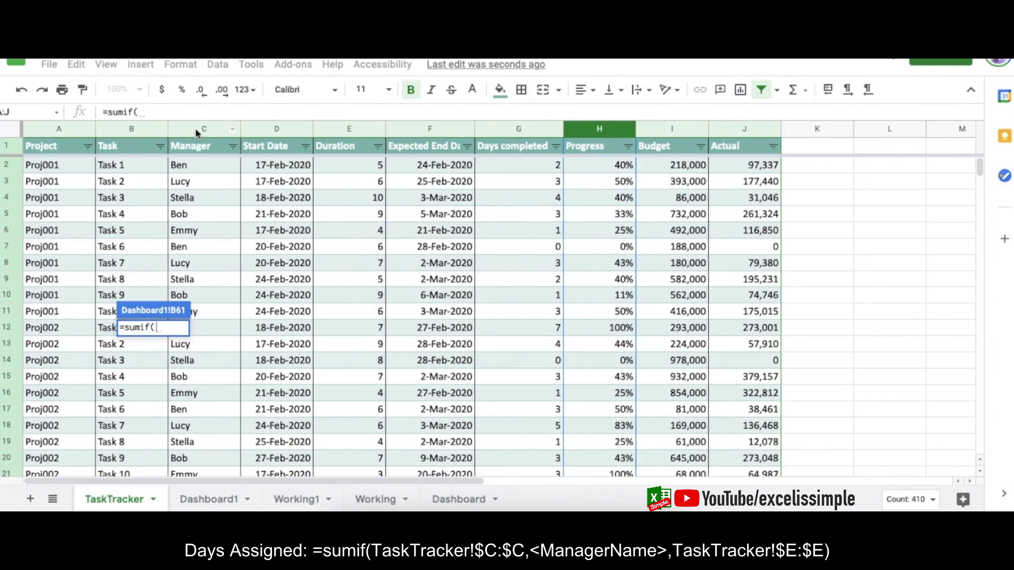
left_click(195, 128)
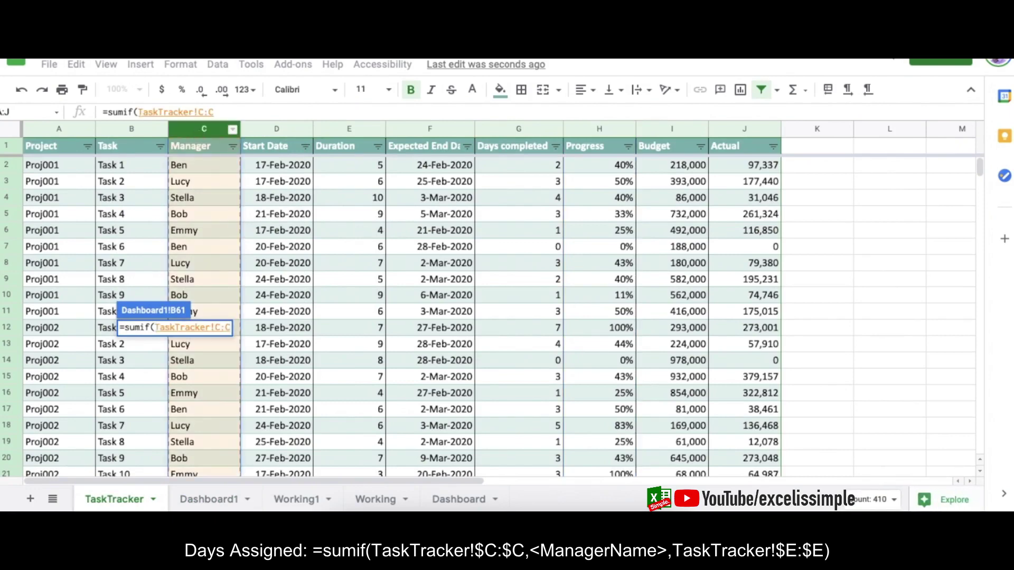
type(",")
left_click(212, 499)
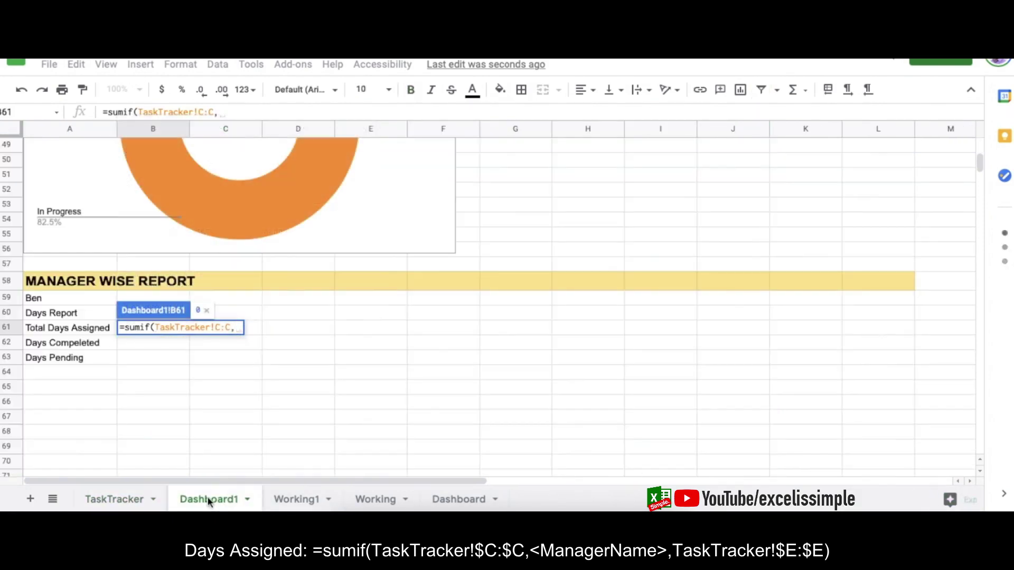
left_click(55, 299)
type(",")
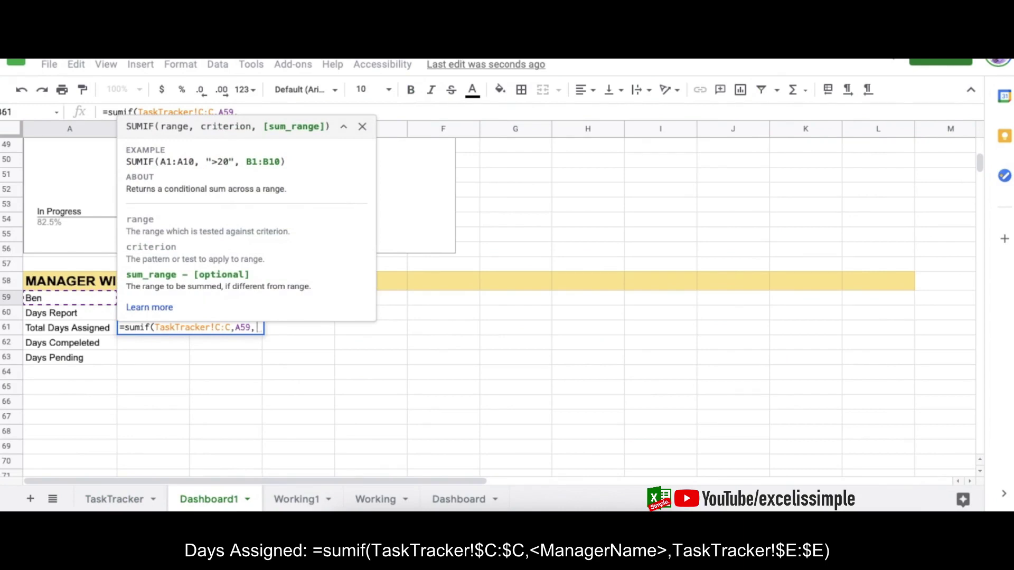
left_click(125, 503)
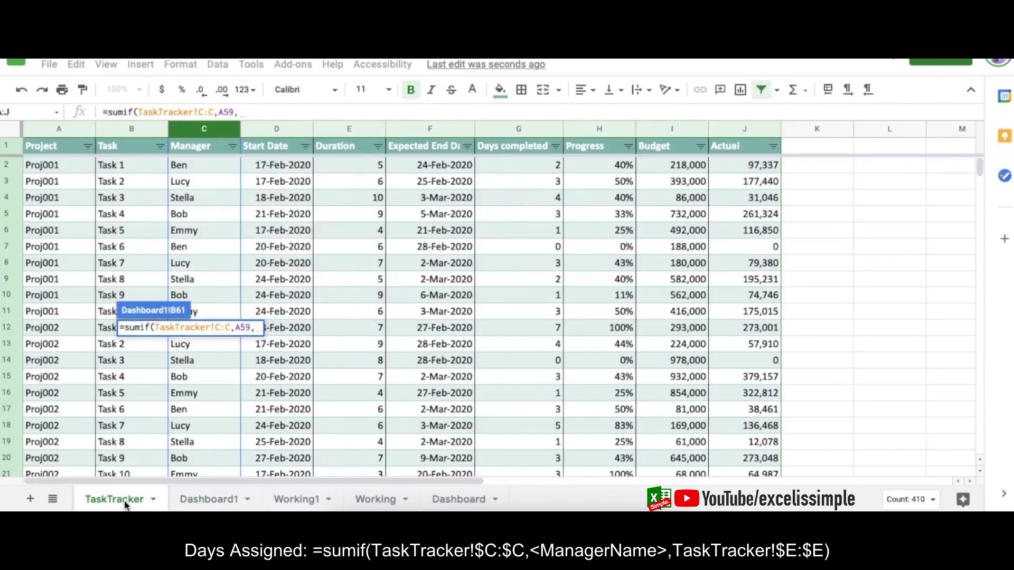
left_click(341, 131)
type(")")
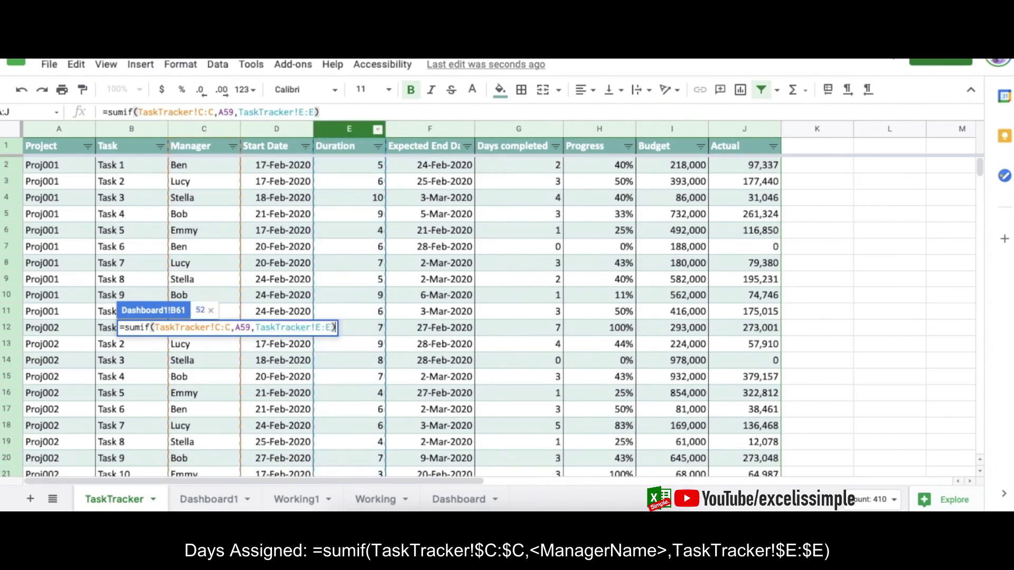
key("Return")
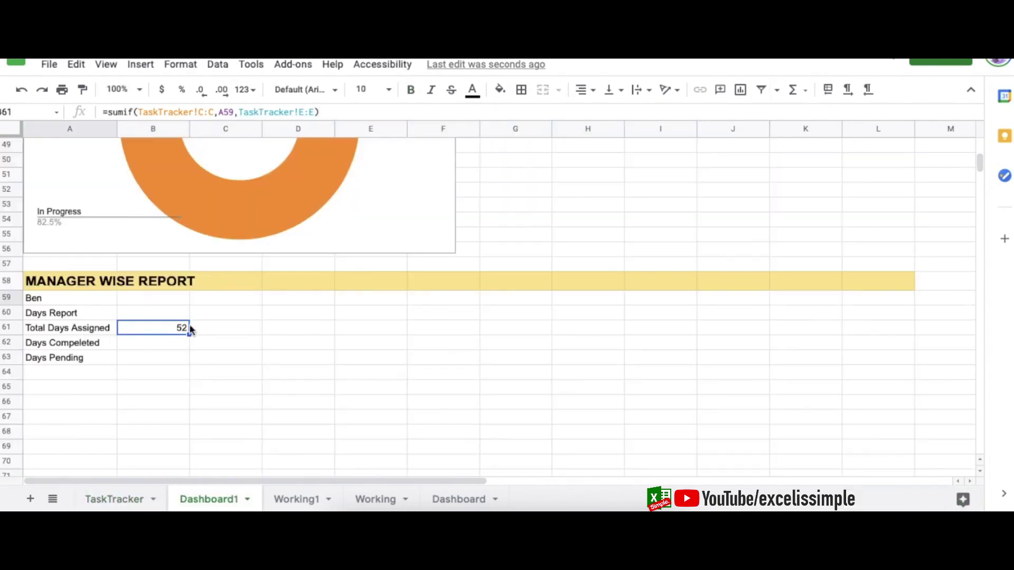
Step: Calculate Days Compeleted in B62 with =sumif(TaskTracker!C:C,A59,TaskTracker!G:G)
left_click(147, 342)
type("=")
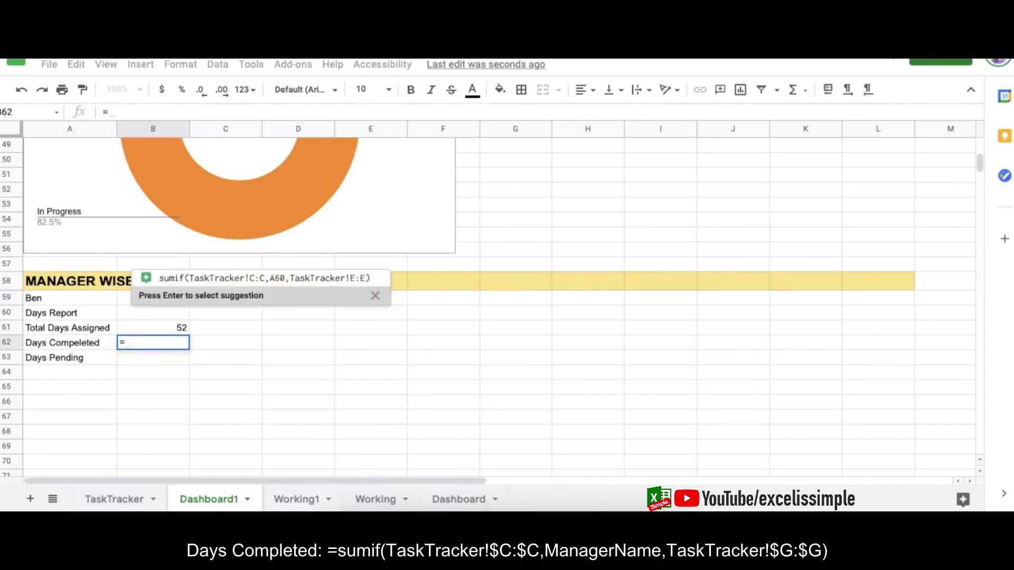
type("sumif(")
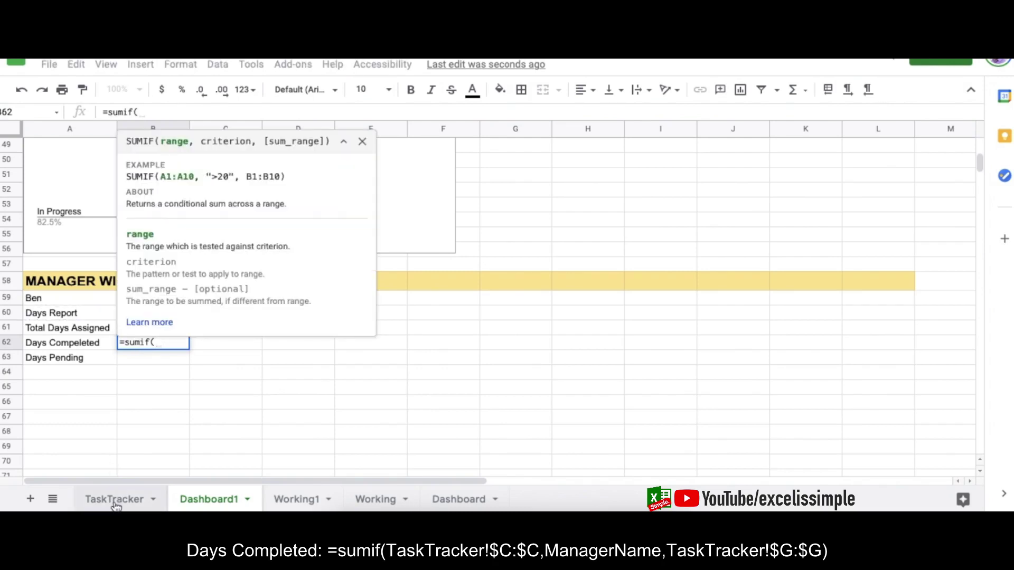
left_click(114, 499)
left_click(217, 130)
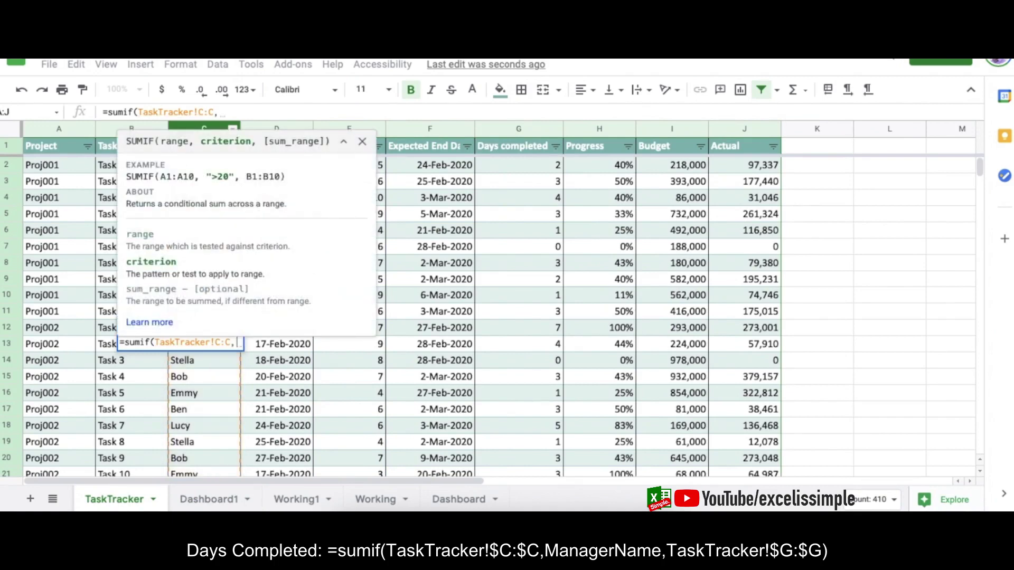
type(",")
left_click(45, 300)
type(",")
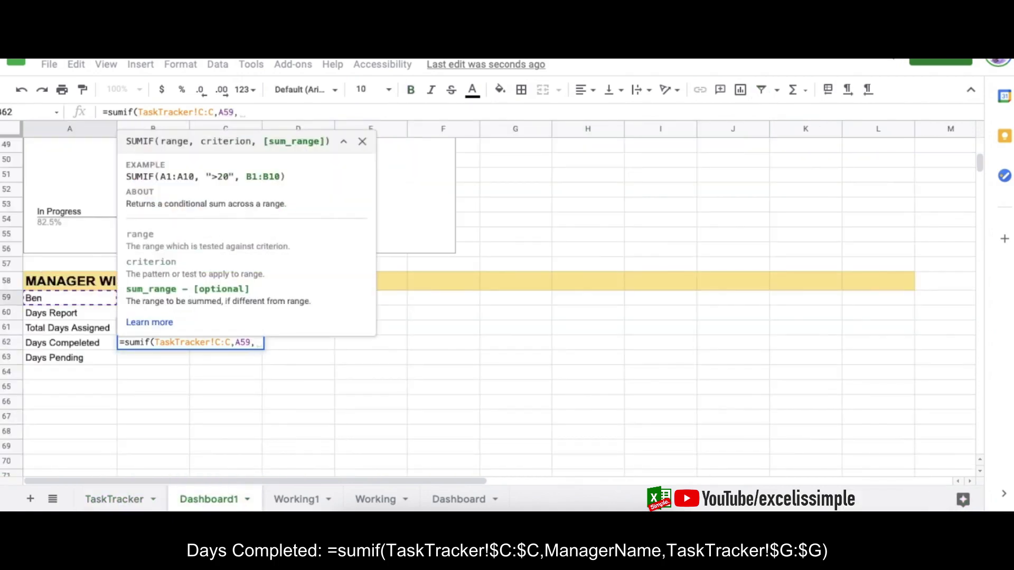
left_click(130, 497)
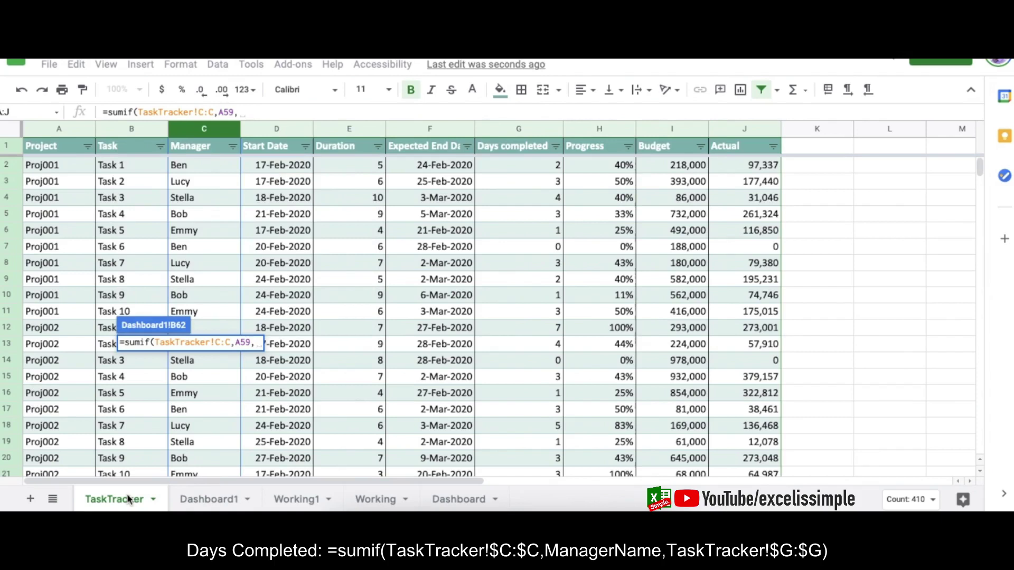
left_click(509, 129)
type(")")
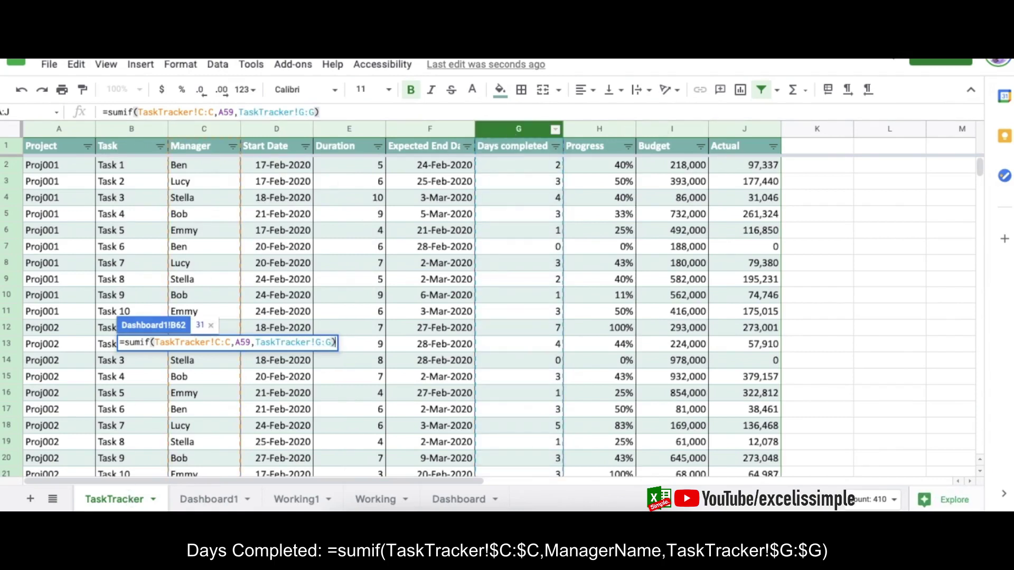
key("Return")
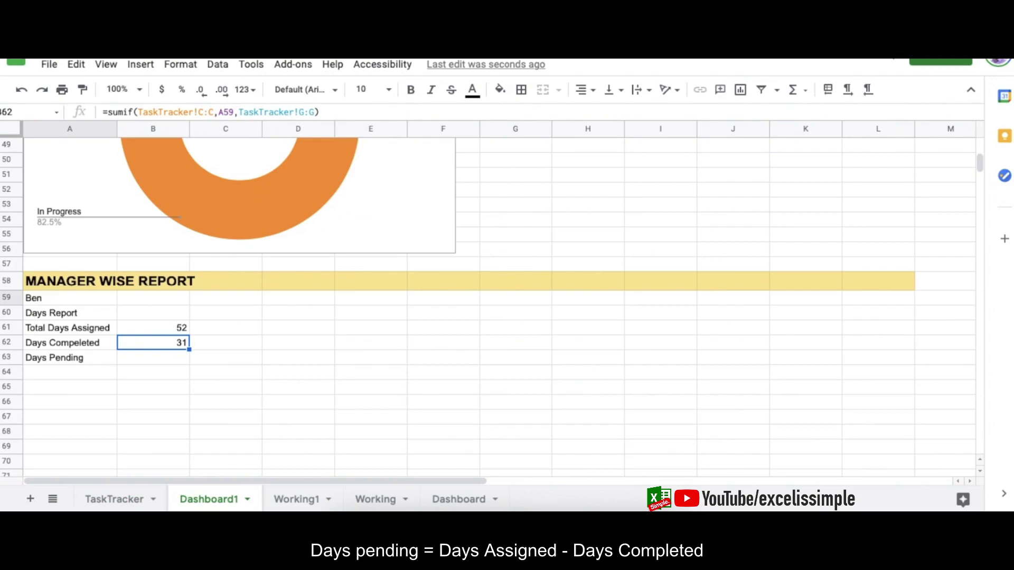
Step: Calculate Days Pending in B63 as =B61-B62, and format the Days Report table with borders and its heading merged and centered across A60:B60
left_click(153, 358)
type("=")
left_click(153, 327)
type("-B62")
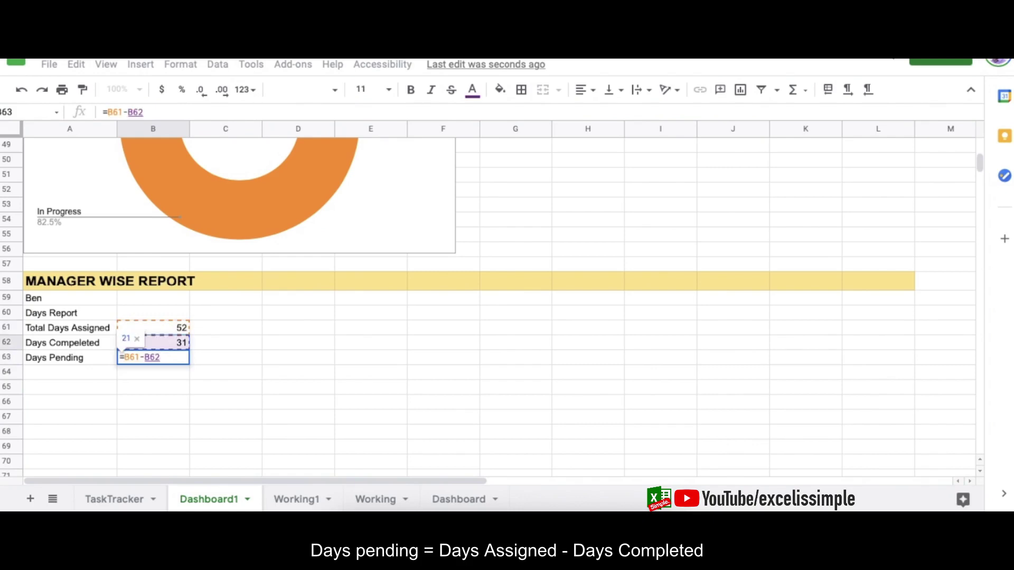
key("Return")
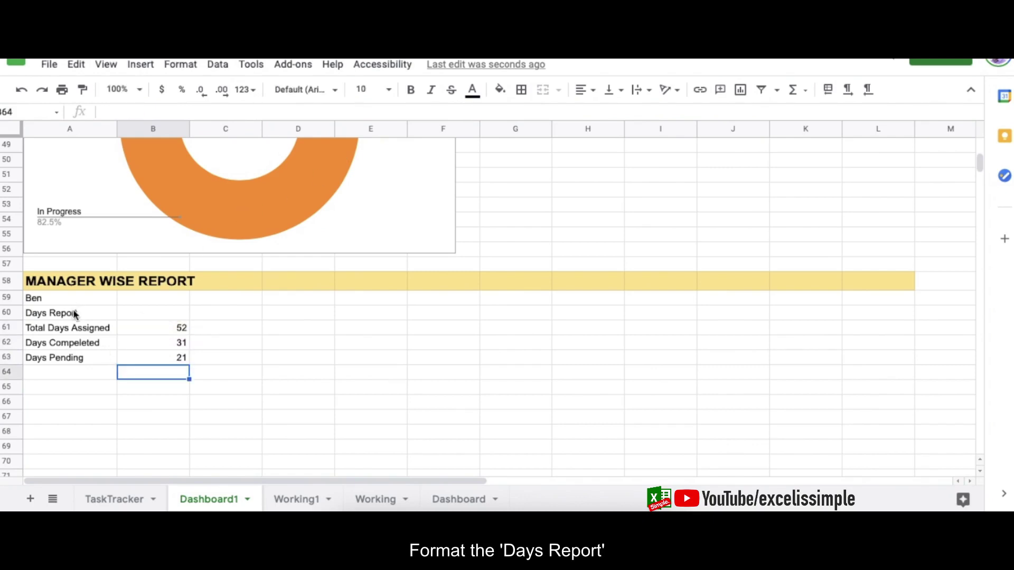
left_click_drag(68, 314, 154, 317)
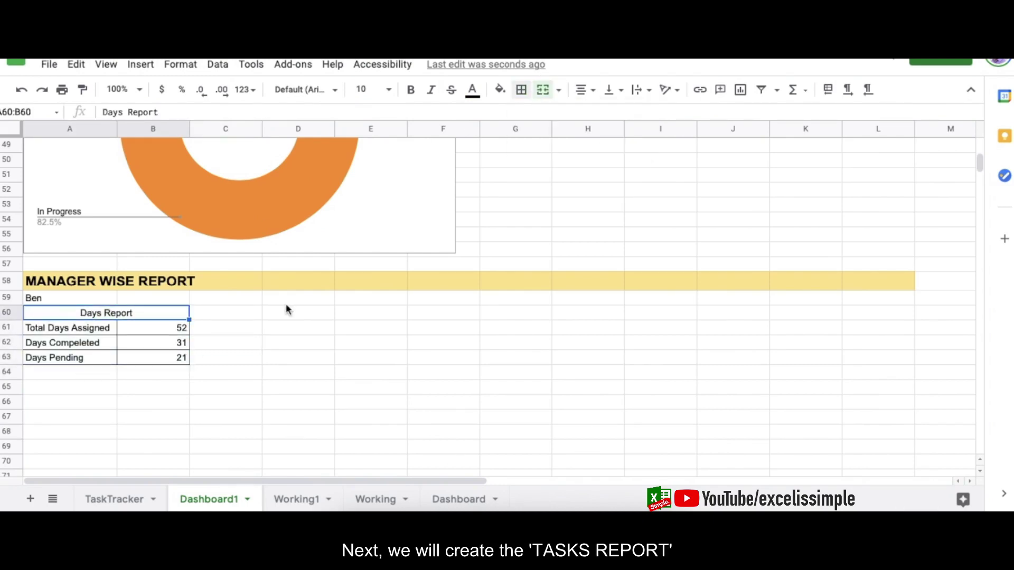
Step: Enter the heading Tasks Report in D60 and the labels Completed, Not Started and In Progress in D61:D63
left_click(287, 305)
type("Tasks Report")
key("Return")
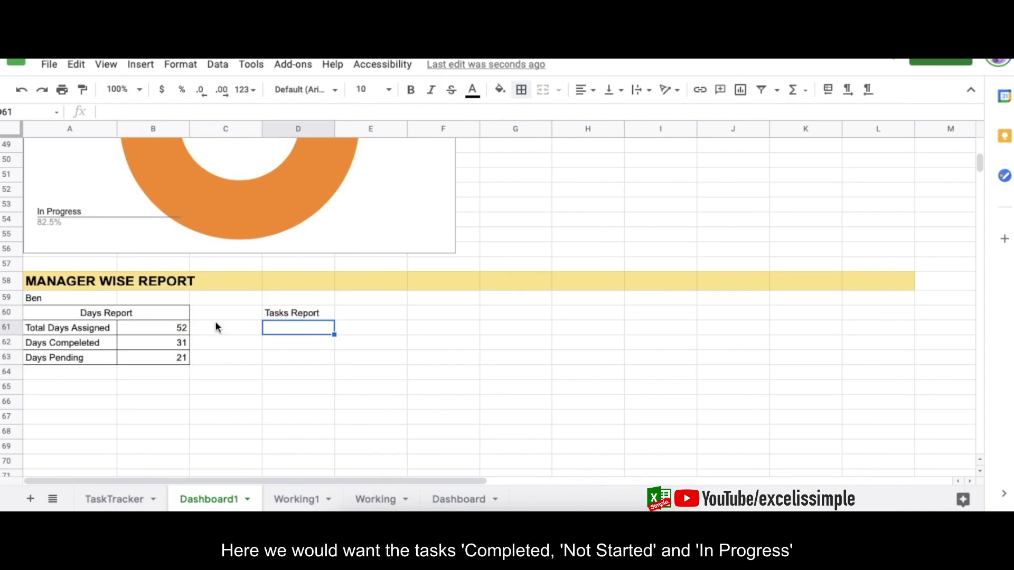
type("Completed")
key("Return")
type("Not Started")
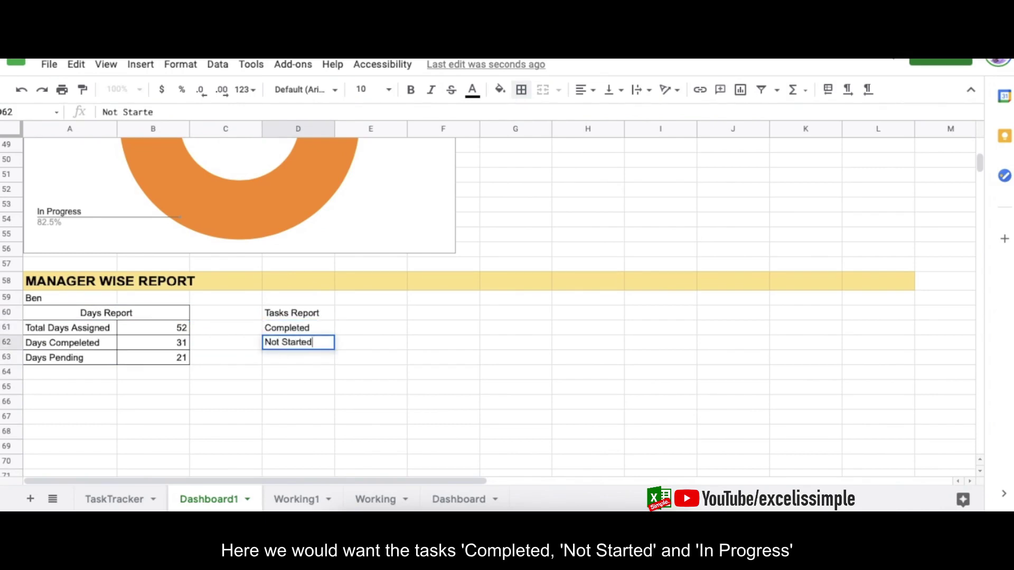
key("Return")
type("In Progress")
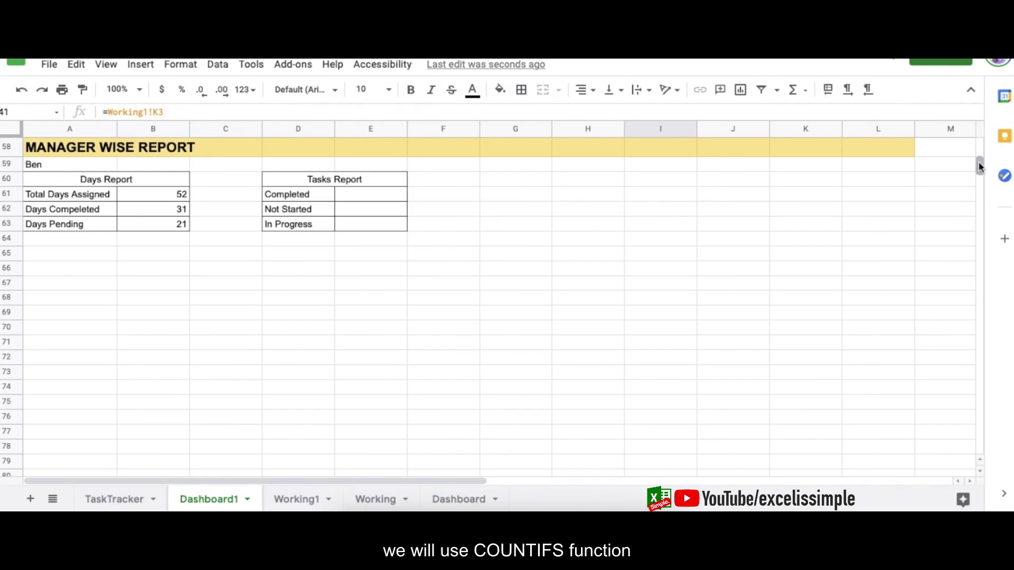
Step: Count the manager's completed tasks in E61 with =countifs(TaskTracker!C:C,A59,TaskTracker!H:H,"100%")
left_click(362, 193)
type("=countifs(")
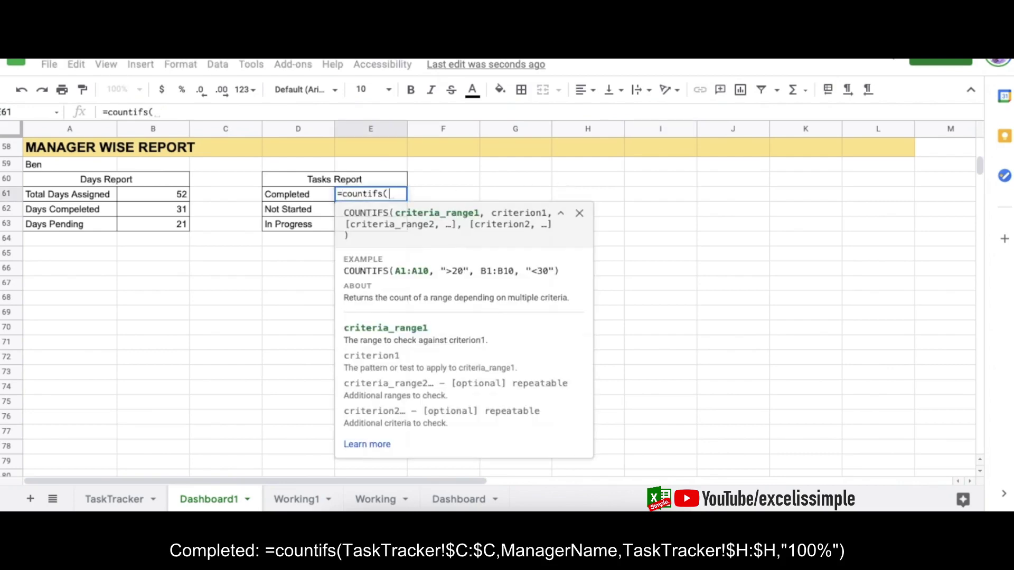
left_click(118, 506)
left_click(202, 130)
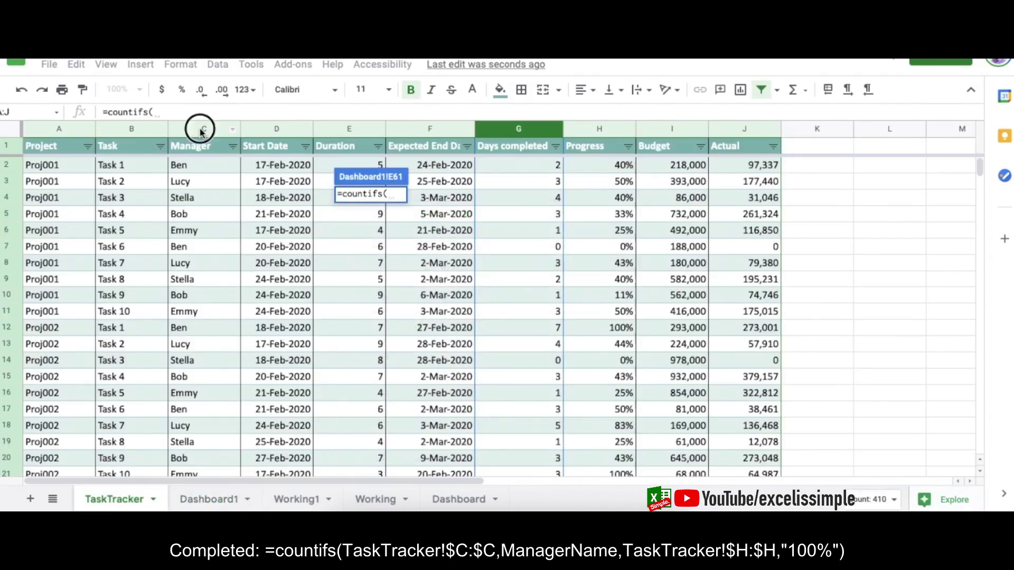
type(",")
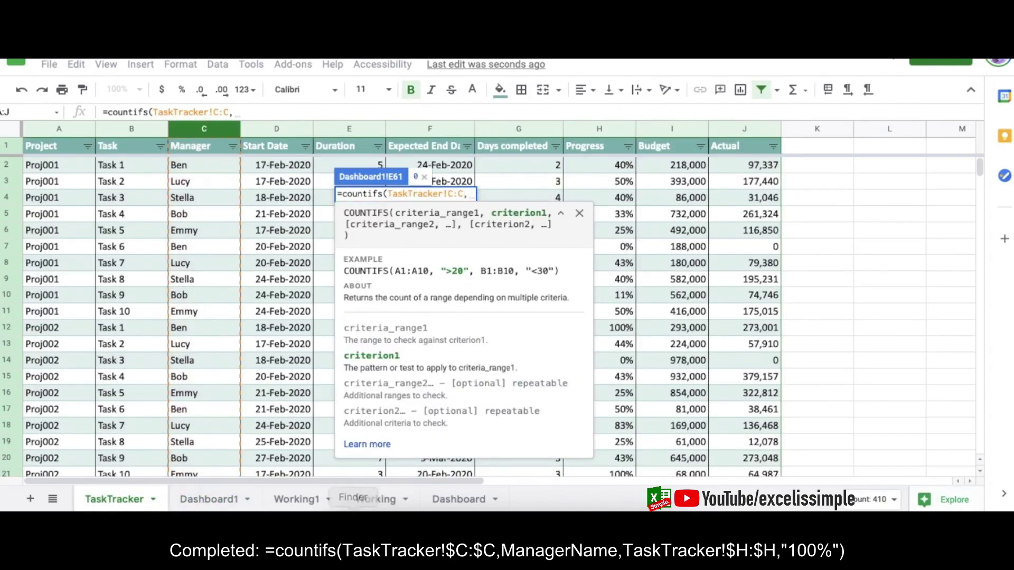
left_click(210, 496)
left_click(59, 167)
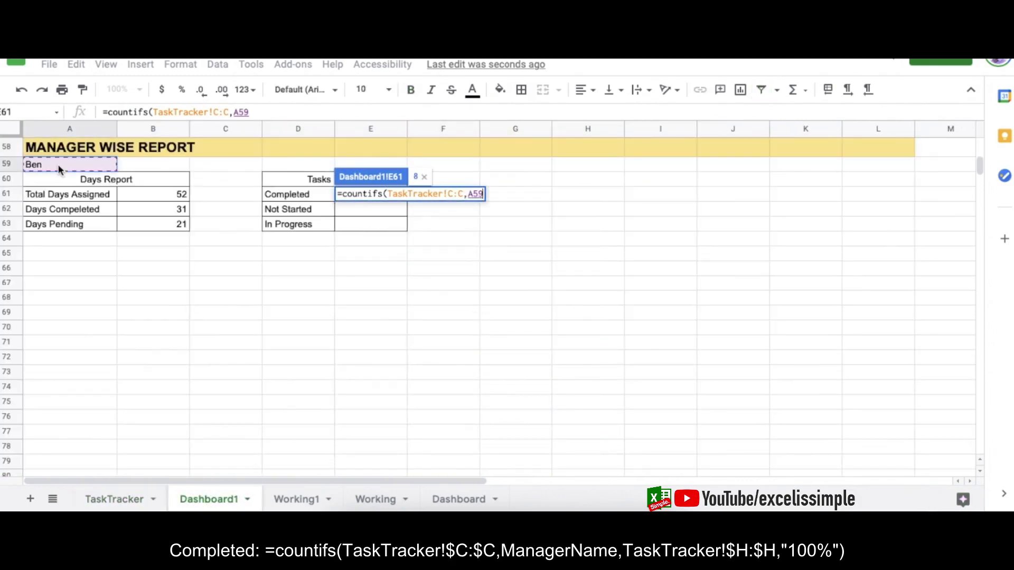
type(",")
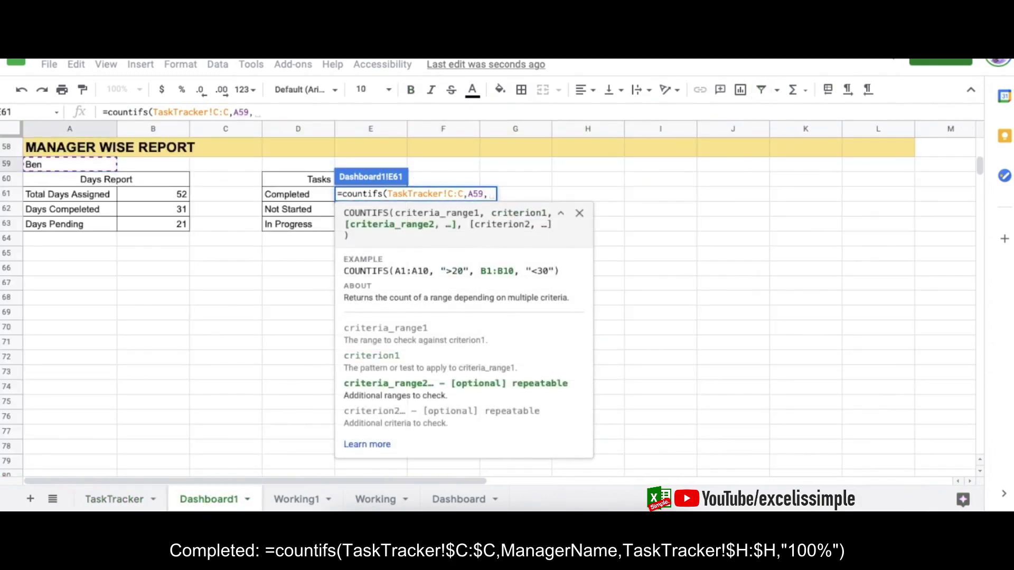
left_click(117, 499)
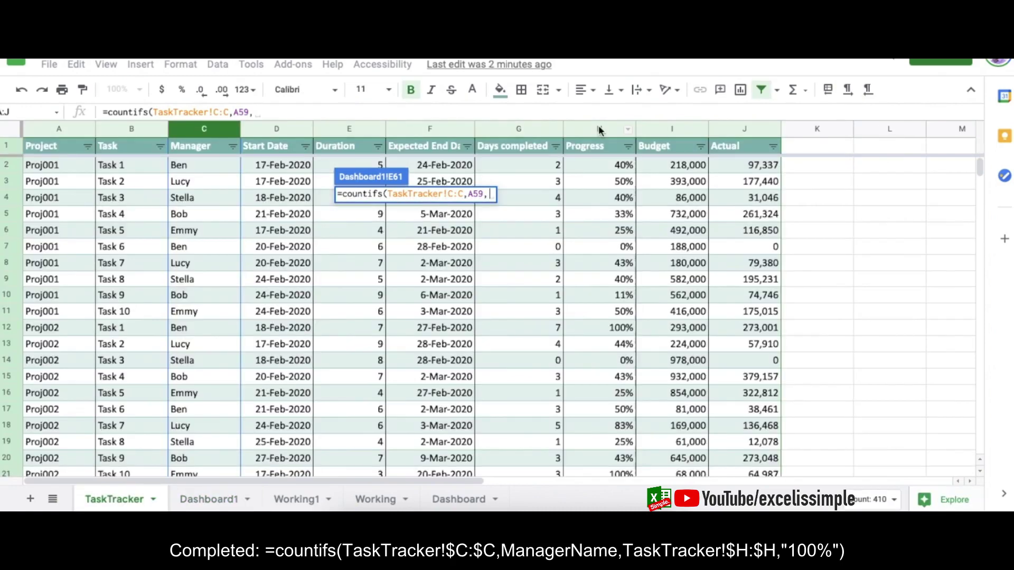
left_click(597, 129)
type(",")
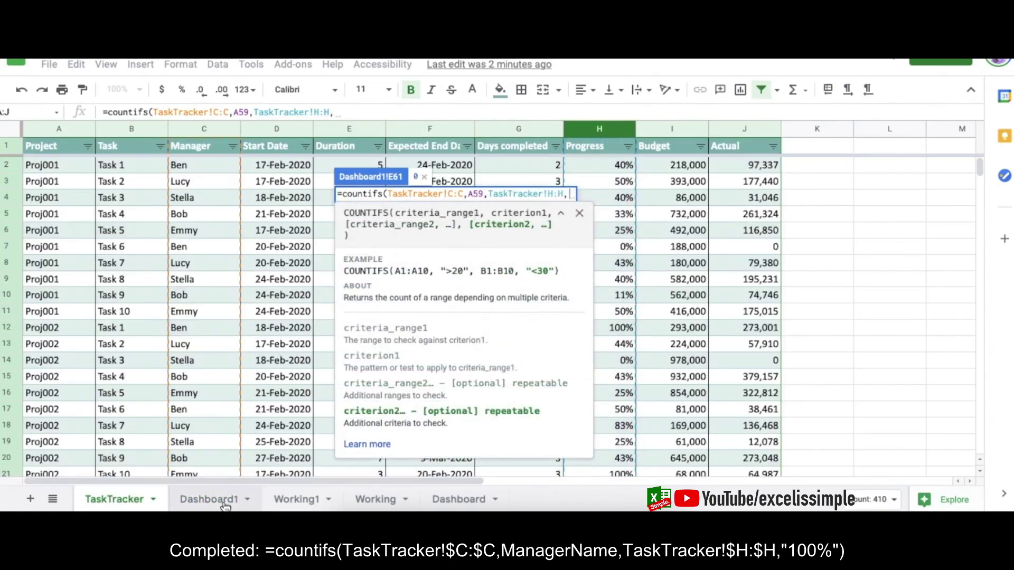
left_click(231, 499)
type("\"1")
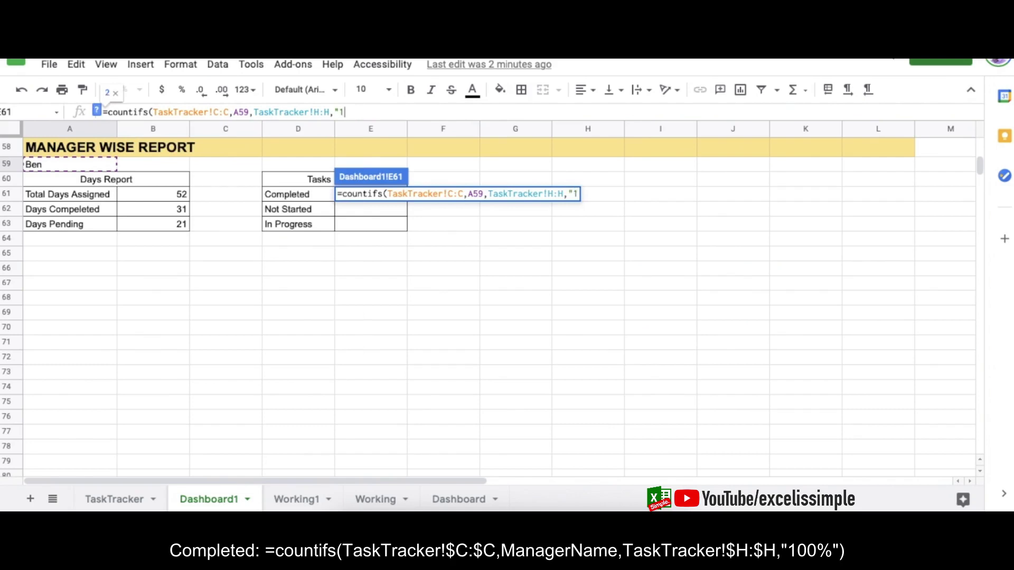
type("00%\")")
key("Return")
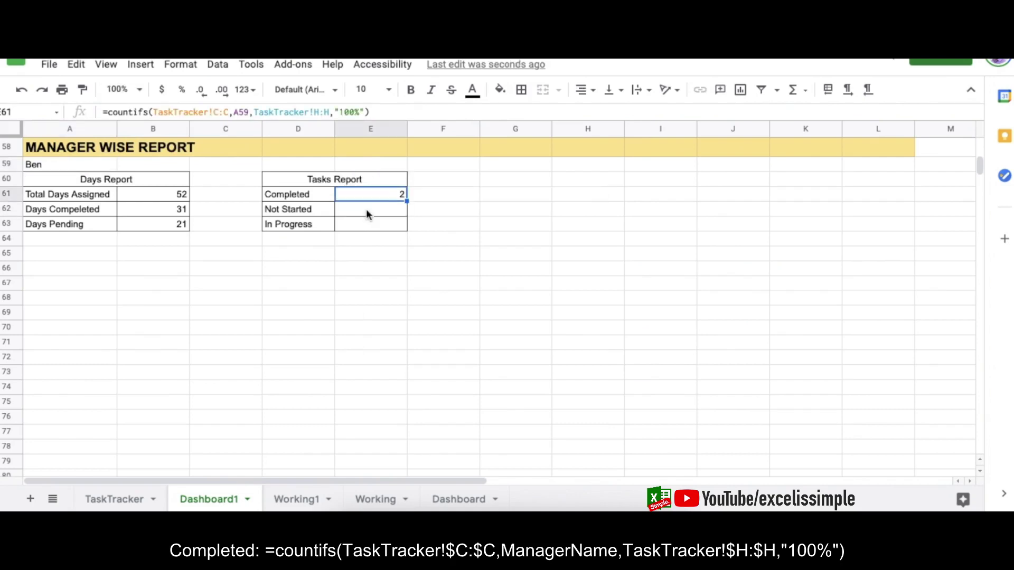
Step: Copy the E61 formula text into E62 and change its progress criterion to "0%" to count tasks not started
left_click_drag(391, 112, 16, 112)
key("ctrl+c")
key("Return")
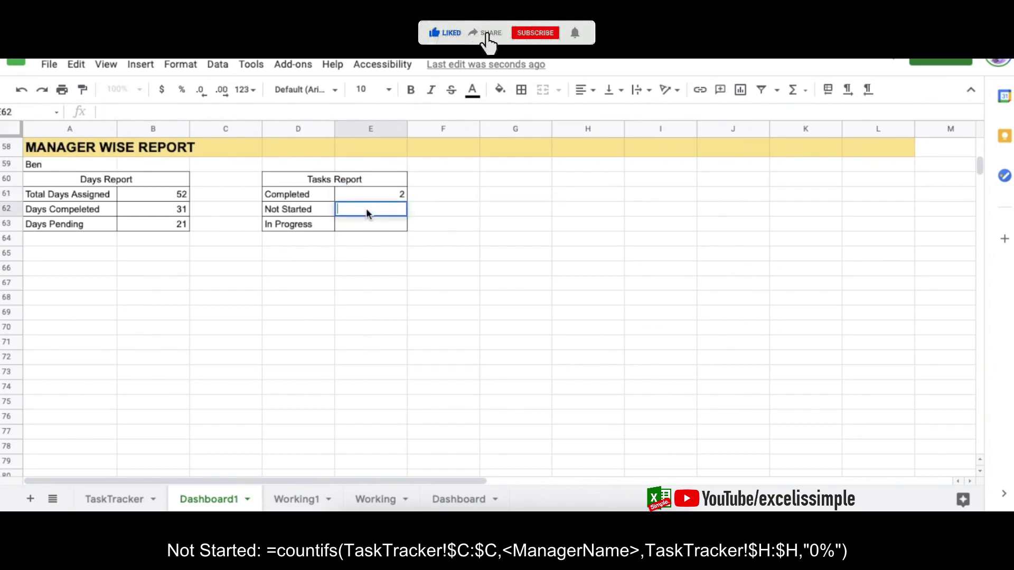
key("ctrl+v")
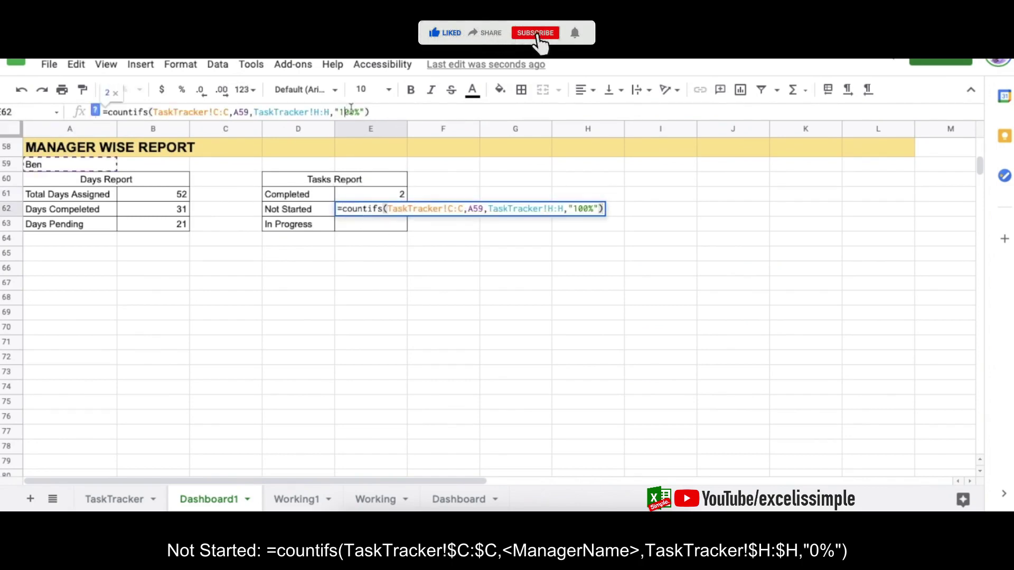
left_click(349, 112)
key("BackSpace")
key("BackSpace")
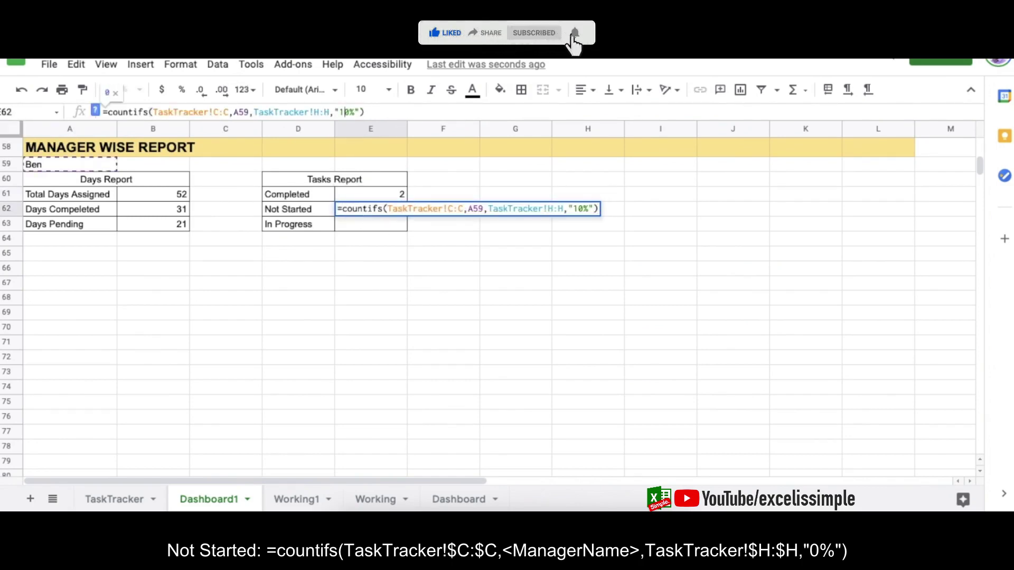
key("Return")
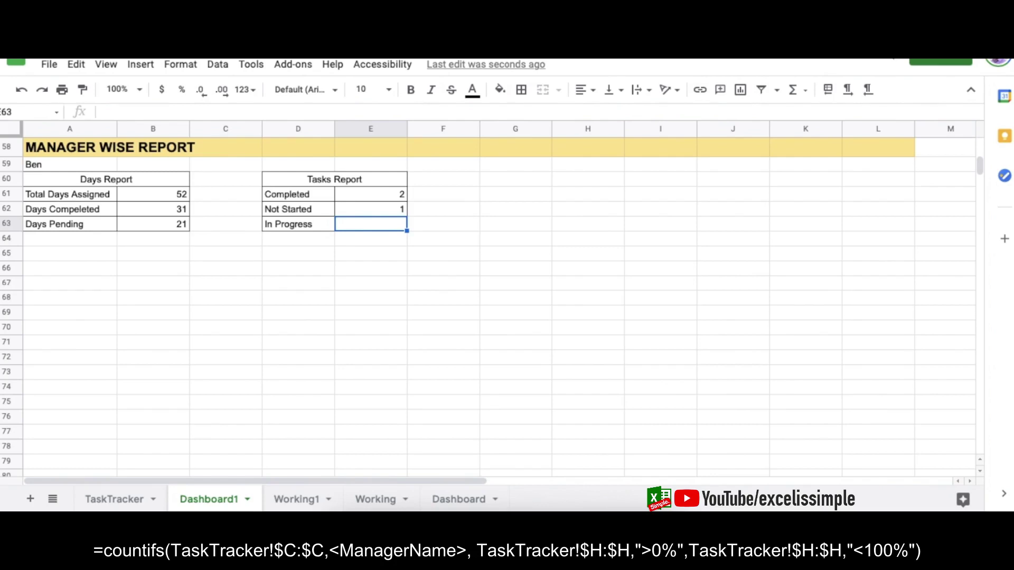
Step: Count the manager's in-progress tasks in E63 with =countifs(TaskTracker!C:C,A59,TaskTracker!H:H,">0%",TaskTracker!H:H,"<100%")
type("=countifs(")
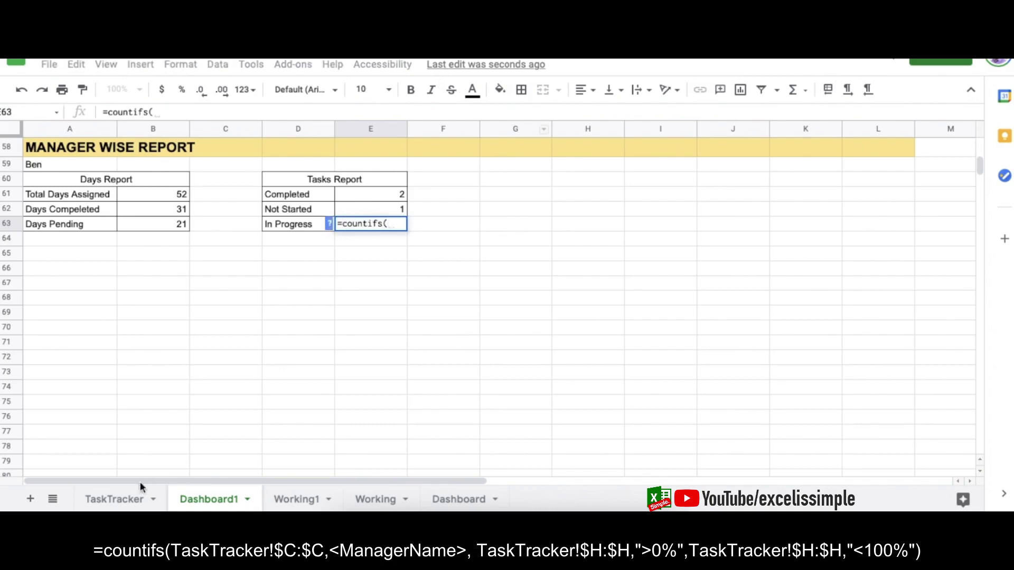
left_click(122, 499)
left_click(204, 130)
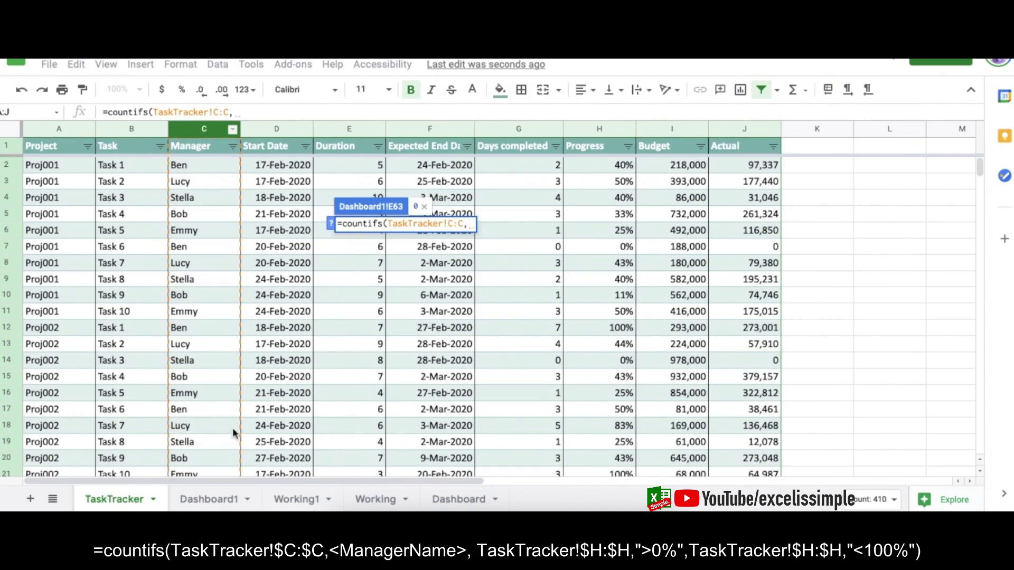
type(",")
left_click(36, 163)
type(",")
left_click(110, 504)
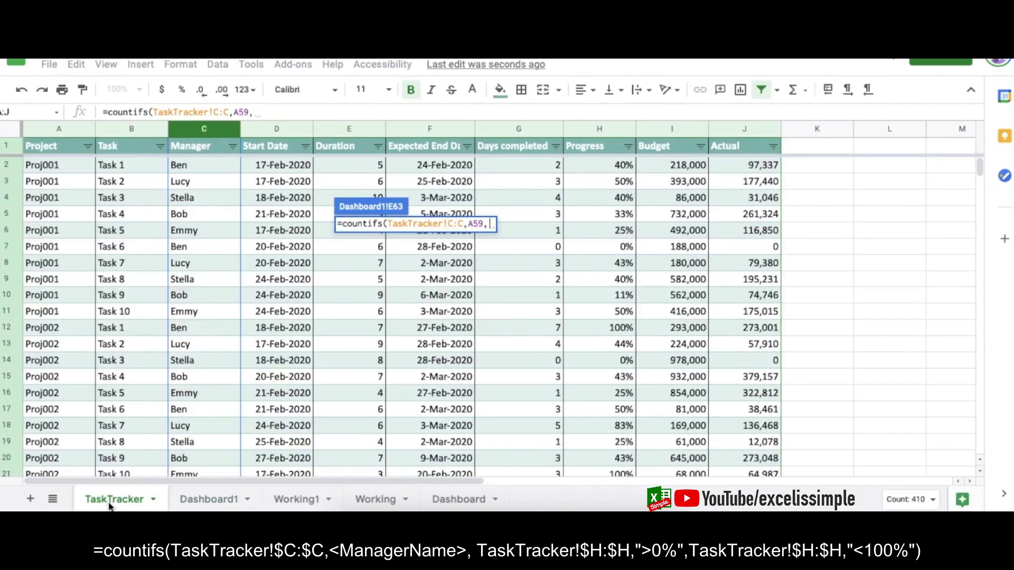
left_click(597, 130)
type(",\"")
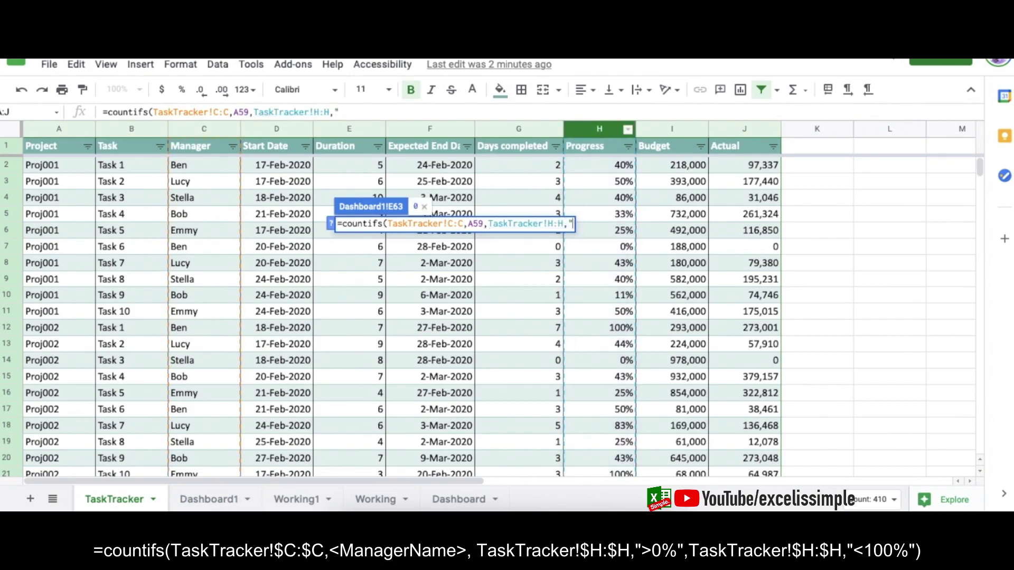
type(">0%\",")
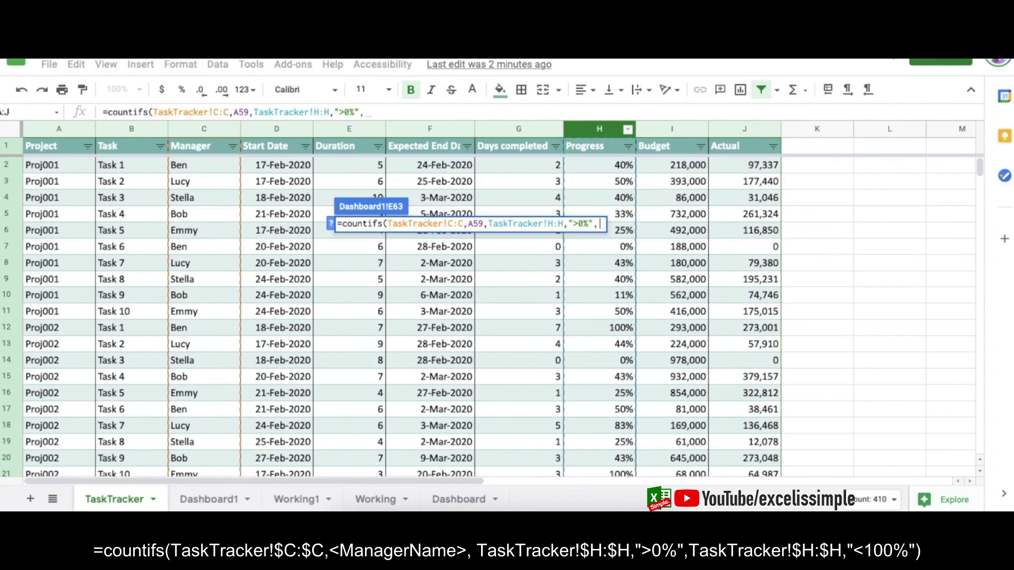
left_click(586, 129)
type(",\"<100%\")")
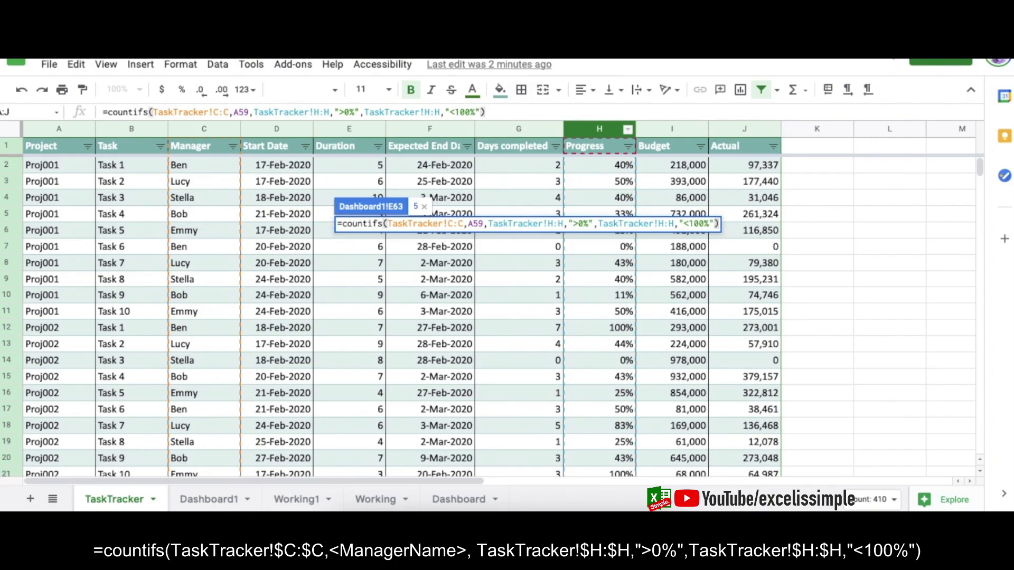
key("Return")
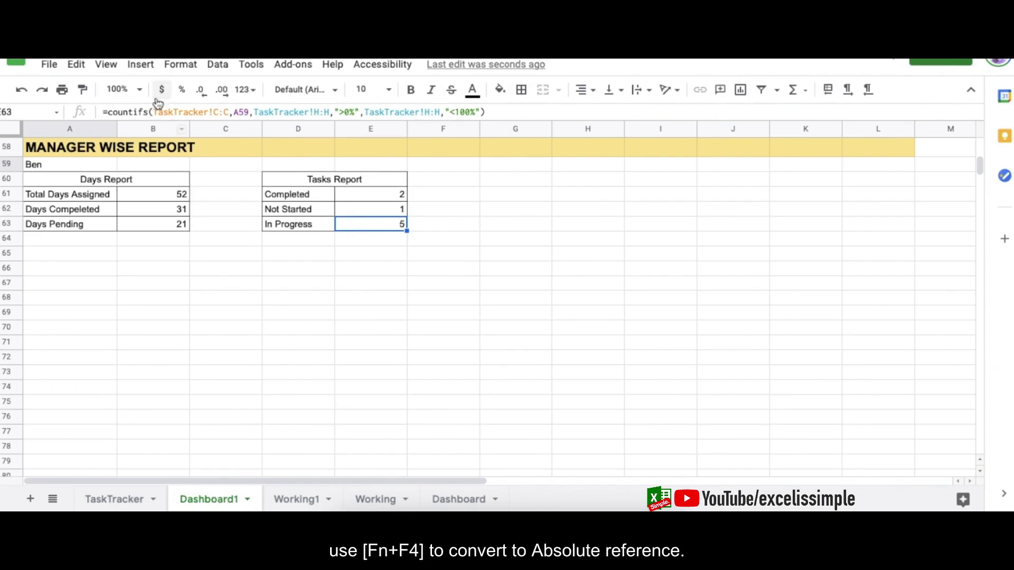
Step: Convert the TaskTracker column references in the B61 and E63 report formulas to absolute references, such as $C:$C
left_click(154, 195)
left_click(199, 112)
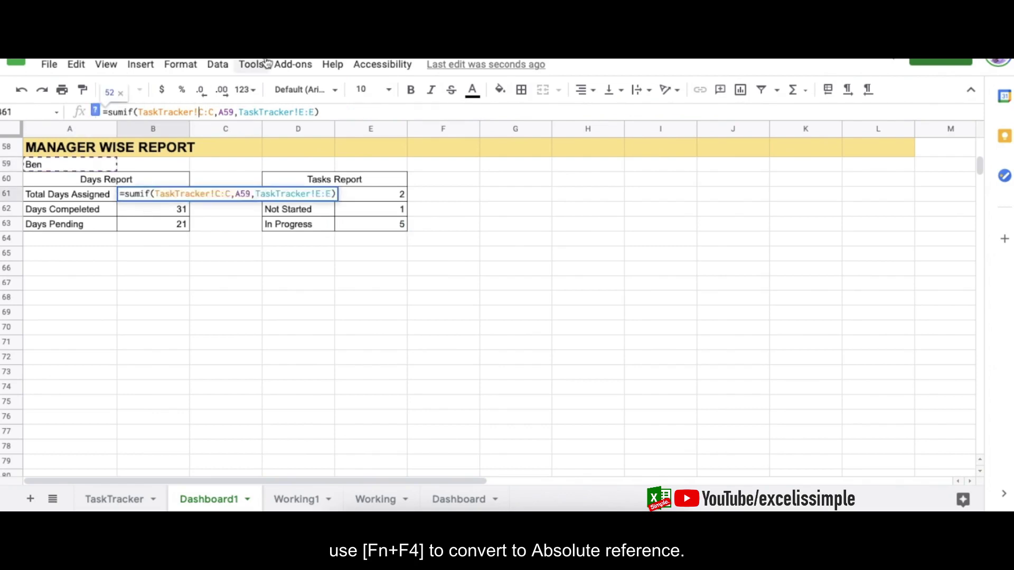
type("$")
key("Right")
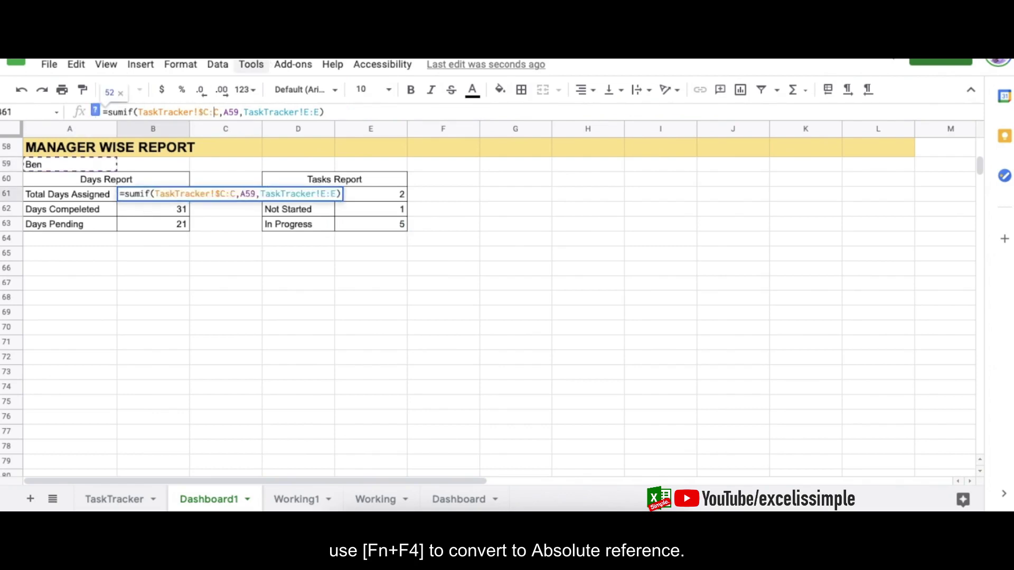
type("$")
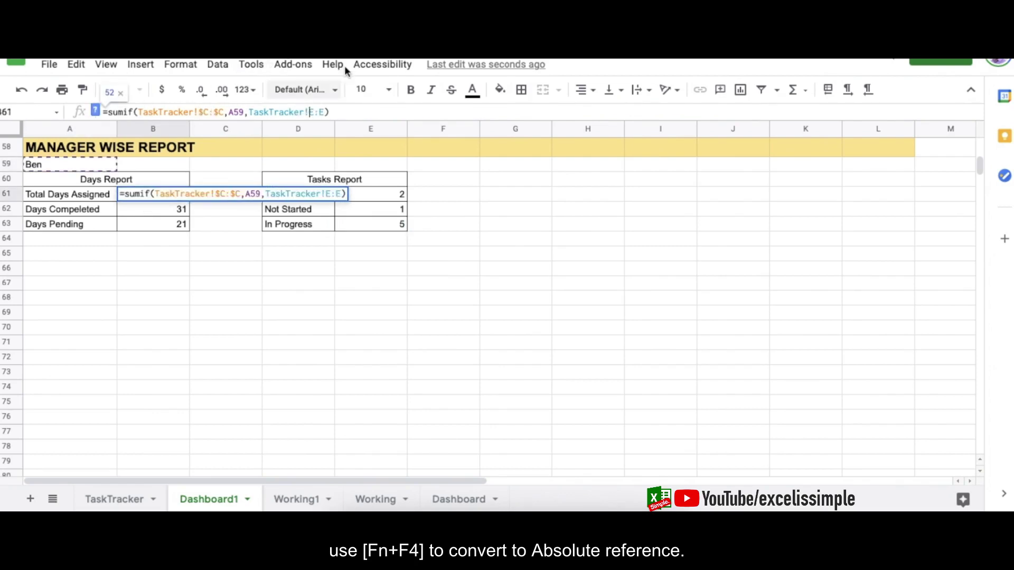
left_click(322, 112)
key("F4")
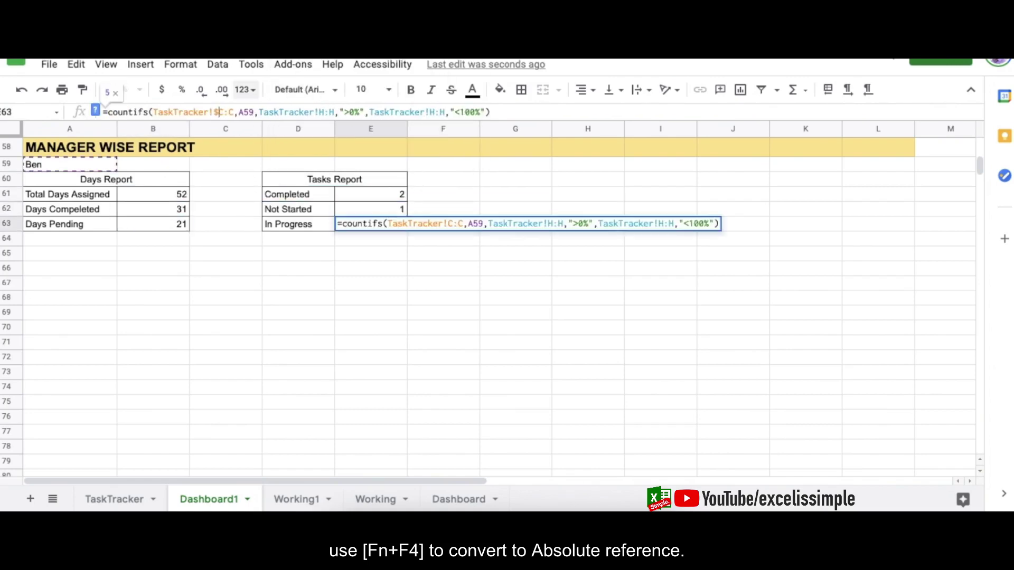
key("F4")
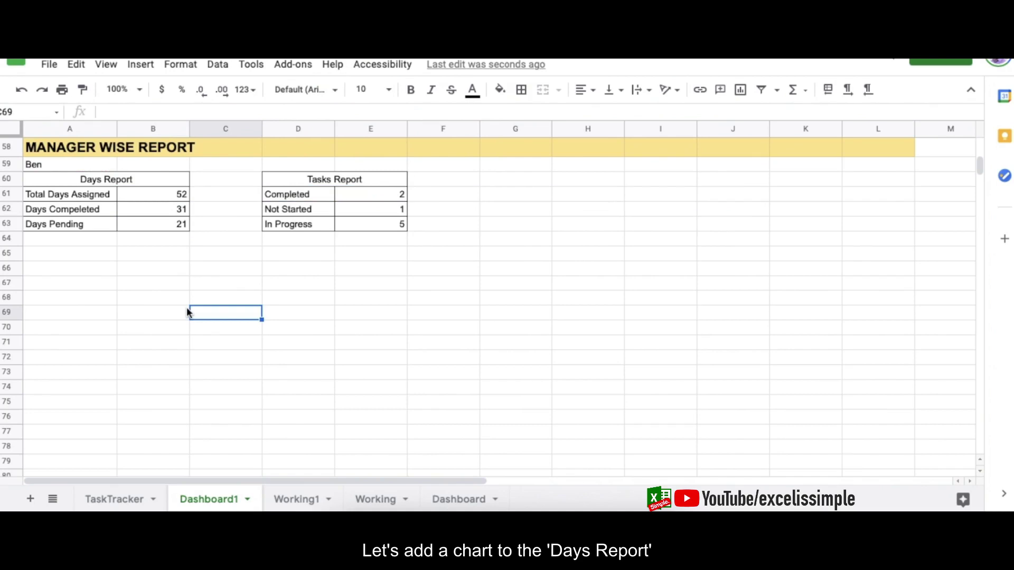
Step: Insert a column chart from the completed and pending days in A62:B63 and fit it below the Days Report table
left_click_drag(73, 209, 182, 223)
left_click(140, 64)
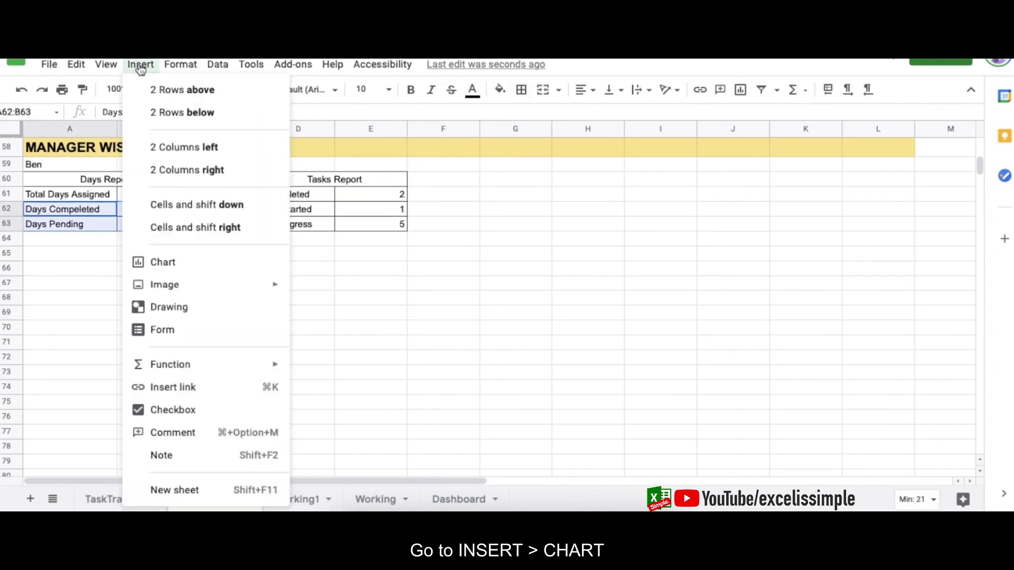
left_click(169, 264)
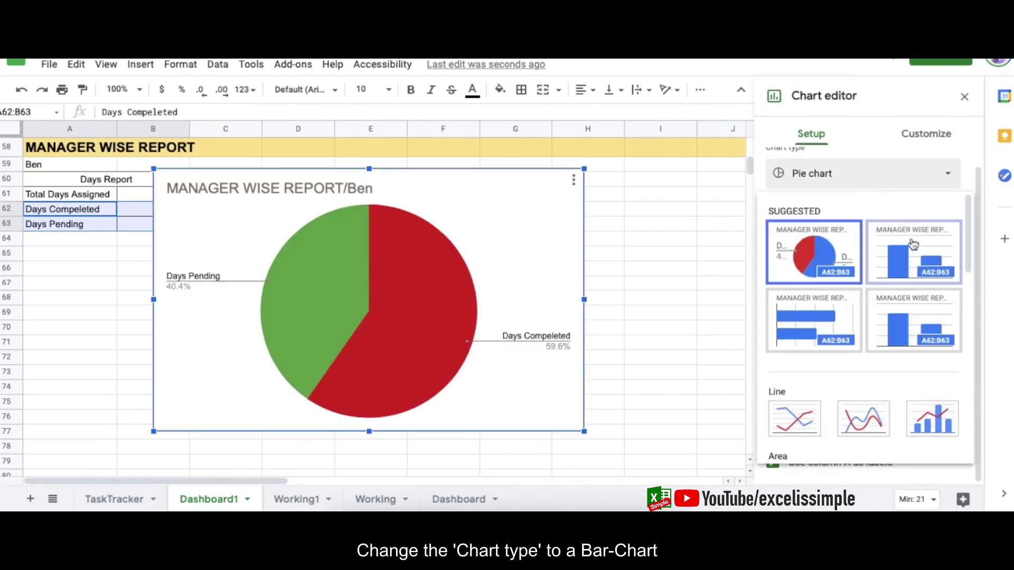
left_click(921, 240)
left_click_drag(561, 172, 403, 244)
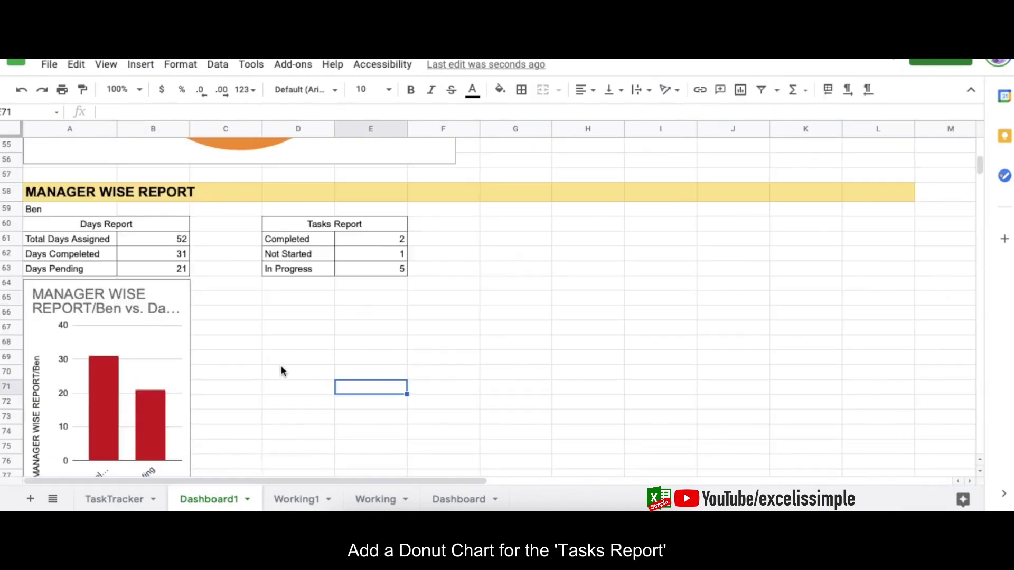
Step: Insert a doughnut chart of the completed, not started and in-progress task counts in D61:E63
left_click_drag(294, 239, 295, 254)
left_click_drag(380, 257, 385, 269)
left_click(141, 64)
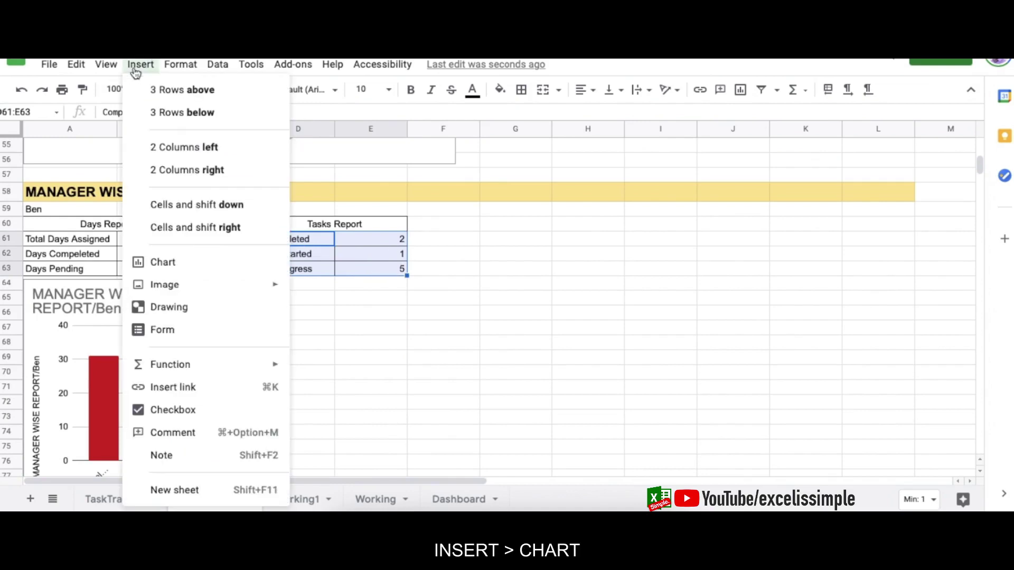
left_click(164, 260)
left_click(855, 182)
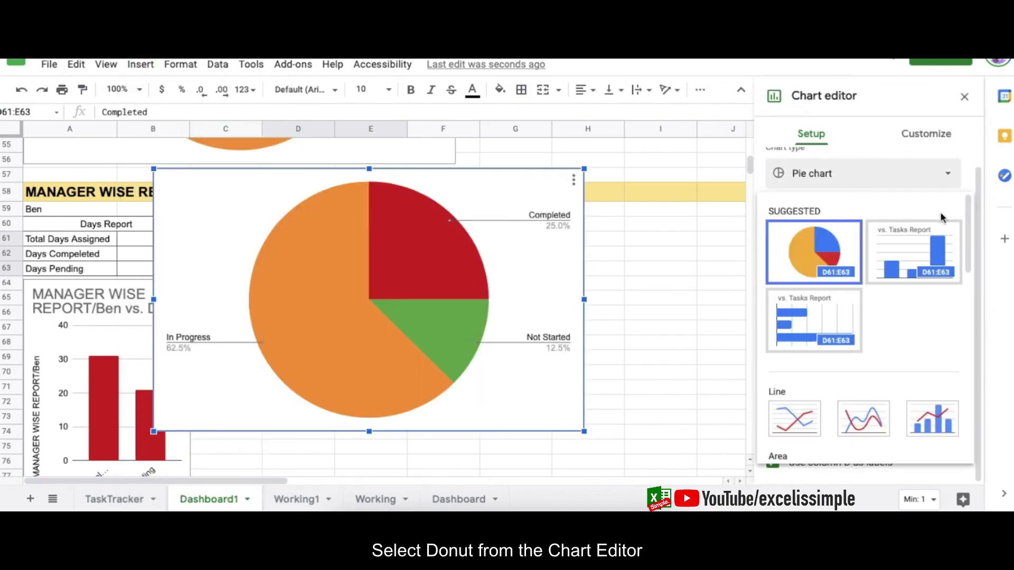
scroll(867, 317, "down", 5)
left_click(862, 303)
Step: Move the doughnut chart below the Tasks Report table and narrow it to about the table's width
left_click_drag(573, 165, 597, 291)
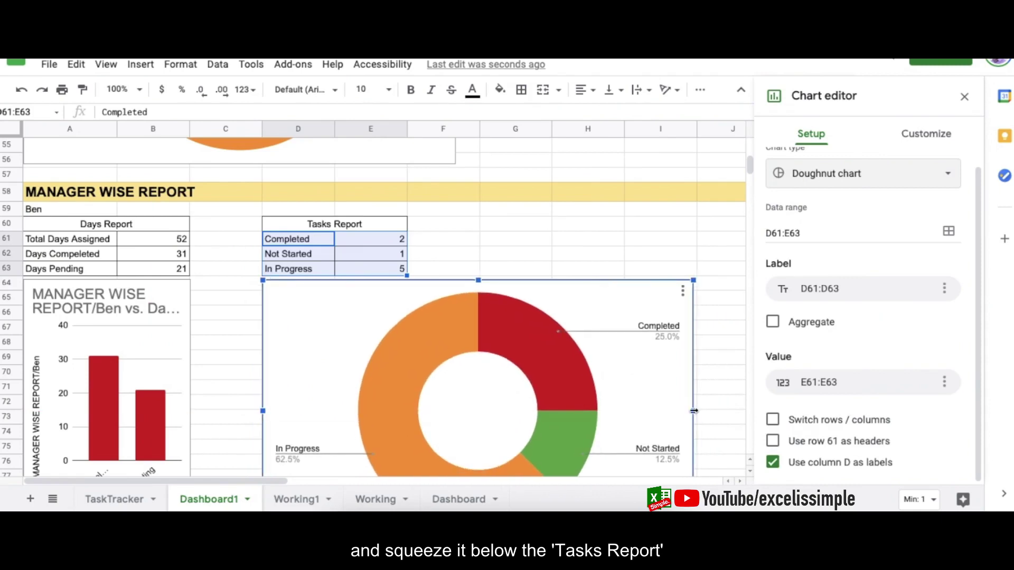
left_click_drag(696, 411, 391, 344)
left_click(515, 328)
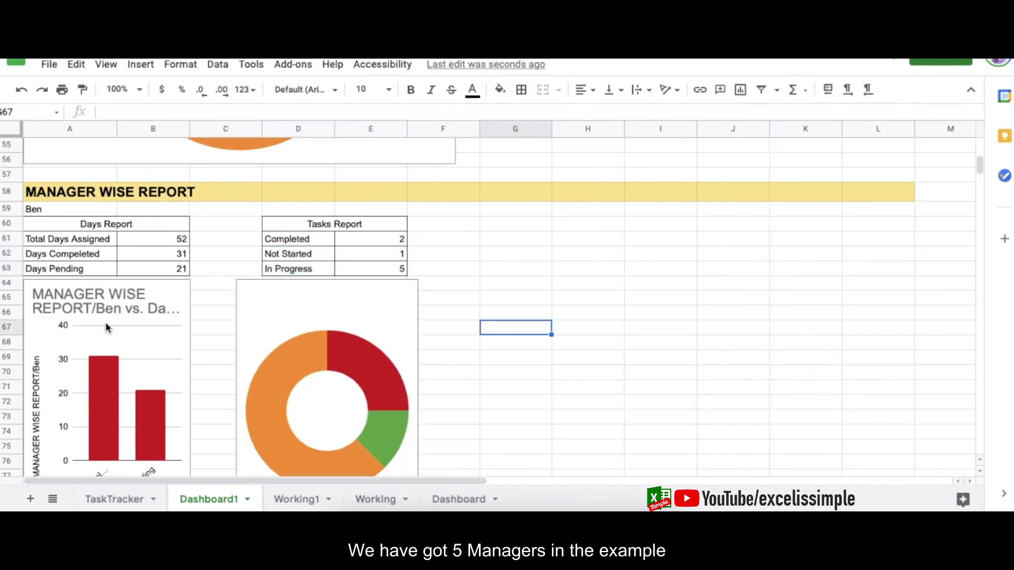
Step: Test the manager-wise report by entering another manager's name from TaskTracker in A59, and undo the change
left_click(108, 497)
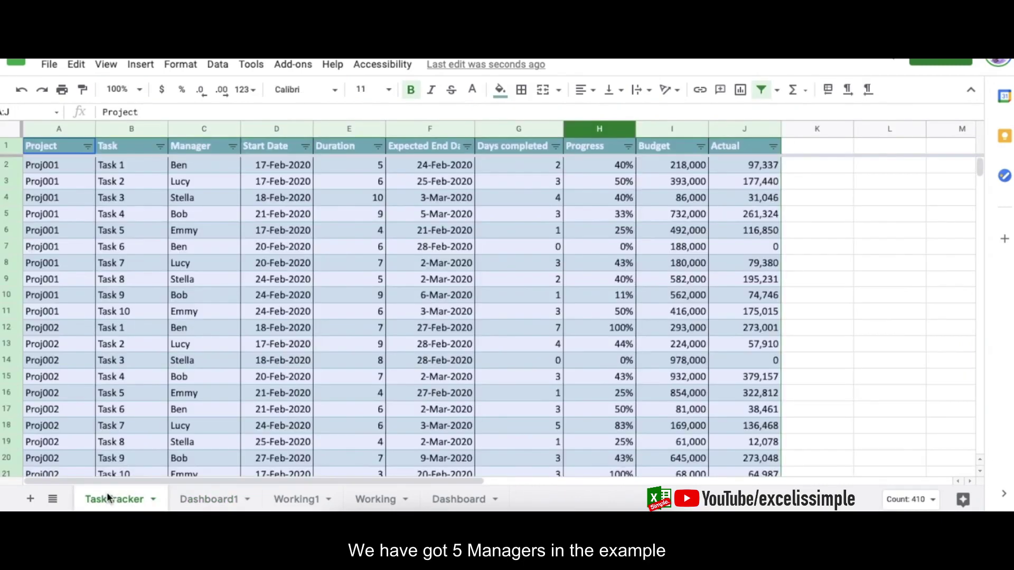
left_click(195, 501)
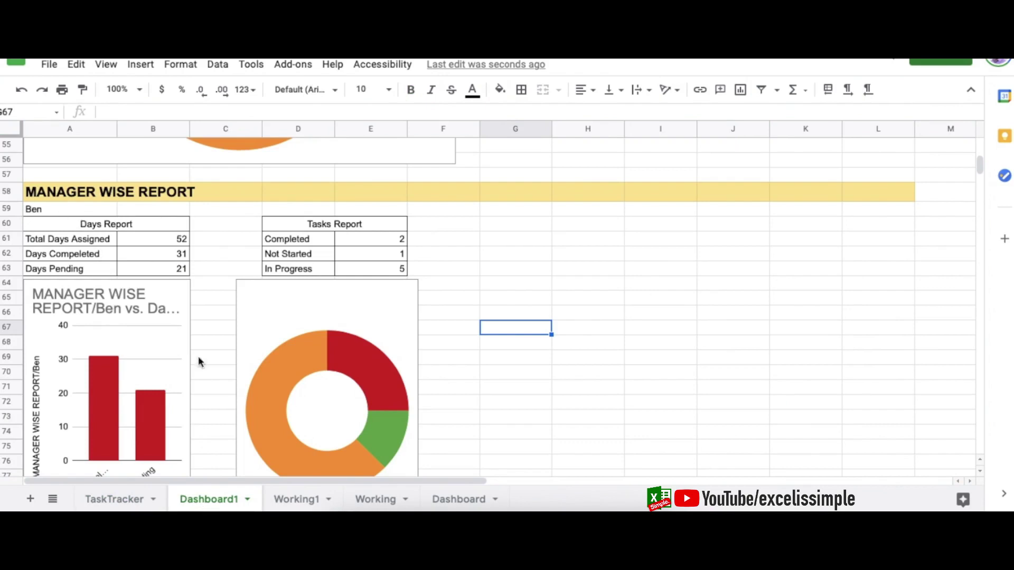
left_click(90, 213)
type("Lucy")
key("Return")
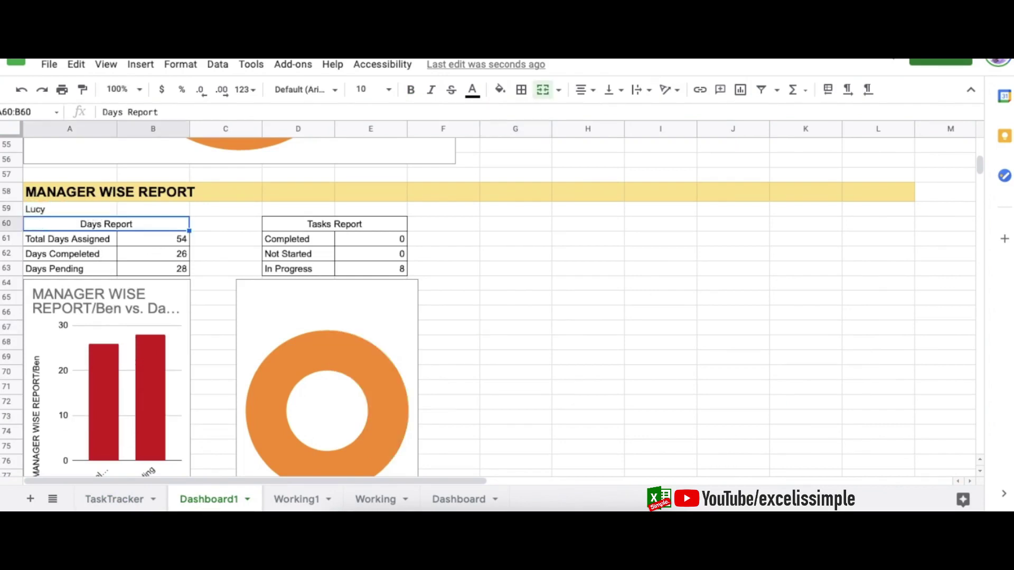
key("ctrl+z")
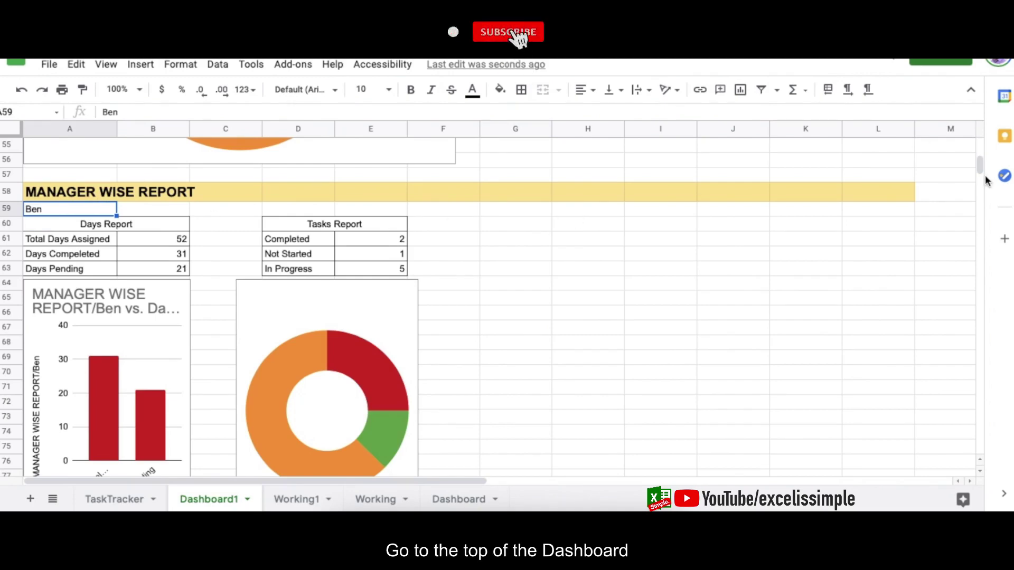
Step: Hide the gridlines on the Dashboard1 sheet
left_click_drag(980, 171, 980, 149)
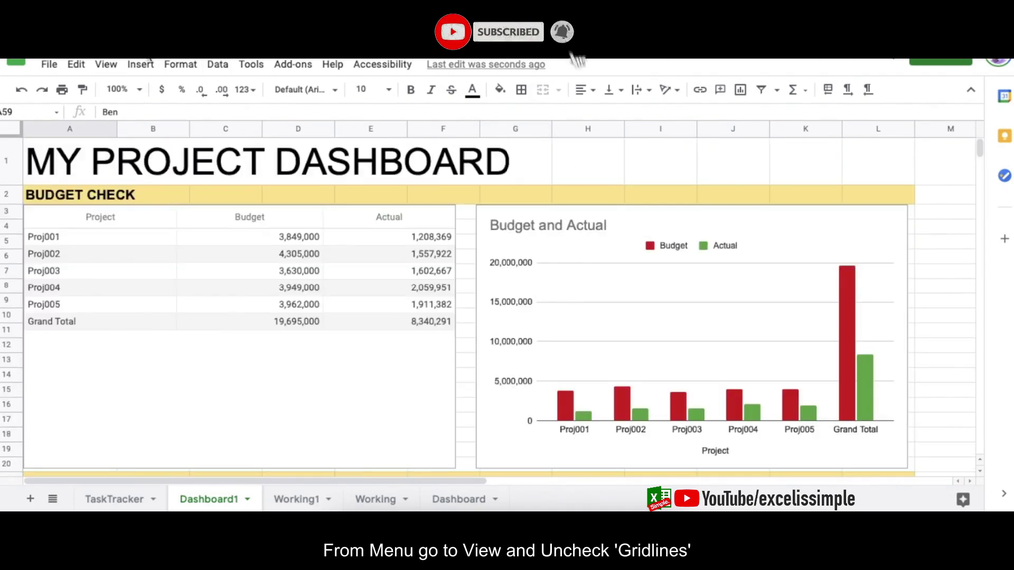
left_click(106, 64)
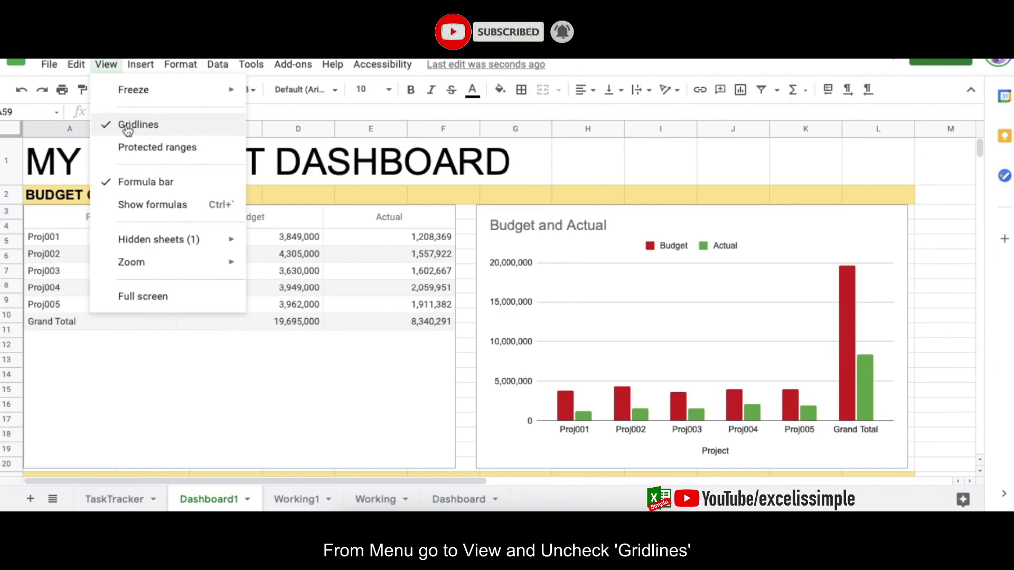
left_click(128, 125)
Step: Turn on data labels for all series in the Budget and Actual column chart
left_click(637, 227)
left_click(897, 217)
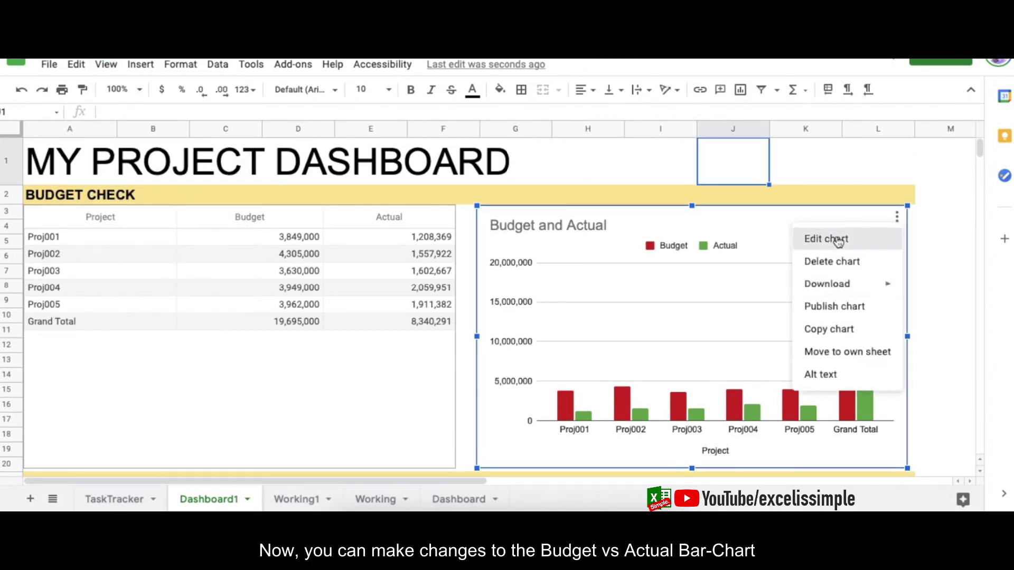
left_click(808, 238)
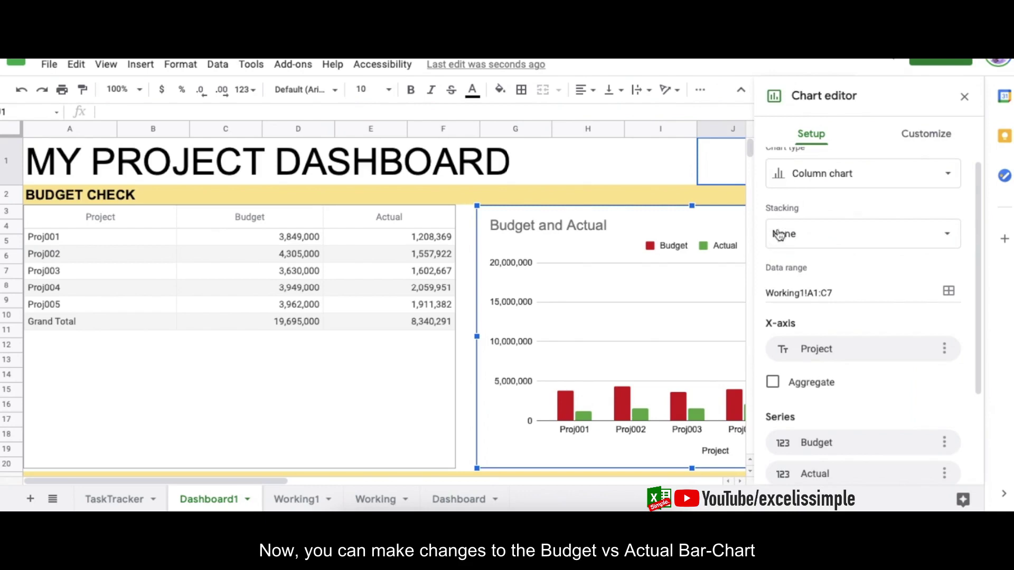
scroll(973, 355, "down", 3)
scroll(973, 355, "up", 3)
left_click(936, 136)
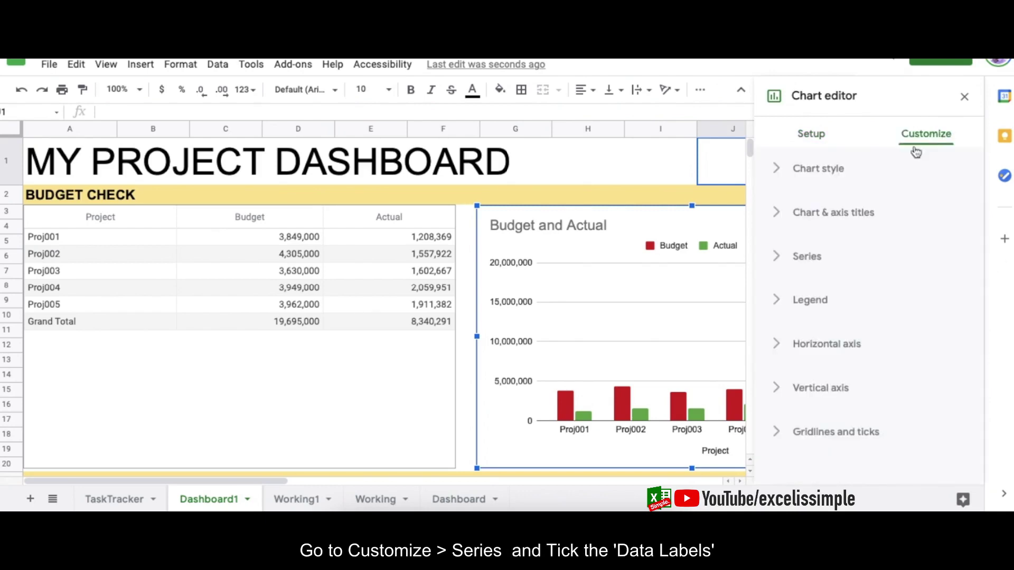
left_click(777, 257)
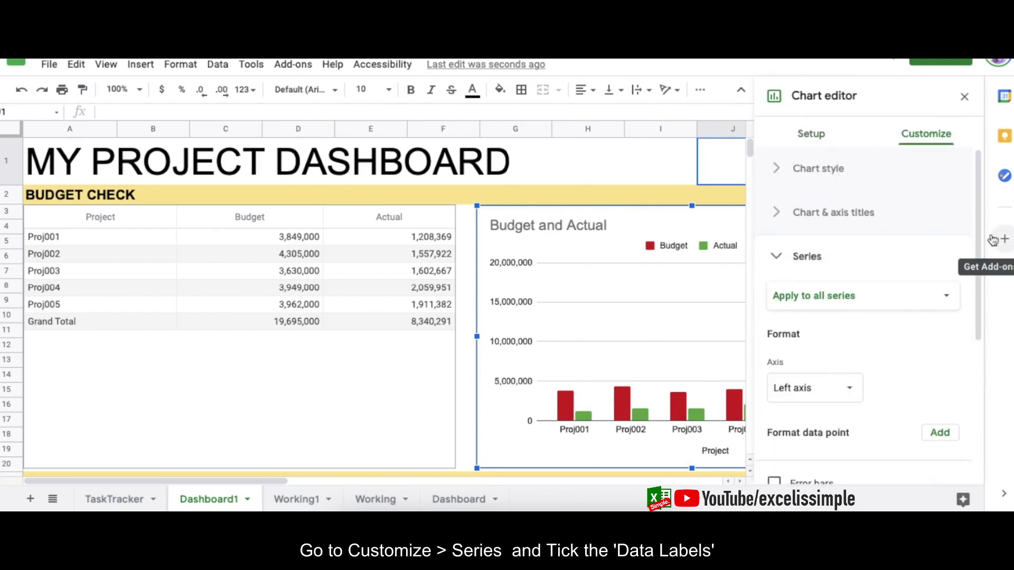
scroll(777, 338, "down", 3)
left_click(775, 333)
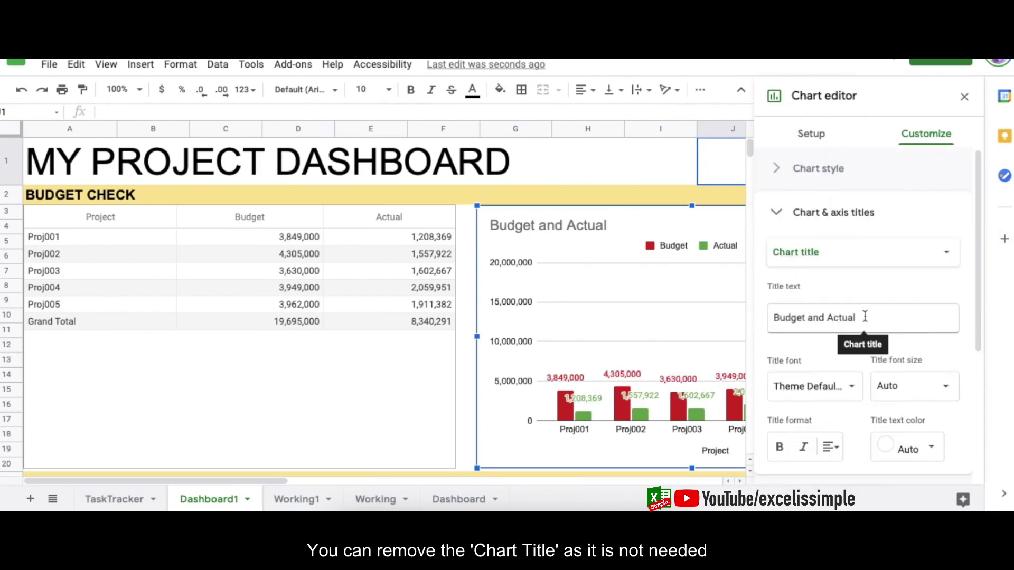
Step: Remove the title text "Budget and Actual" from the budget chart and close the chart settings
left_click(850, 319)
key("ctrl+a")
key("BackSpace")
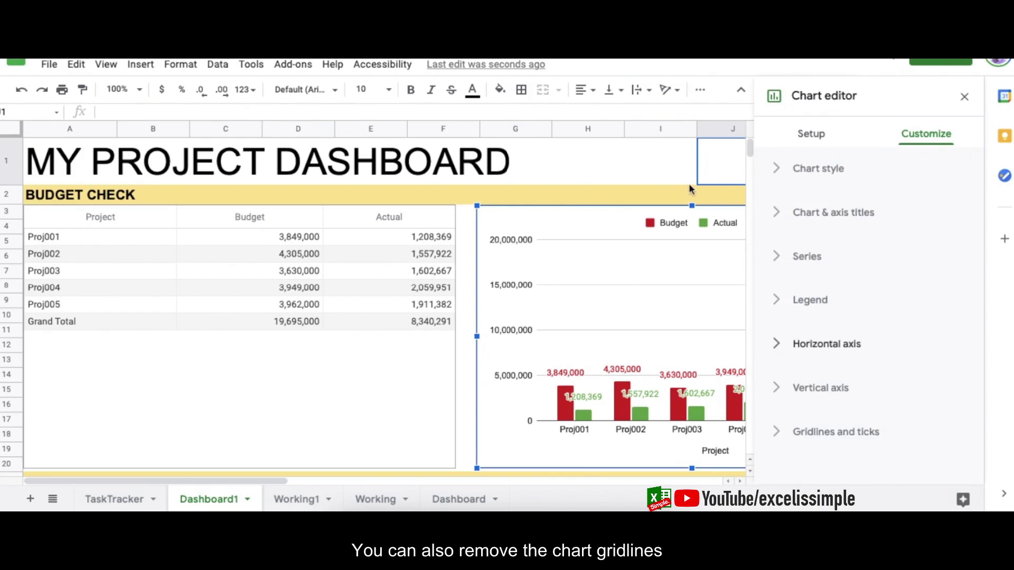
left_click(665, 194)
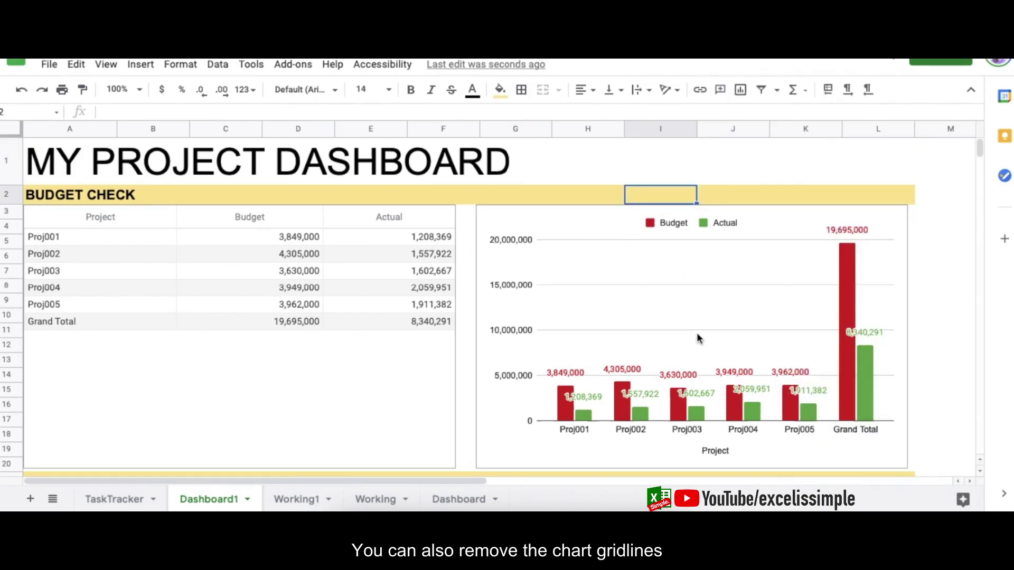
Step: Apply the 3D chart style to the budget and actual column chart
double_click(865, 228)
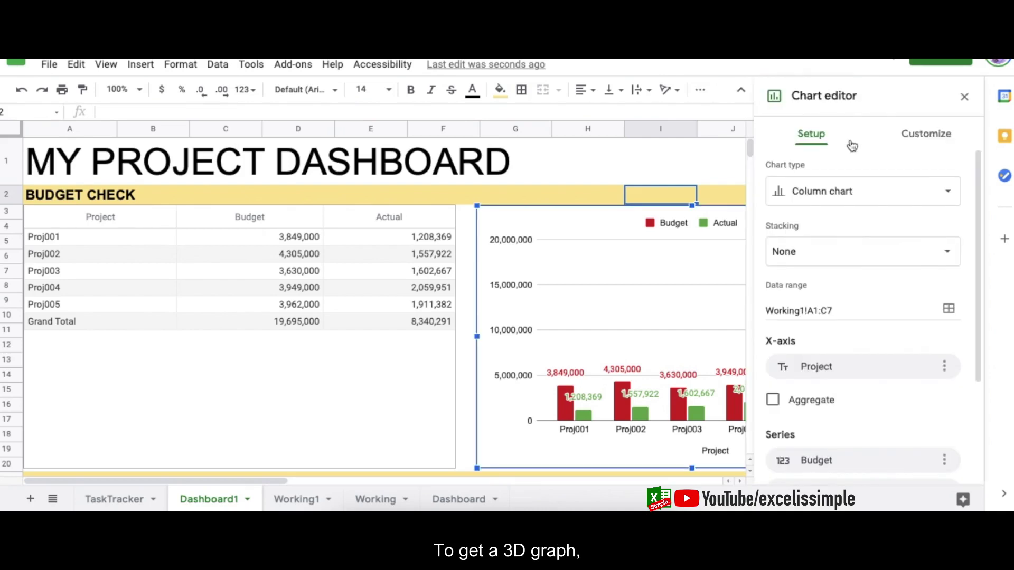
left_click(927, 138)
left_click(778, 169)
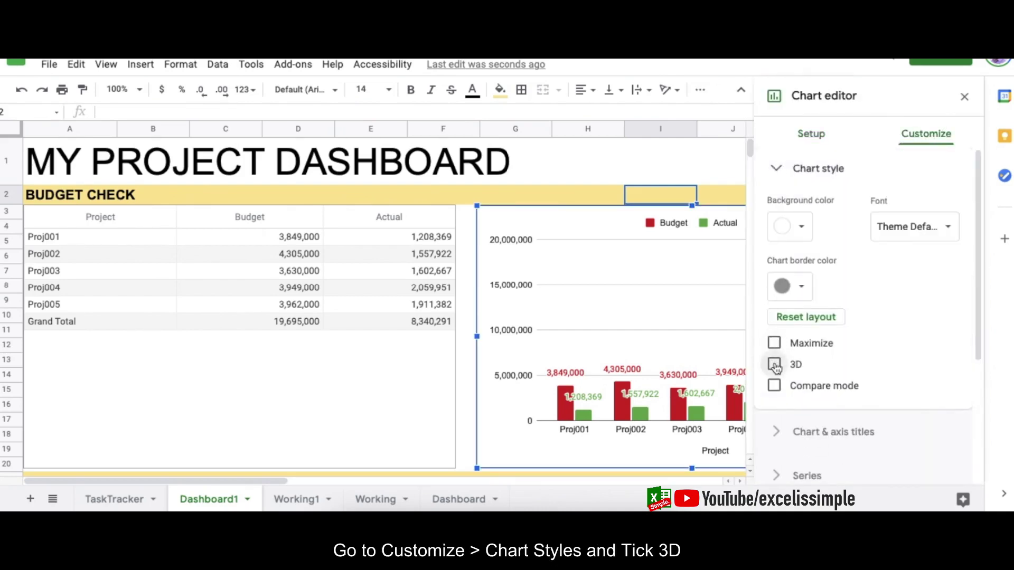
left_click(774, 364)
left_click(731, 175)
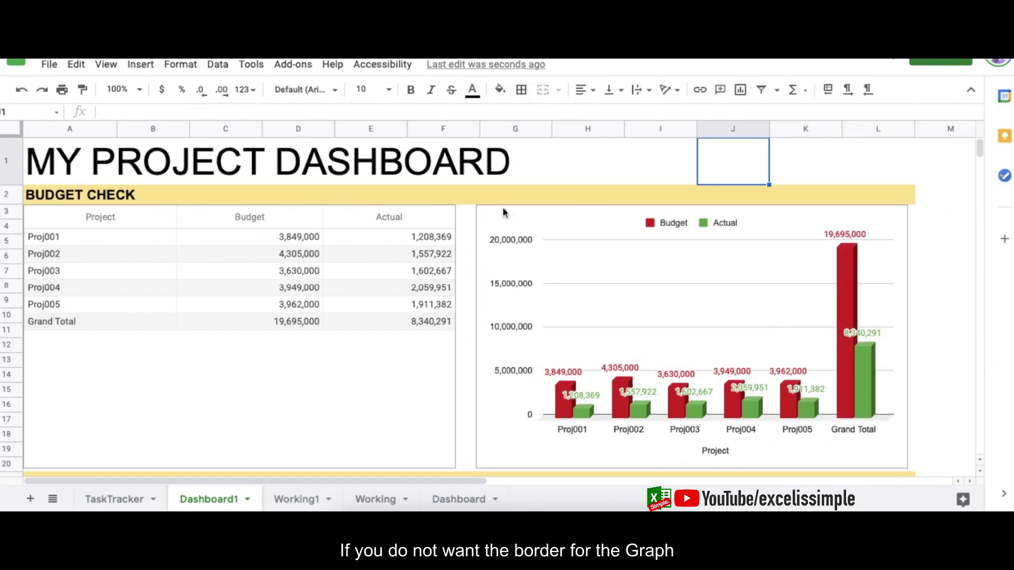
Step: Remove the border colour from the Budget and Actual column chart
left_click(546, 216)
left_click(896, 216)
left_click(840, 238)
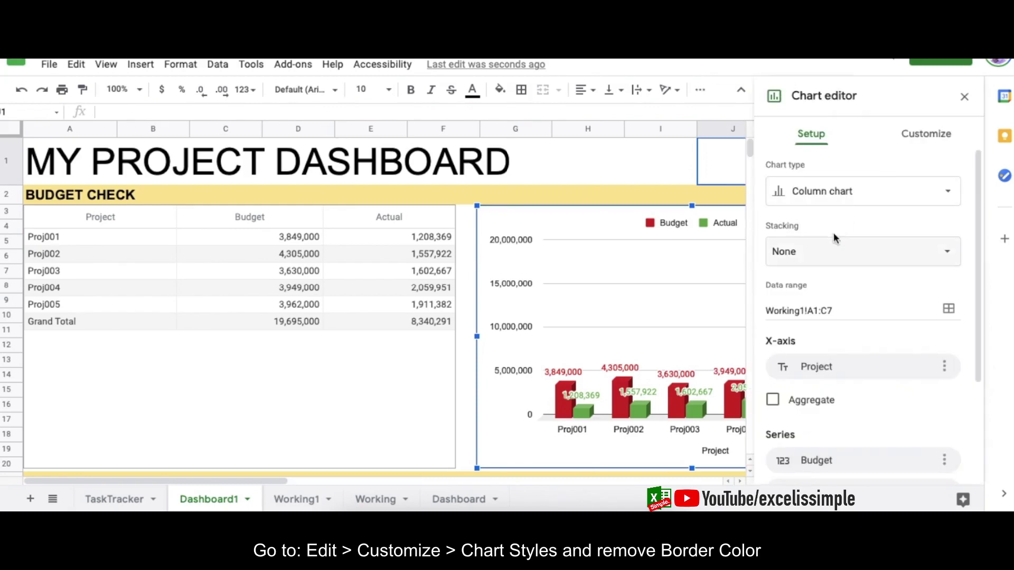
left_click(927, 132)
left_click(822, 174)
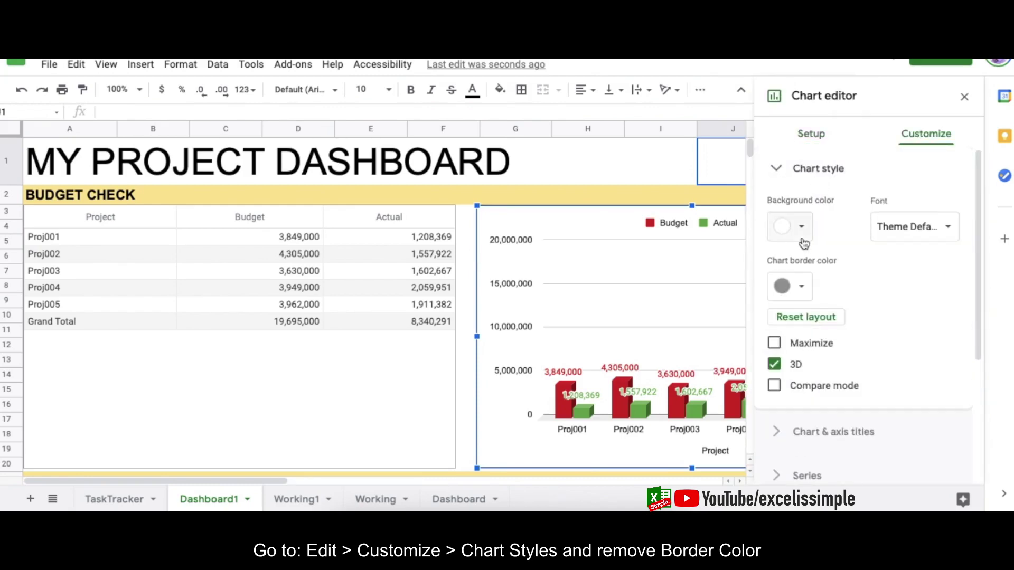
left_click(798, 288)
left_click(816, 321)
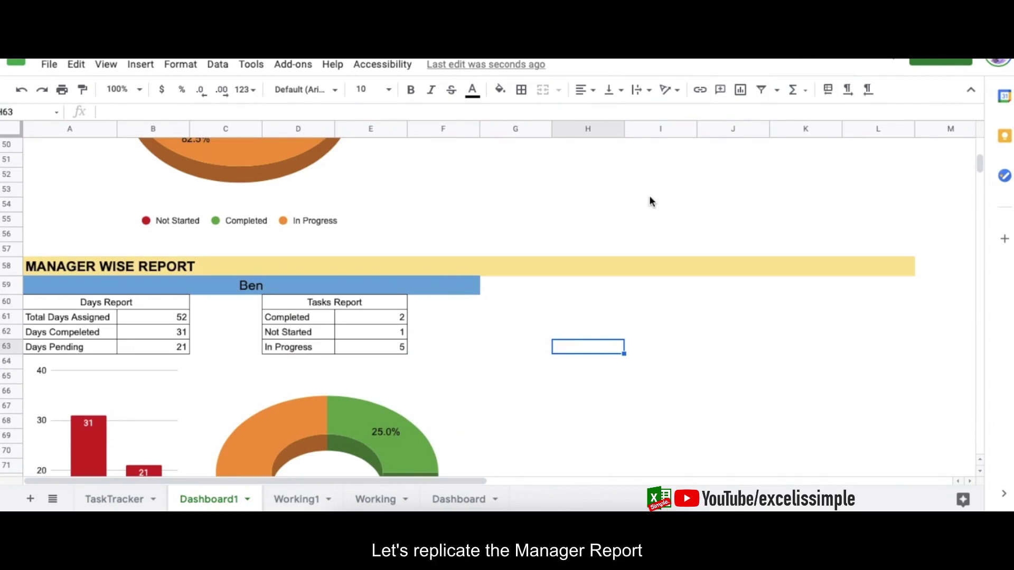
Step: Copy the first manager's header with the Days Report and Tasks Report tables from A59:F63 to G59
left_click_drag(140, 285, 139, 354)
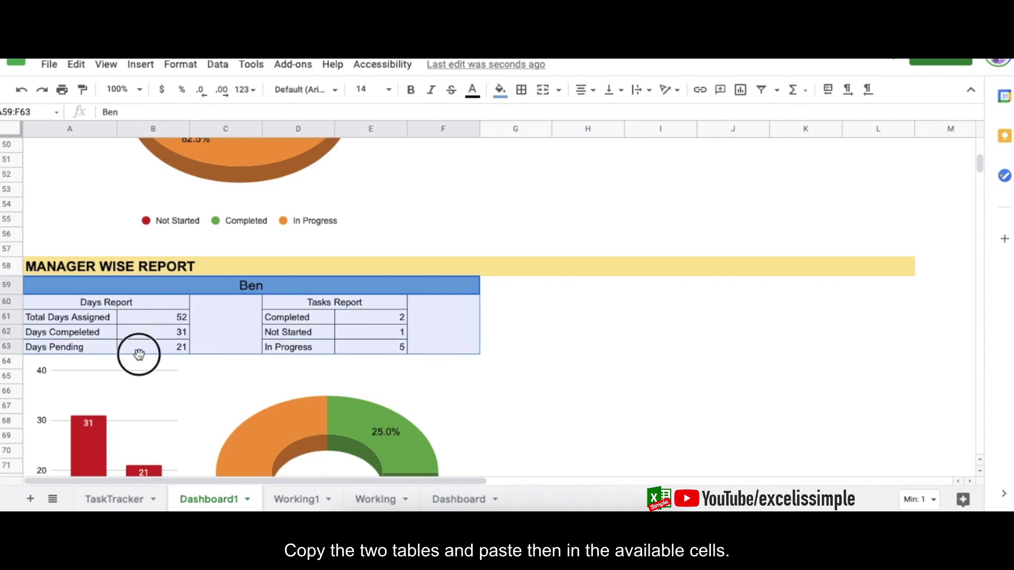
key("ctrl+c")
left_click(502, 287)
key("ctrl+v")
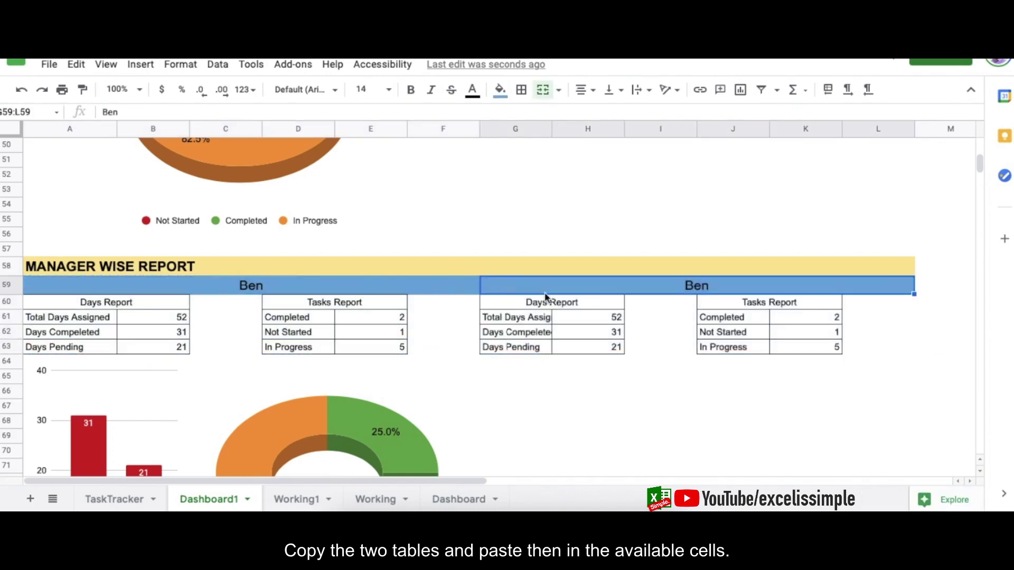
Step: Fill the copied manager header with purple and replace its name with the second manager's name
left_click(500, 90)
left_click(632, 208)
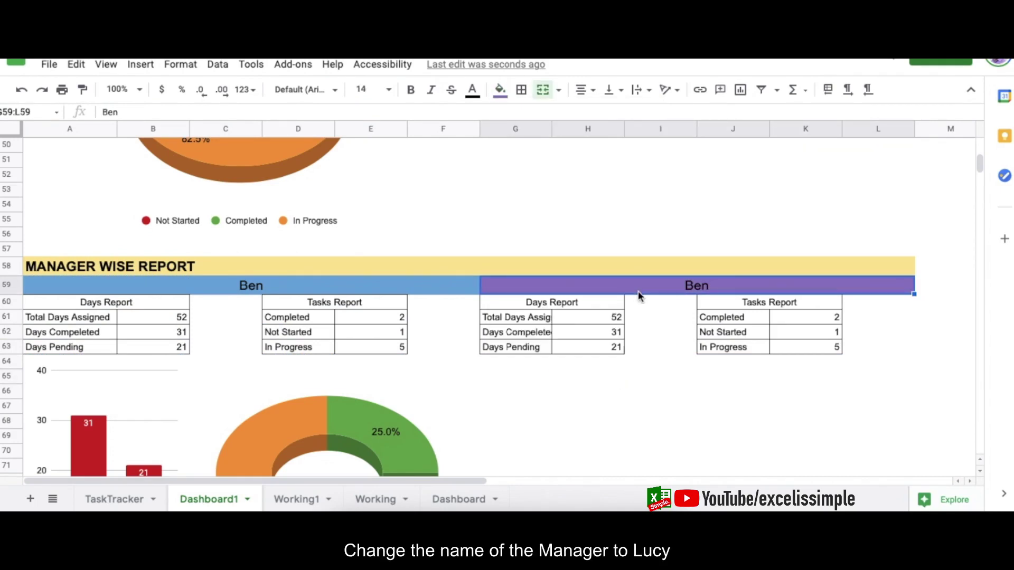
type("Lucy")
key("Return")
scroll(634, 295, "down", 2)
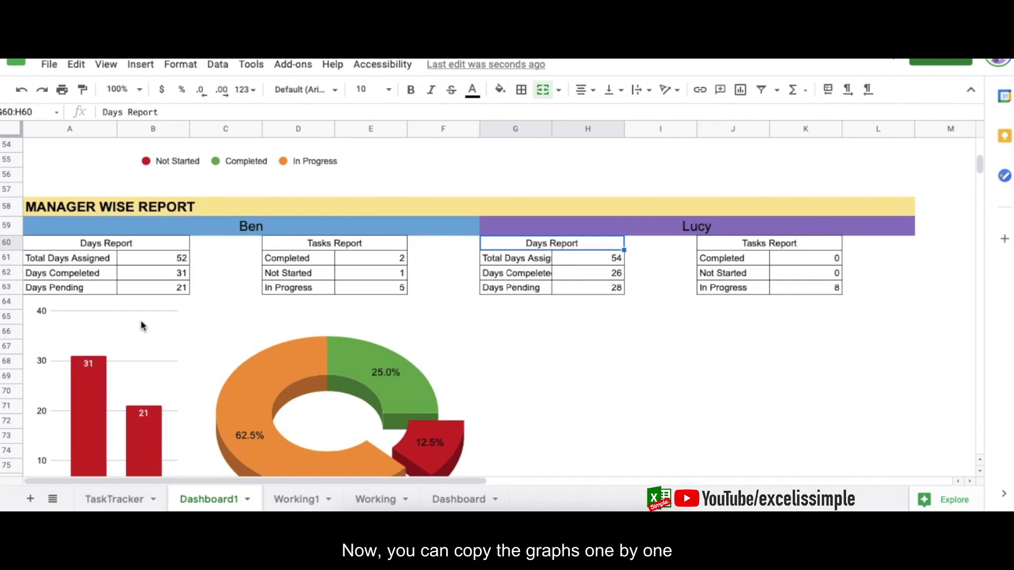
Step: Copy the first manager's Days Report column chart to G64, beneath the second manager's Days Report table
left_click(164, 332)
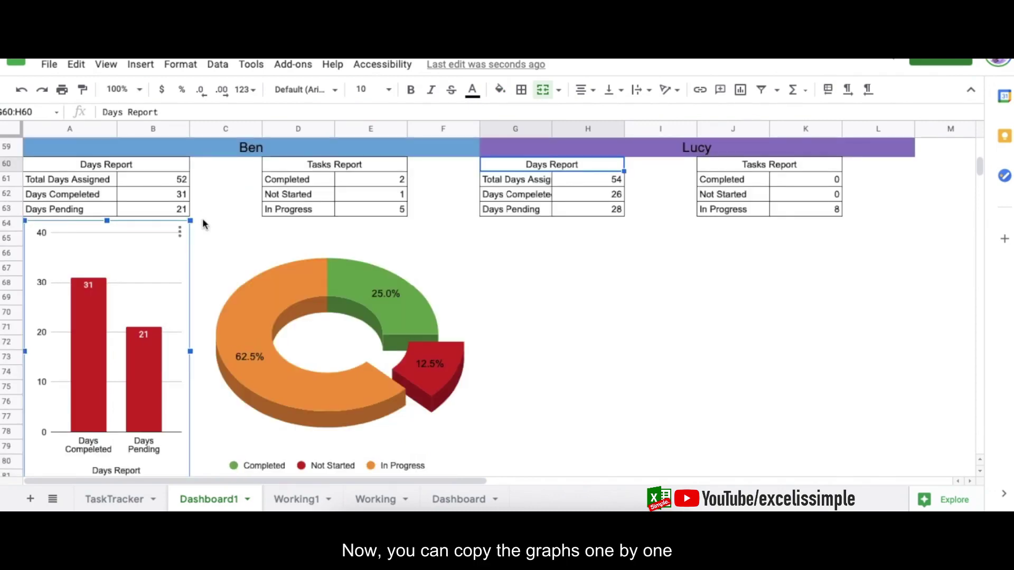
left_click(180, 231)
left_click(108, 342)
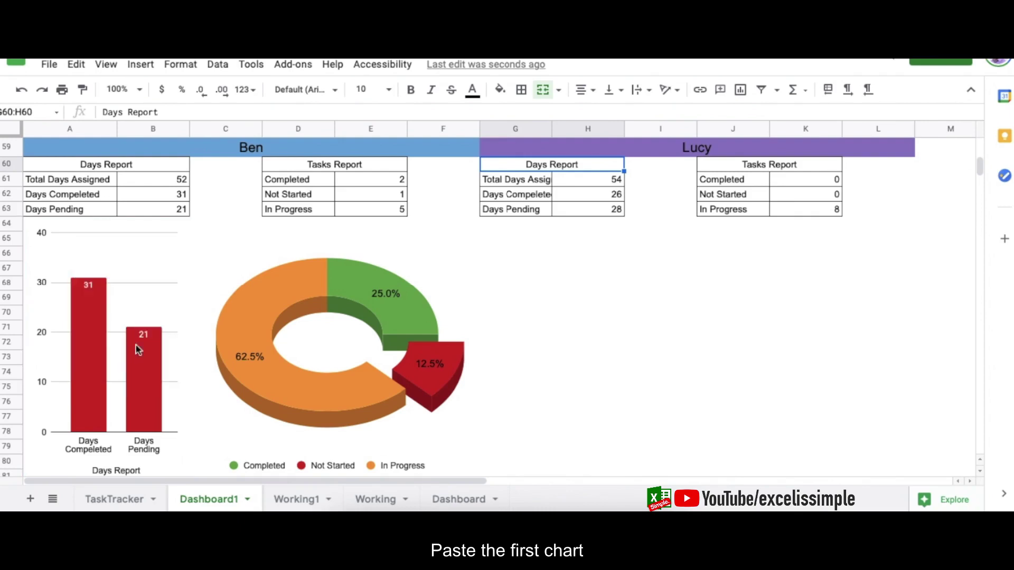
left_click(549, 227)
key("ctrl+v")
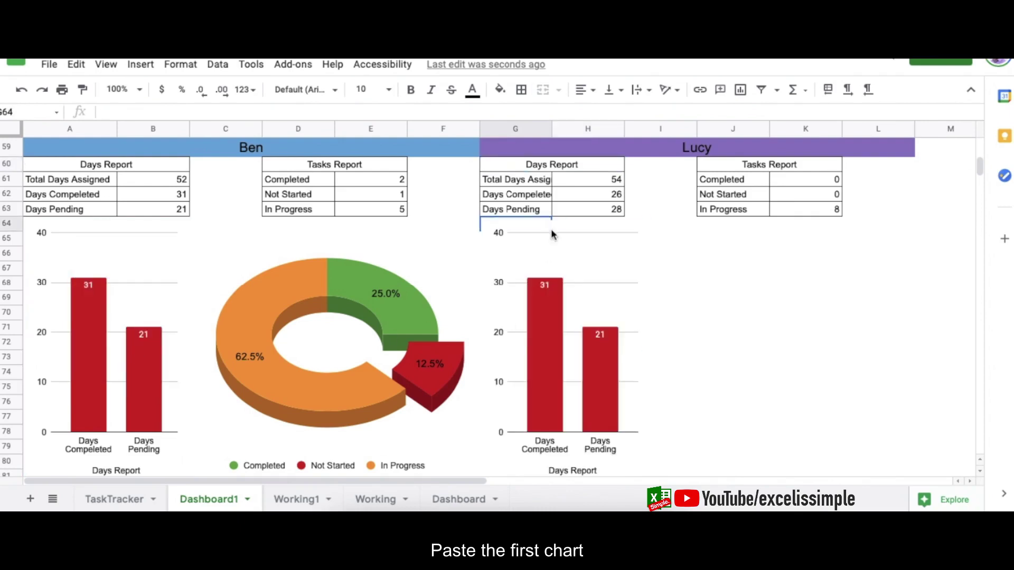
Step: Align the copied column chart under the second manager's Days Report table and change its data range to that manager's completed and pending days
left_click(585, 228)
left_click_drag(584, 228, 579, 231)
left_click(635, 233)
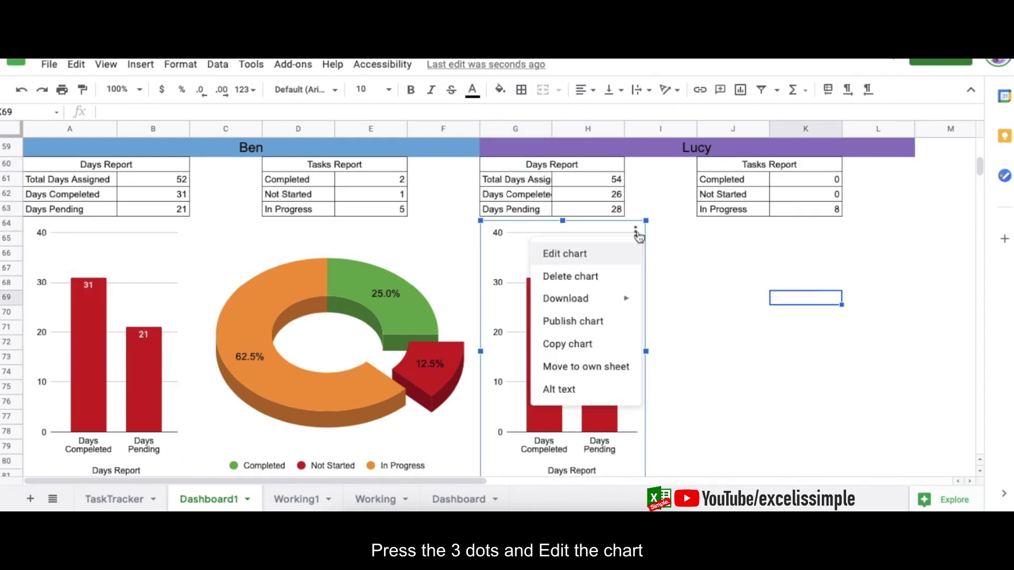
left_click(567, 254)
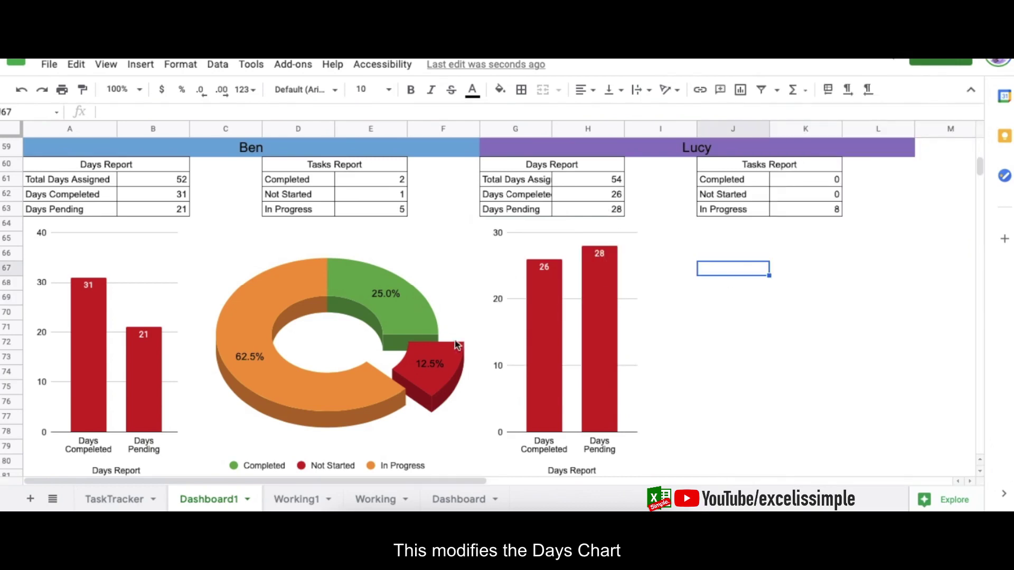
Step: Copy the first manager's Tasks Report doughnut chart to K64 and change its data range to the second manager's Tasks Report
left_click(400, 247)
left_click(466, 232)
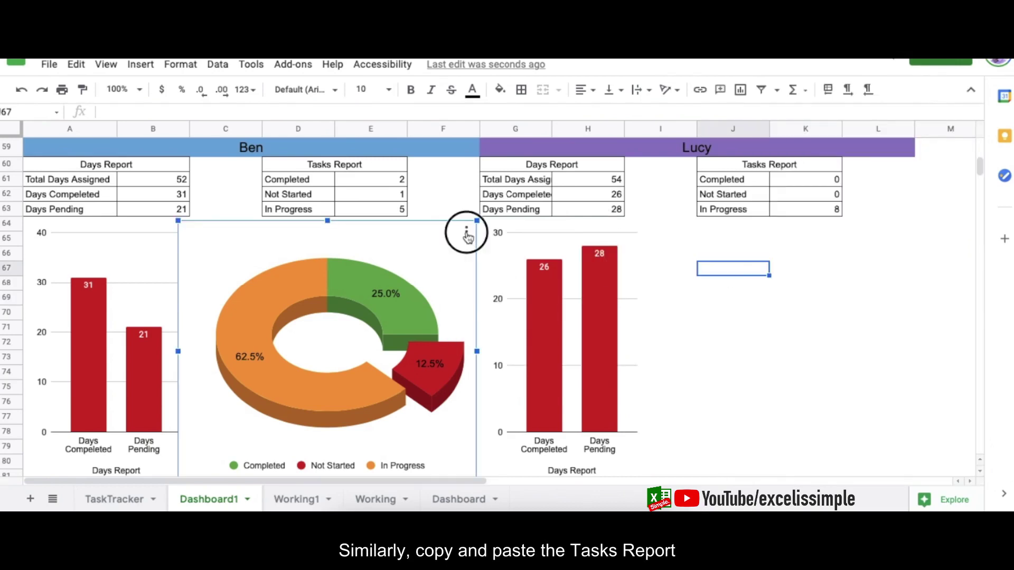
left_click(412, 344)
left_click(784, 225)
key("ctrl+v")
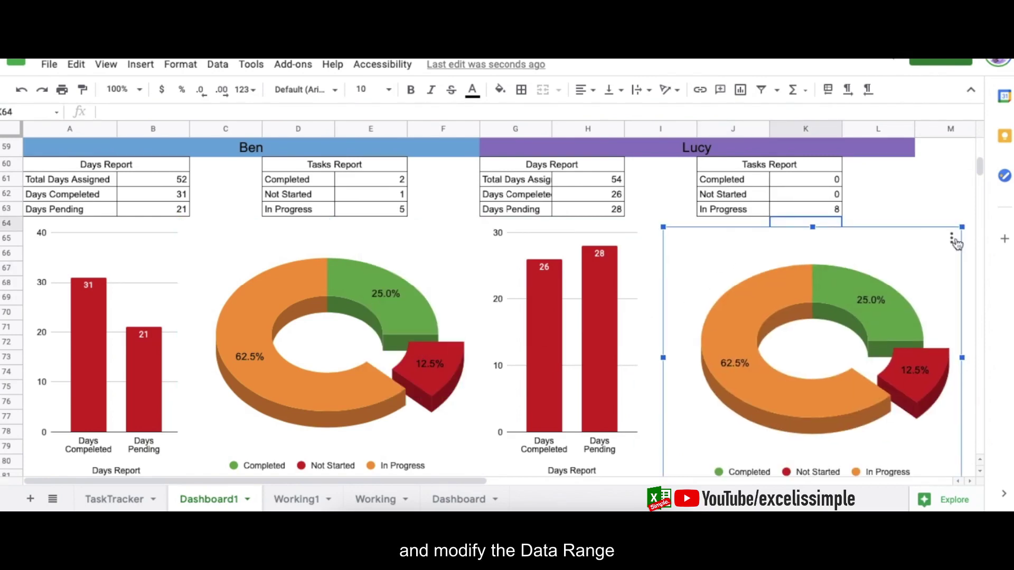
left_click(952, 240)
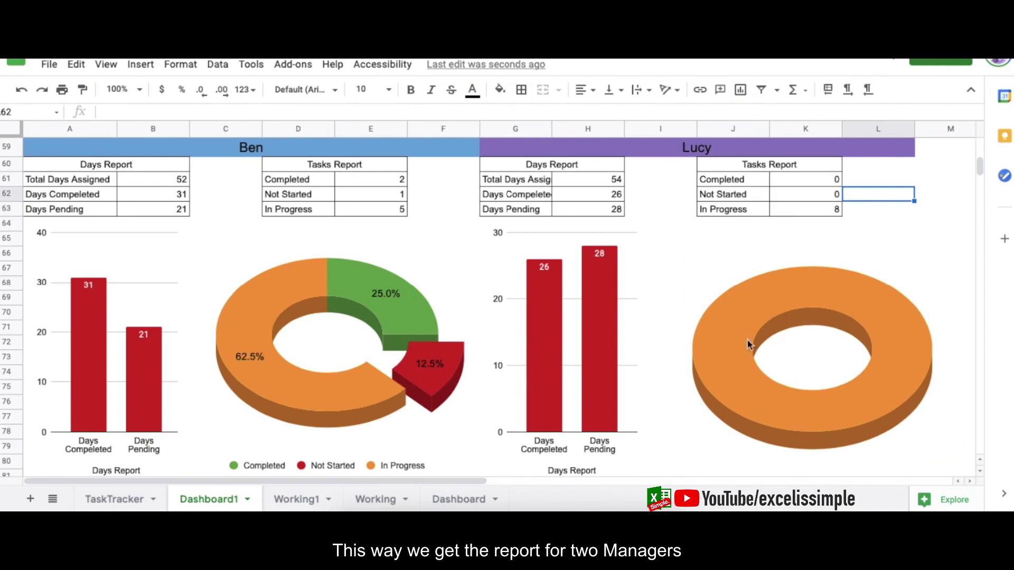
Step: Look over the two manager reports and the completed version on the Dashboard sheet
left_click_drag(979, 168, 979, 161)
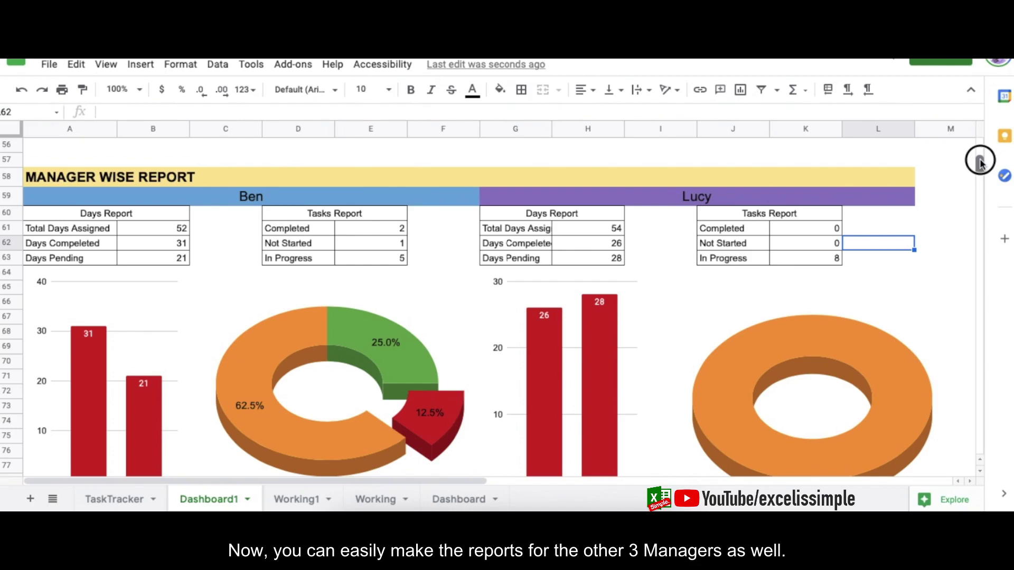
left_click_drag(980, 161, 981, 163)
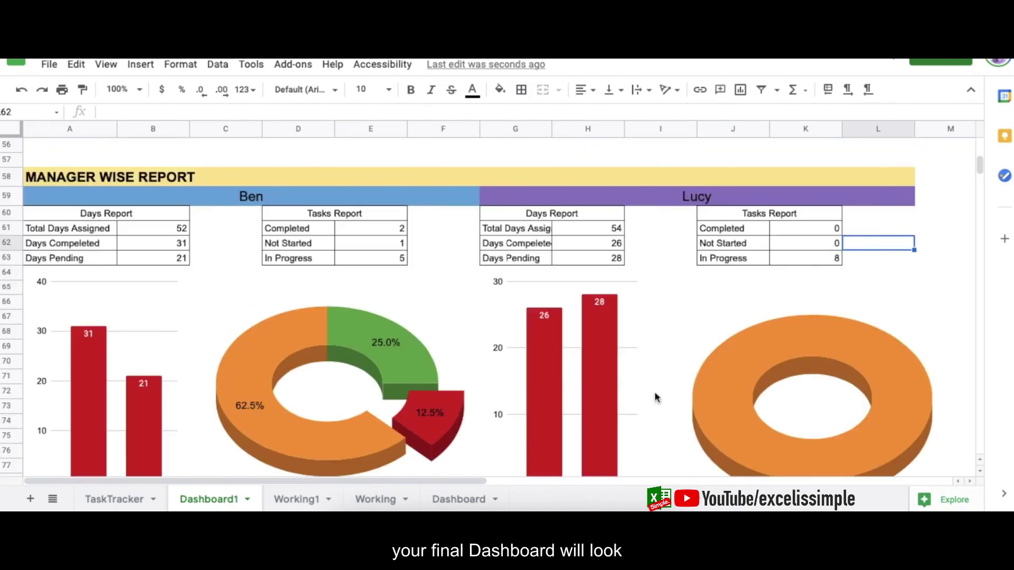
left_click(467, 504)
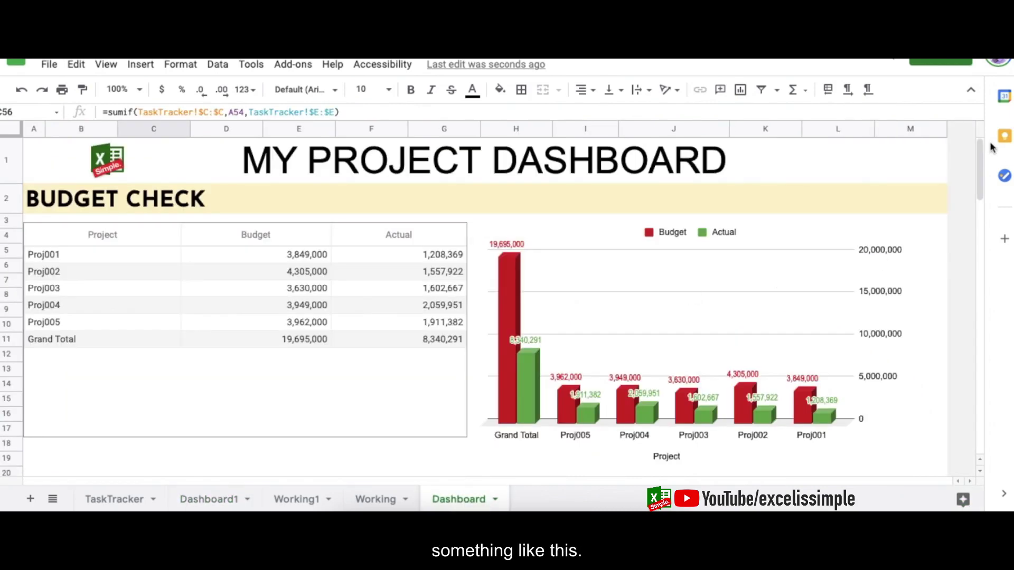
left_click_drag(980, 153, 963, 462)
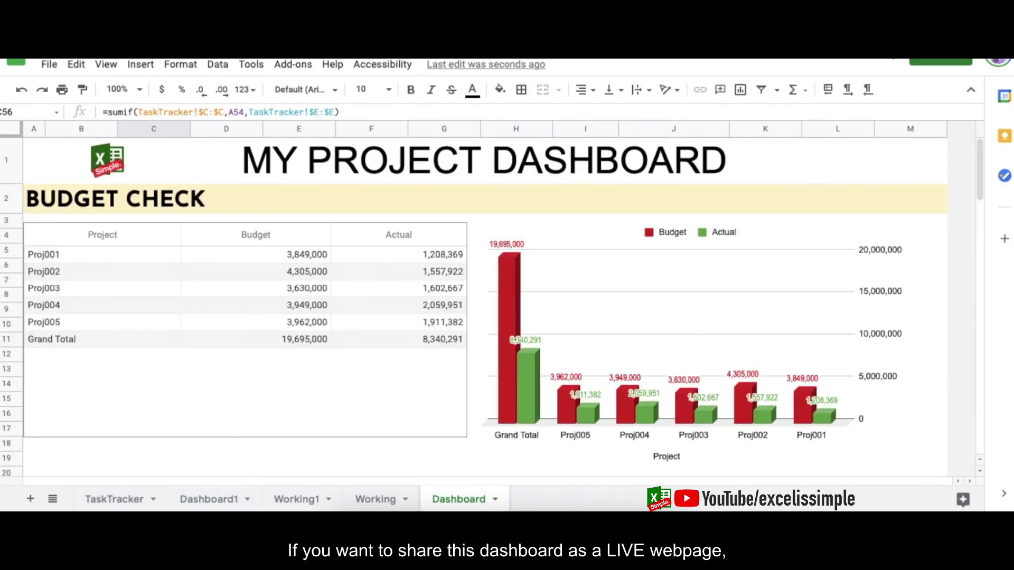
Step: Examine the Publish to the web settings and the list of publishable sheets, and close them without publishing
left_click(50, 64)
left_click(85, 410)
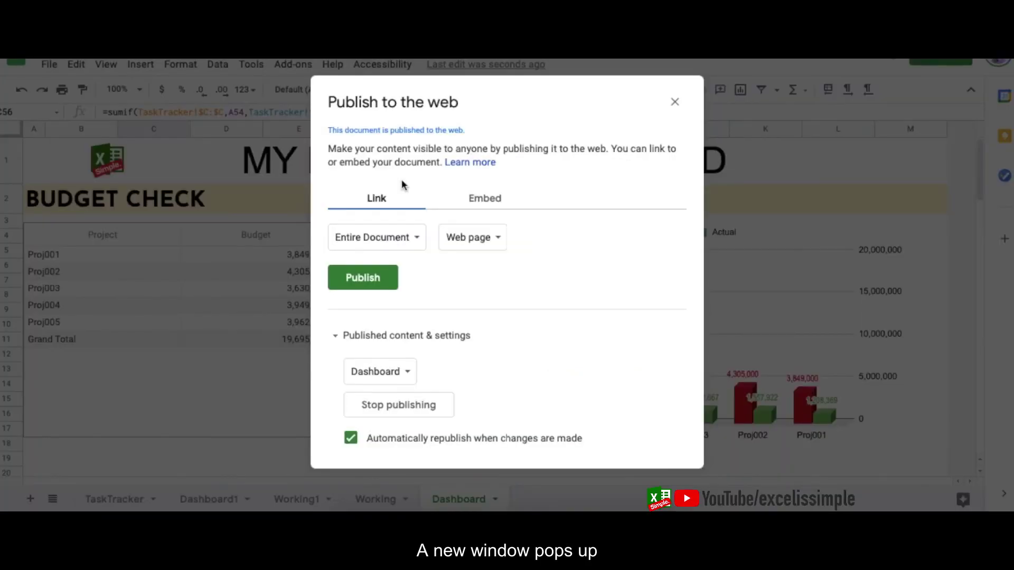
left_click(369, 241)
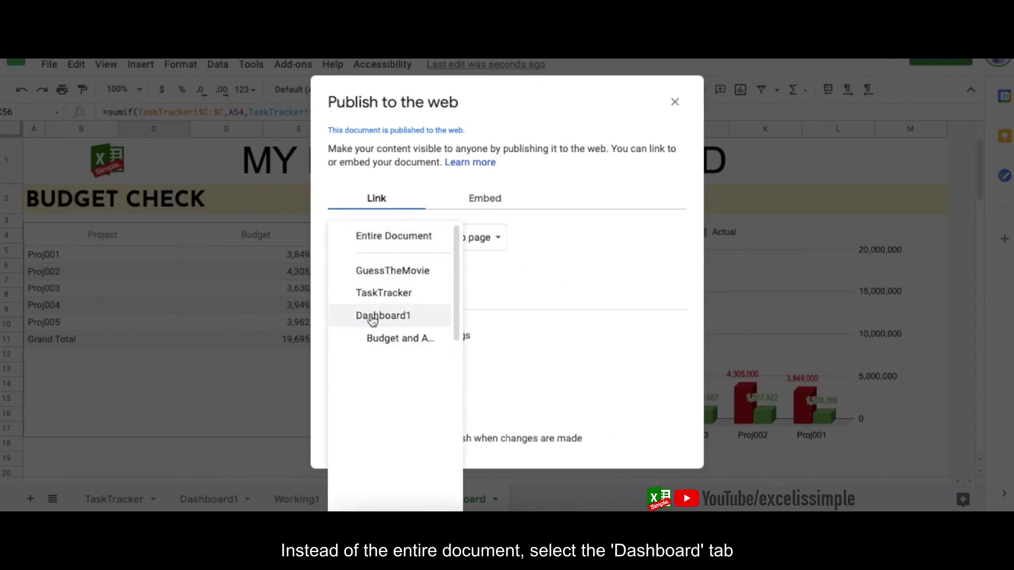
left_click(600, 252)
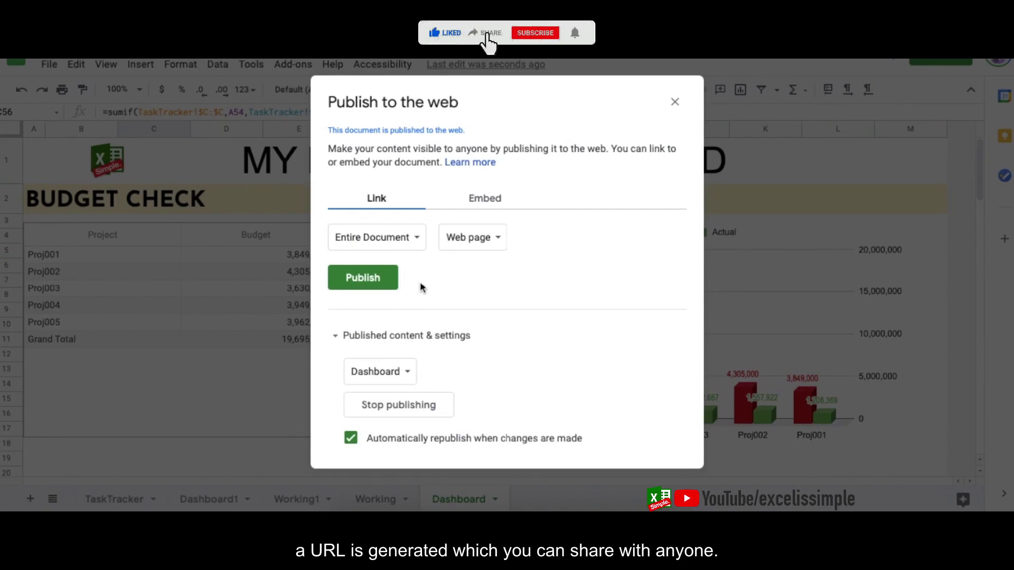
left_click(680, 107)
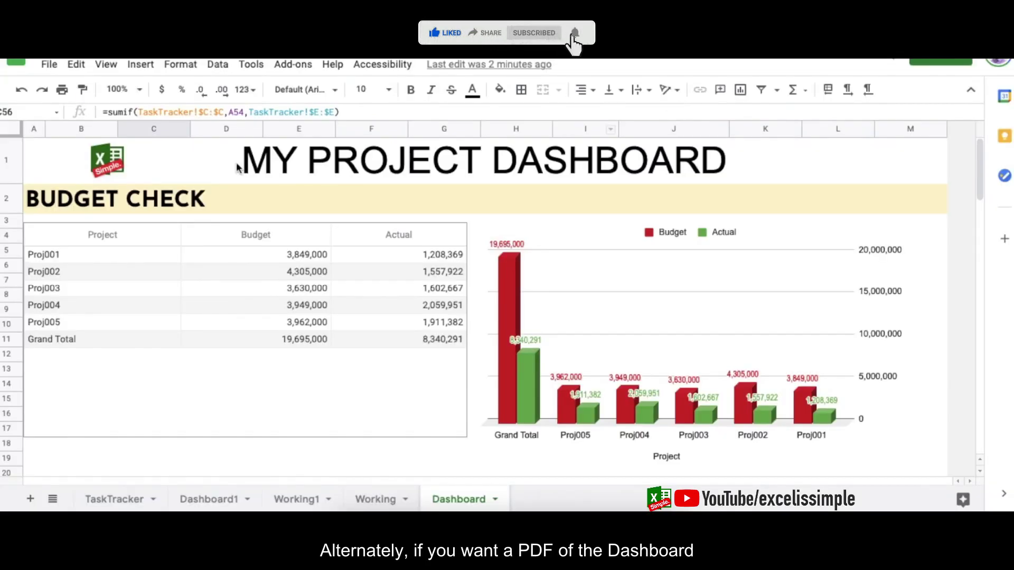
Step: Start a PDF document download of the Dashboard sheet and review the pages in the print preview
left_click(46, 66)
mouse_move(101, 252)
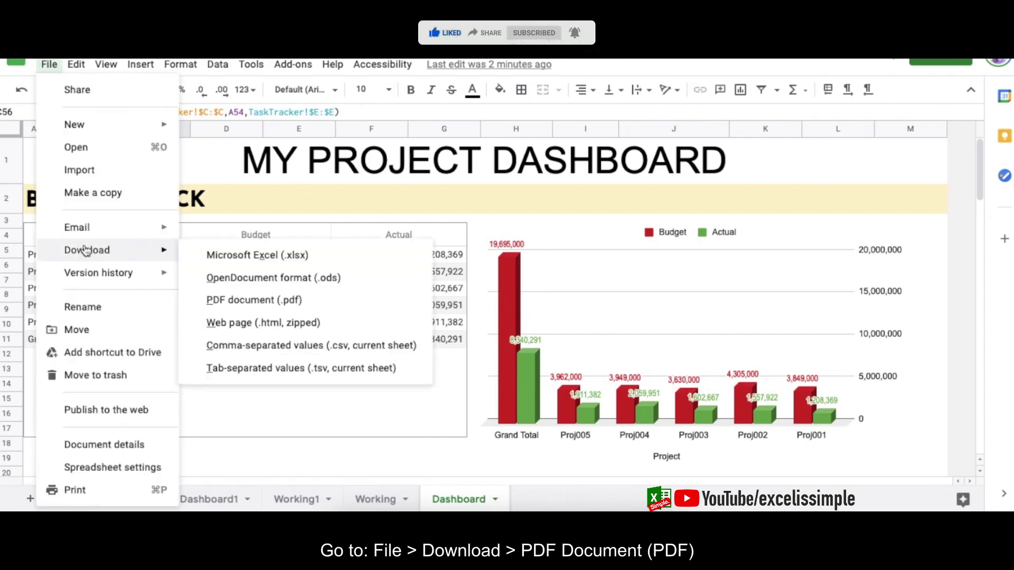
left_click(287, 301)
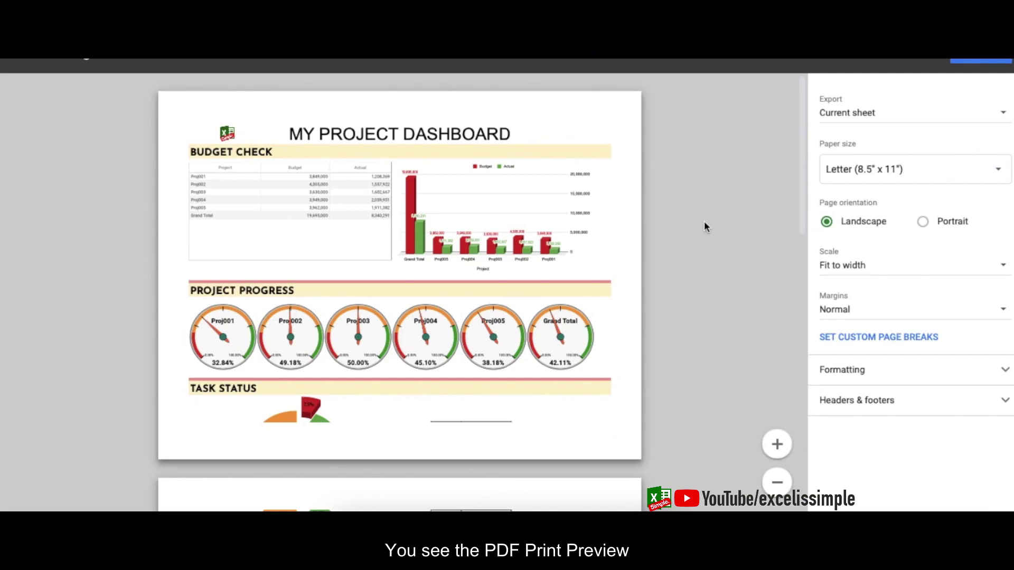
scroll(704, 221, "down", 3)
scroll(705, 222, "down", 5)
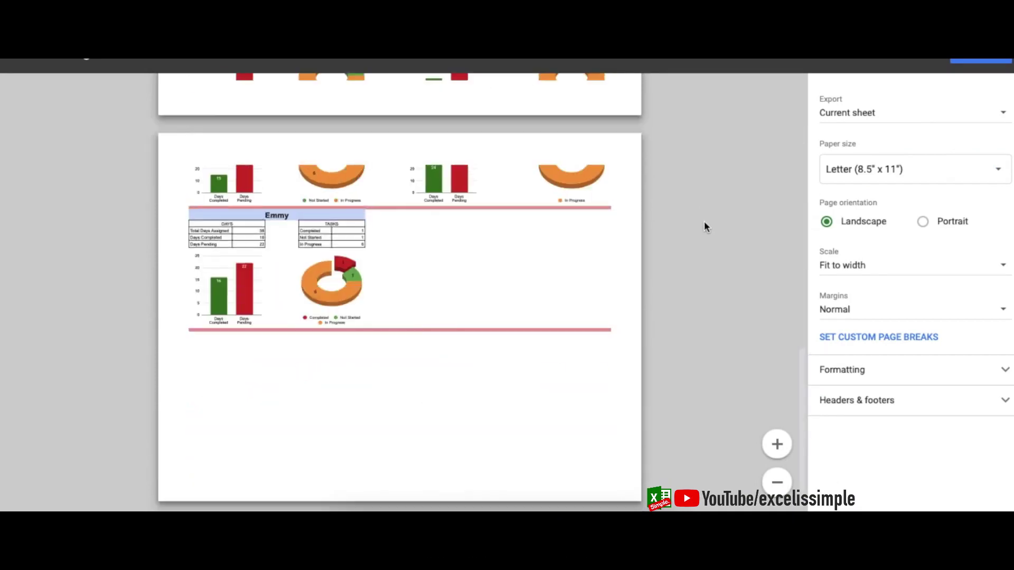